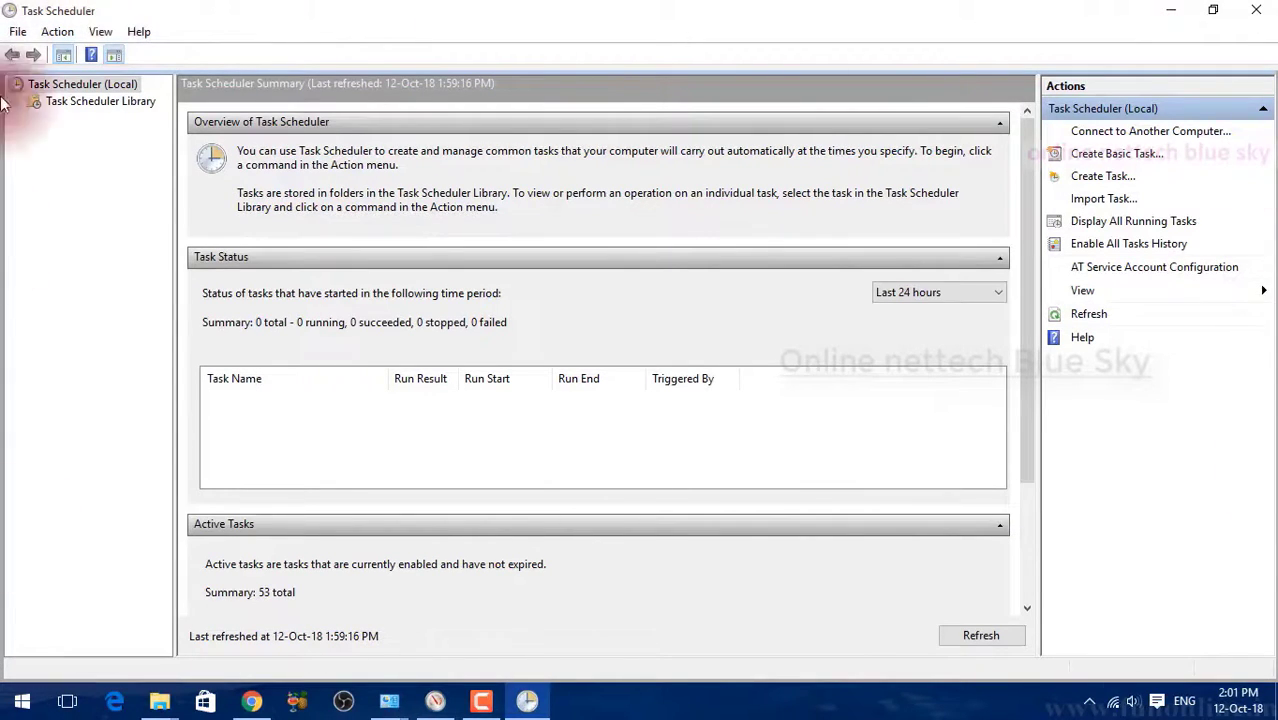
{"action": "left_click", "coordinate": [27, 35]}
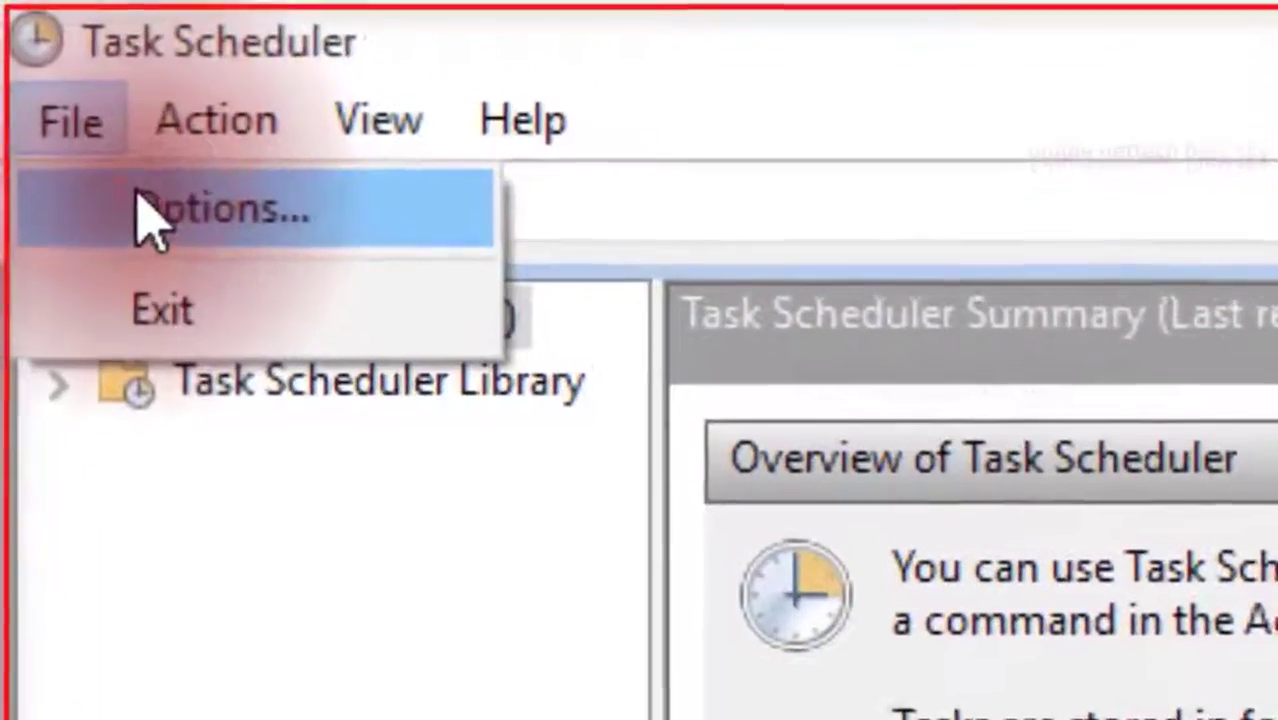
{"action": "left_click", "coordinate": [41, 56]}
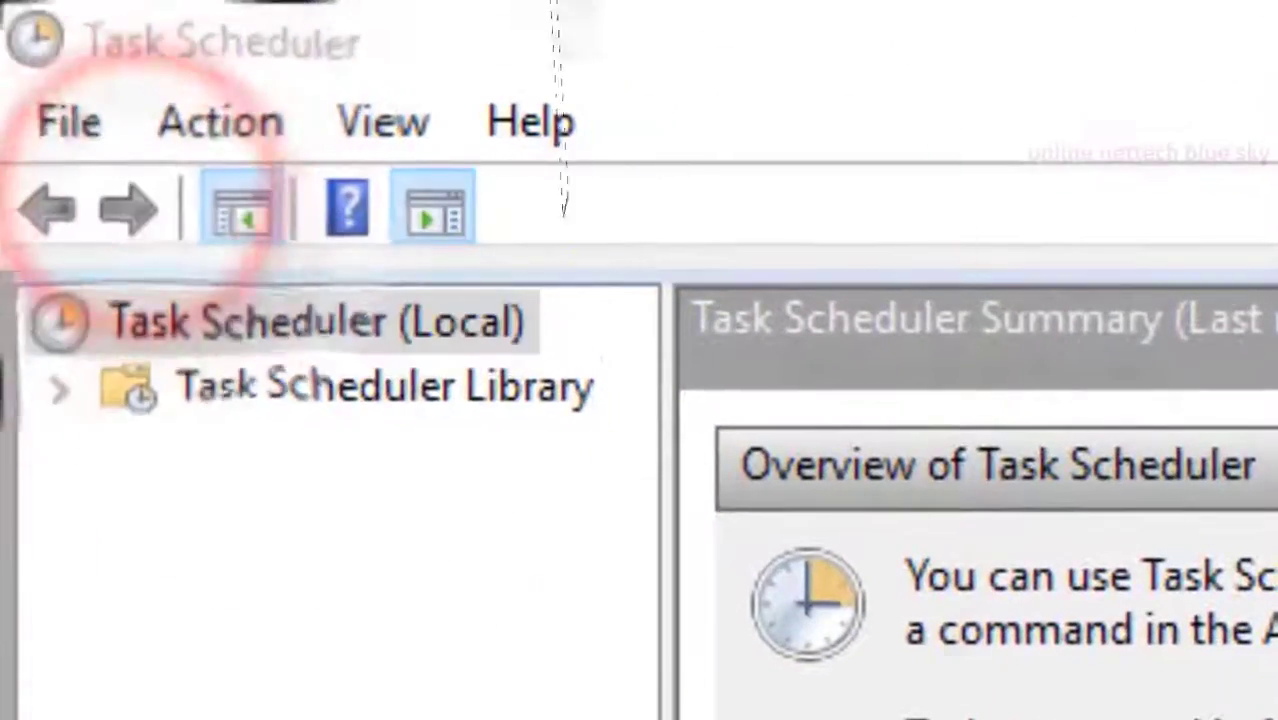
{"action": "left_click", "coordinate": [69, 125]}
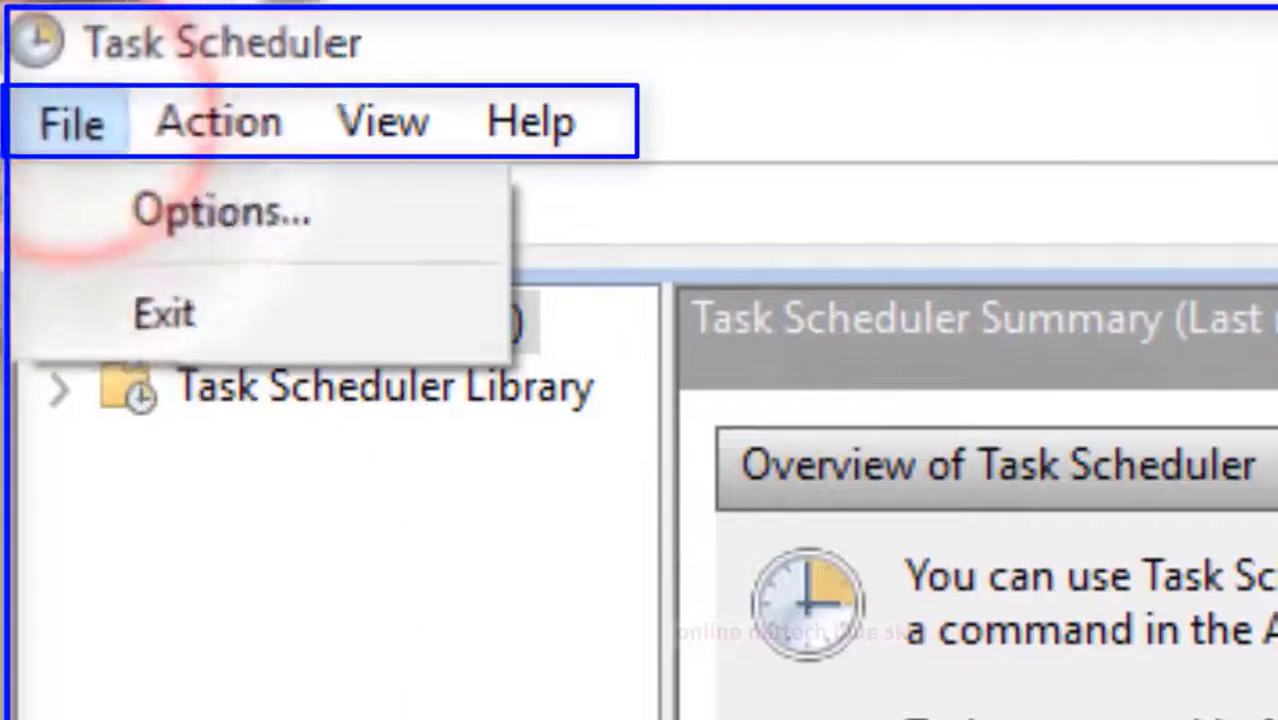
{"action": "key", "text": "Escape"}
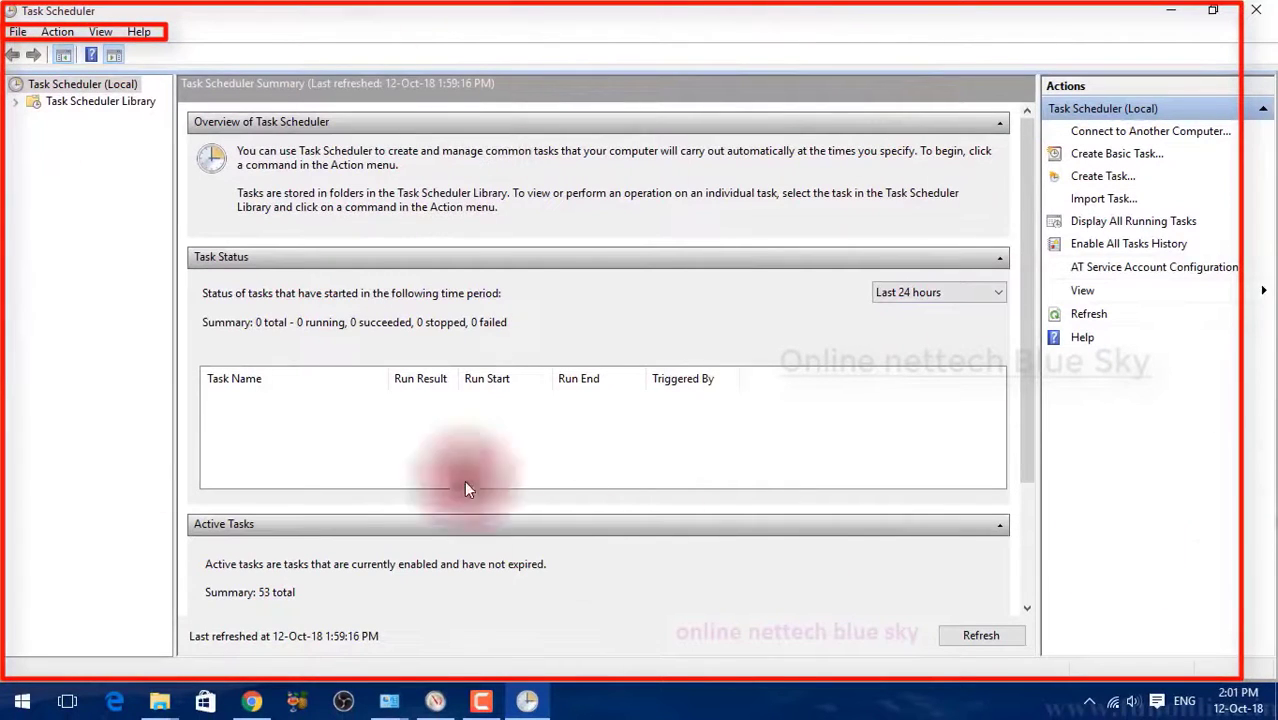
- Review the general task commands and the options for connecting to another computer, leaving without choosing a computer
{"action": "left_click", "coordinate": [45, 31]}
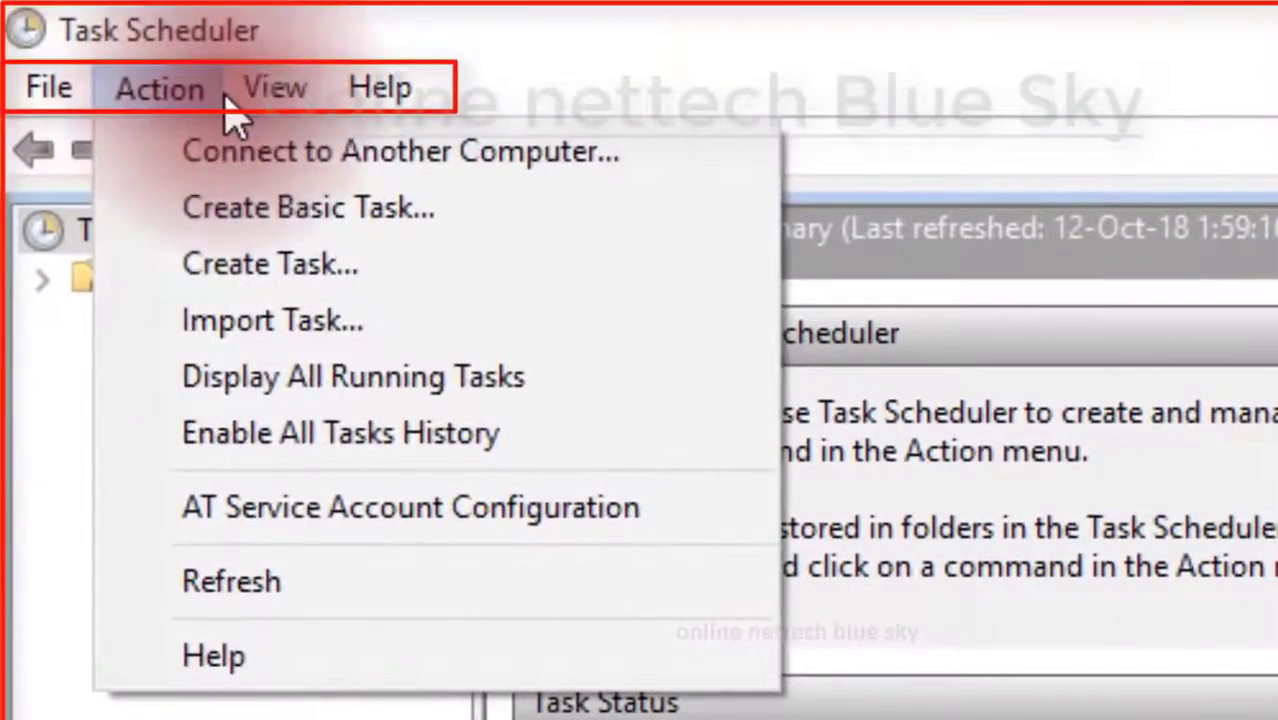
{"action": "mouse_move", "coordinate": [88, 41]}
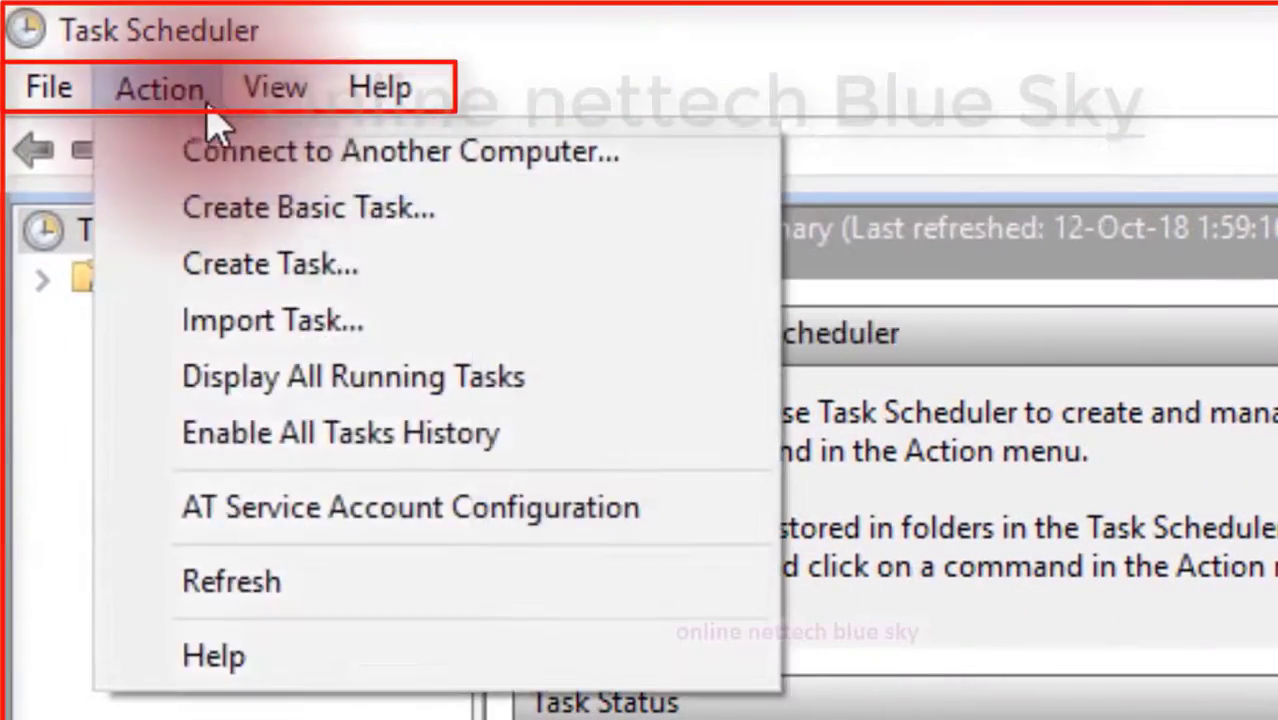
{"action": "left_click", "coordinate": [200, 122]}
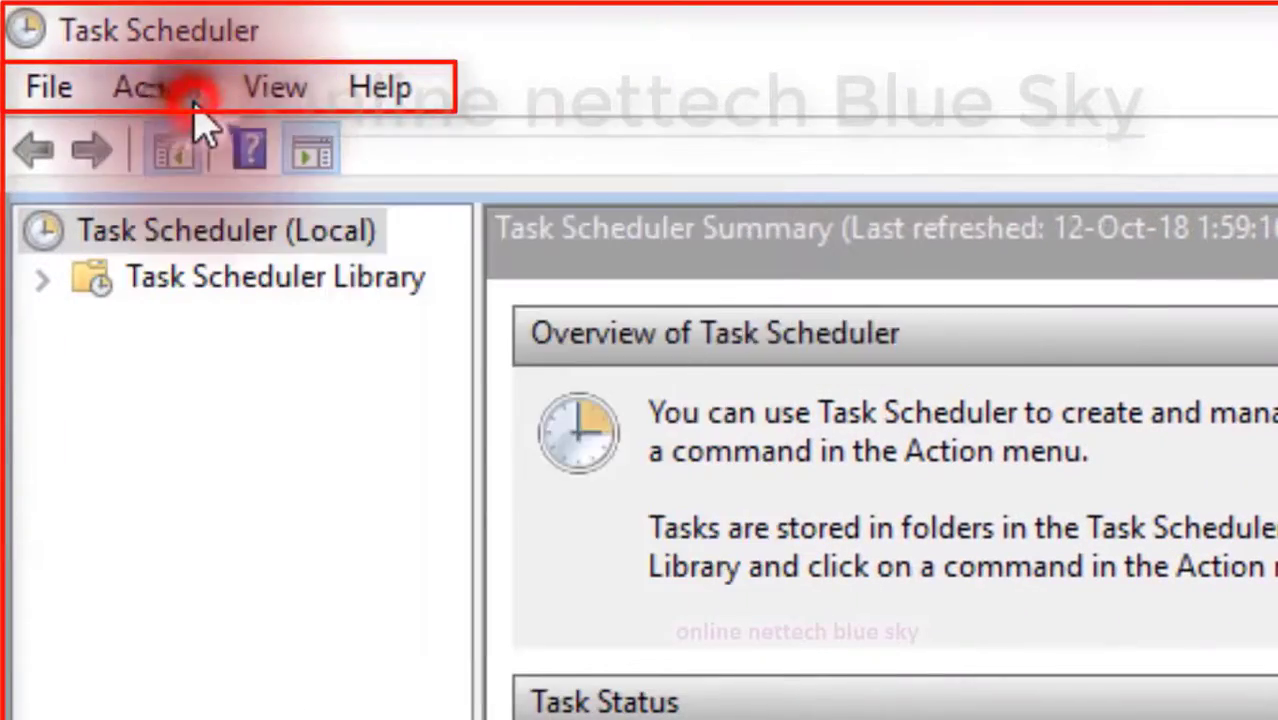
{"action": "left_click", "coordinate": [194, 100]}
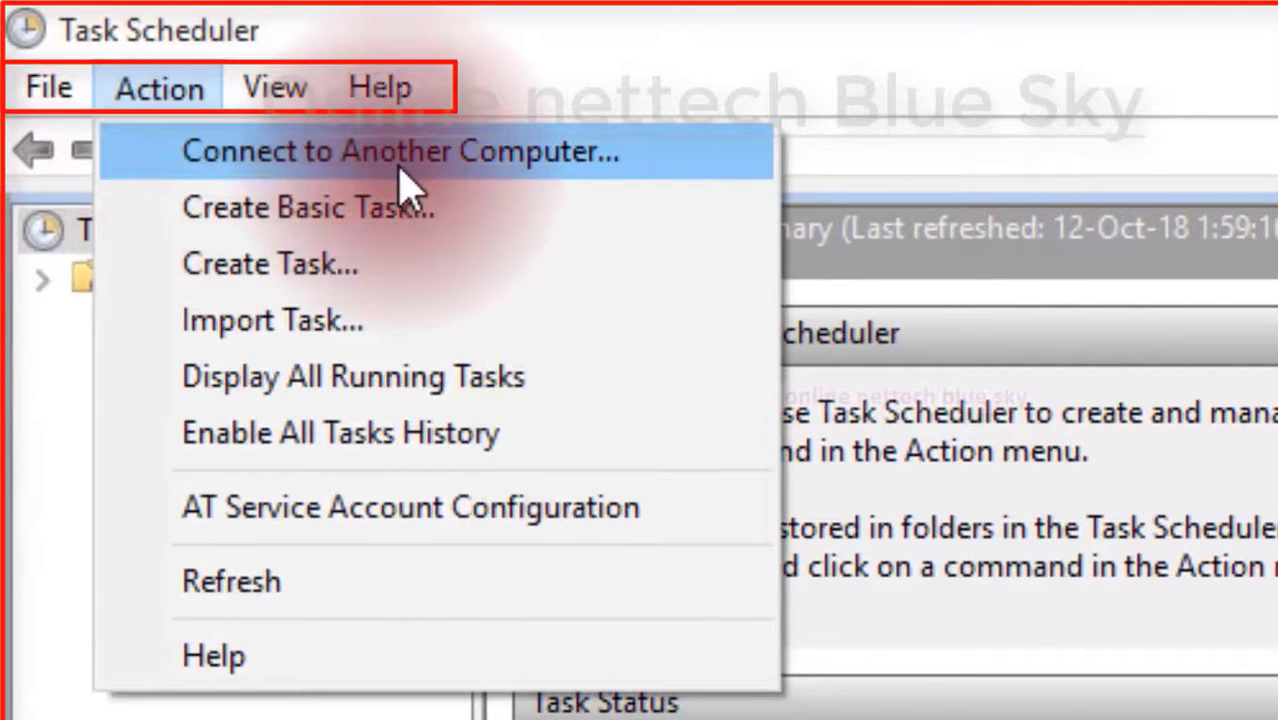
{"action": "left_click", "coordinate": [410, 185]}
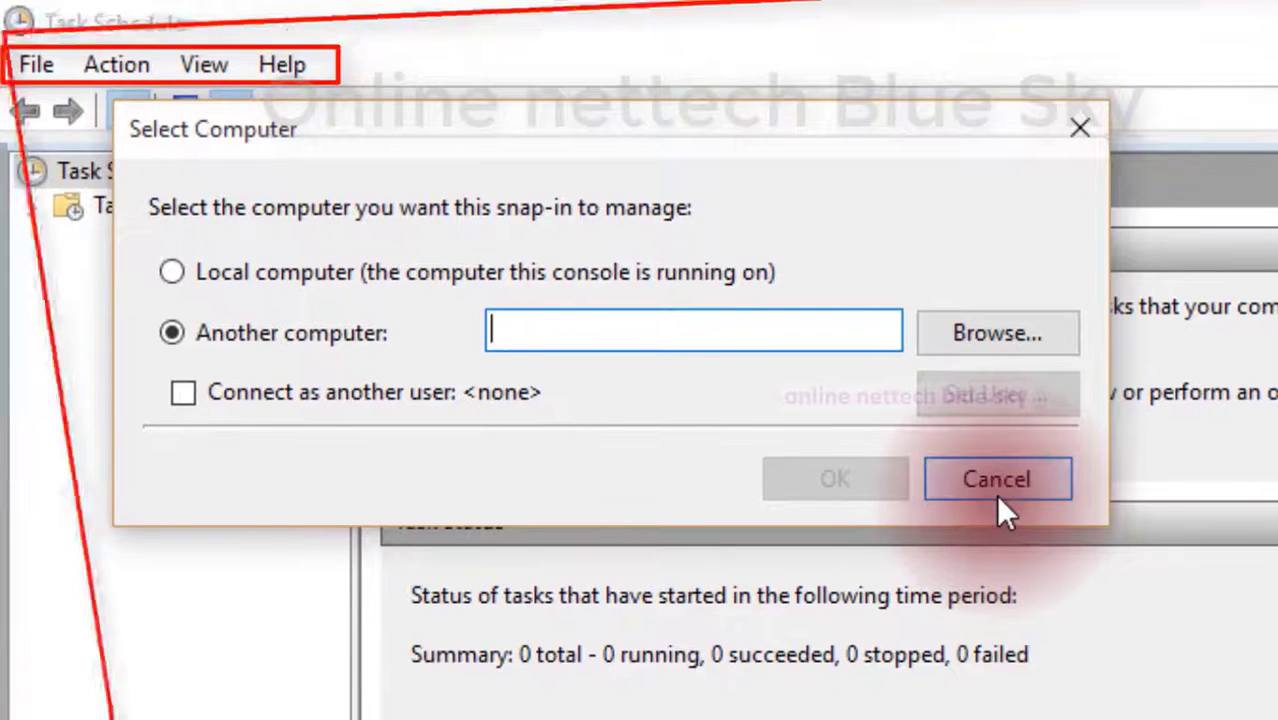
{"action": "left_click", "coordinate": [996, 485]}
{"action": "left_click", "coordinate": [118, 64]}
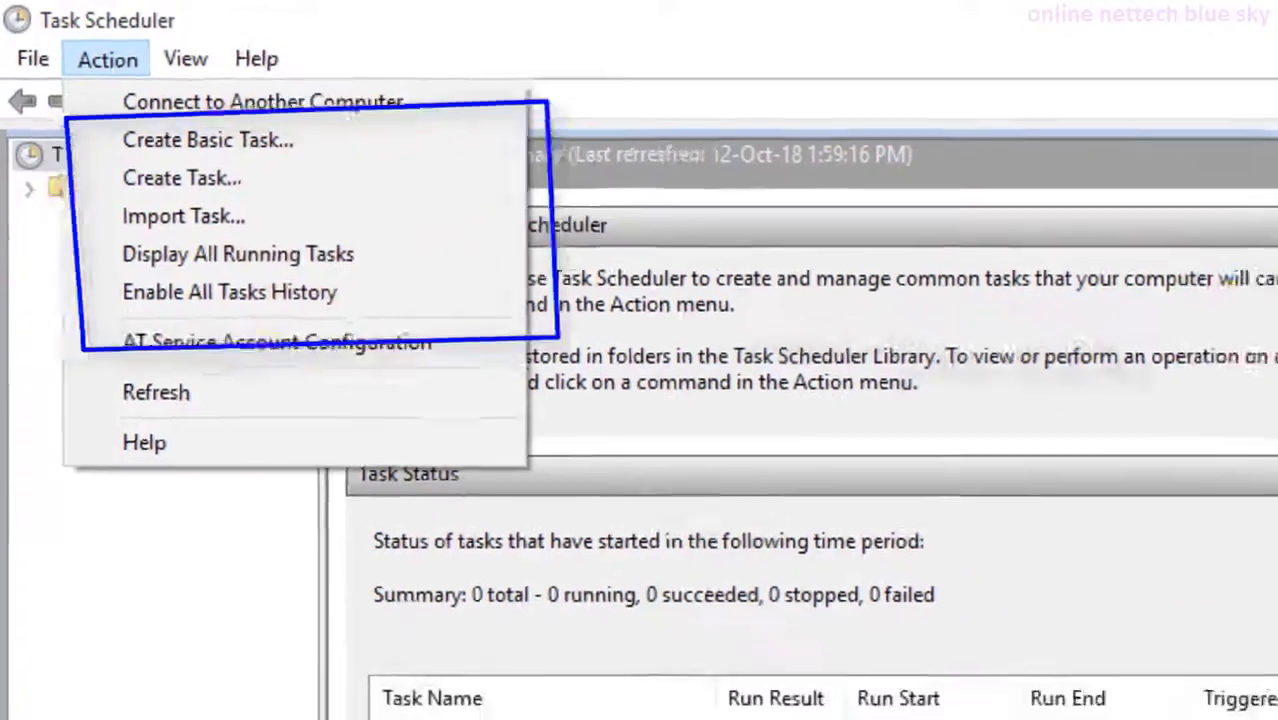
{"action": "left_click", "coordinate": [1232, 456]}
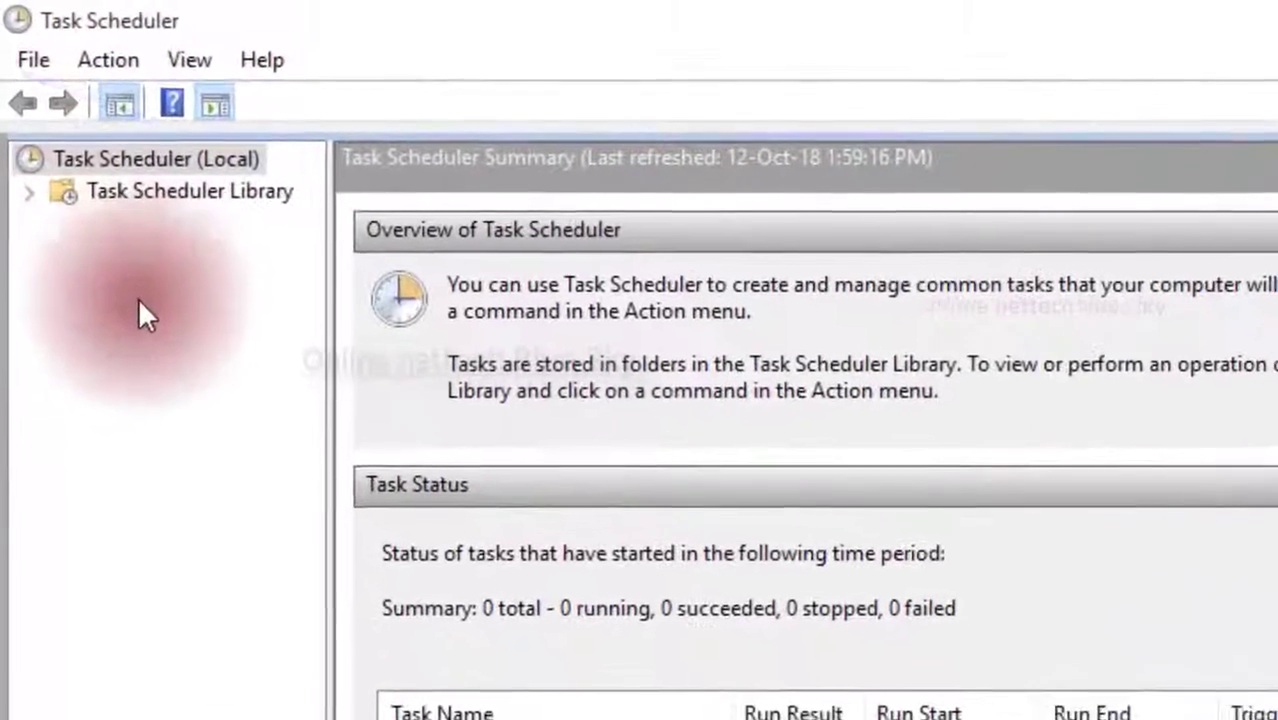
- Expand the Task Scheduler Library down to the subfolders of the Windows folder under Microsoft
{"action": "left_click", "coordinate": [33, 193]}
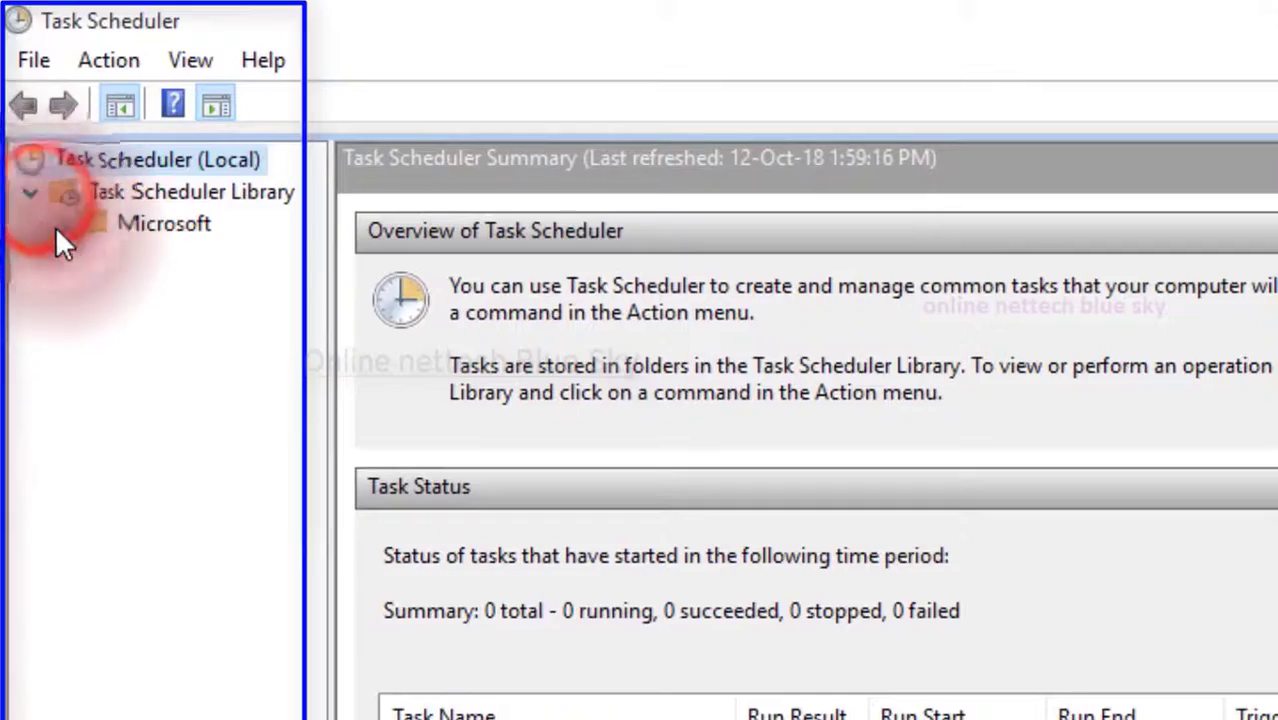
{"action": "left_click", "coordinate": [66, 224]}
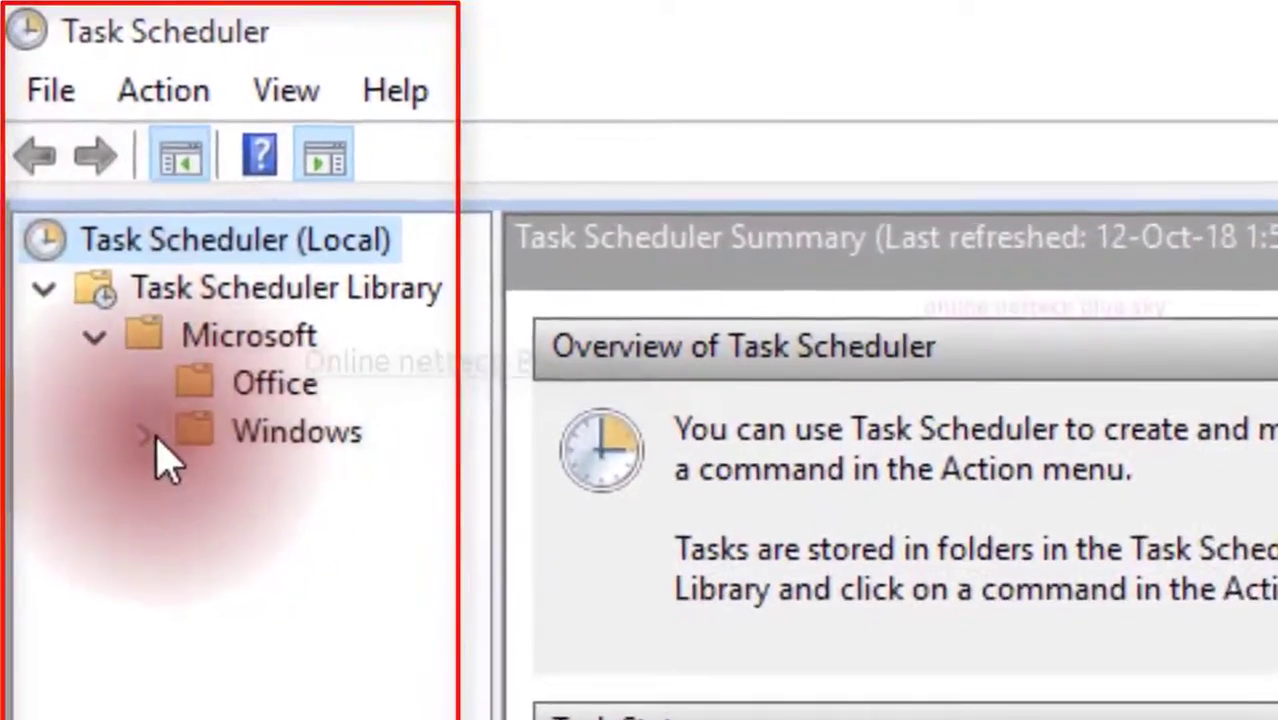
{"action": "left_click", "coordinate": [130, 386]}
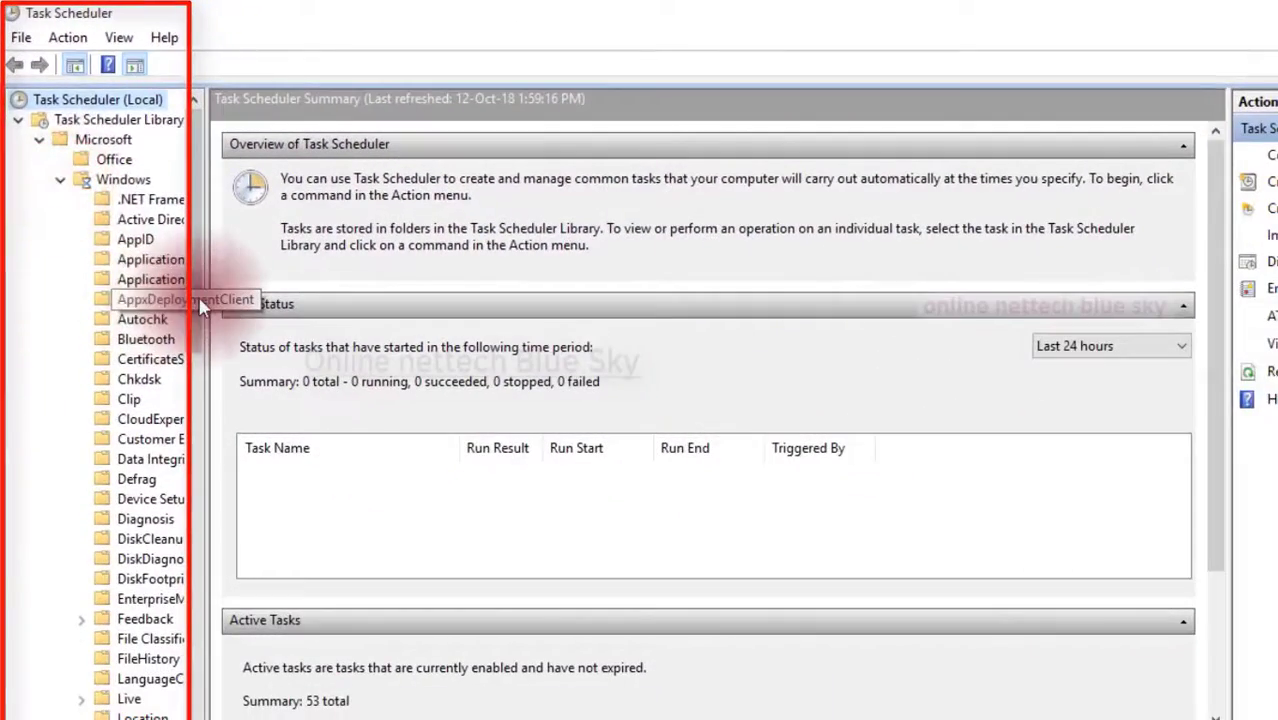
- View the tasks in the SoftwareProtectionPlatform folder under Windows, dismissing any message about them
{"action": "scroll", "coordinate": [190, 330], "scroll_direction": "down", "scroll_amount": 7}
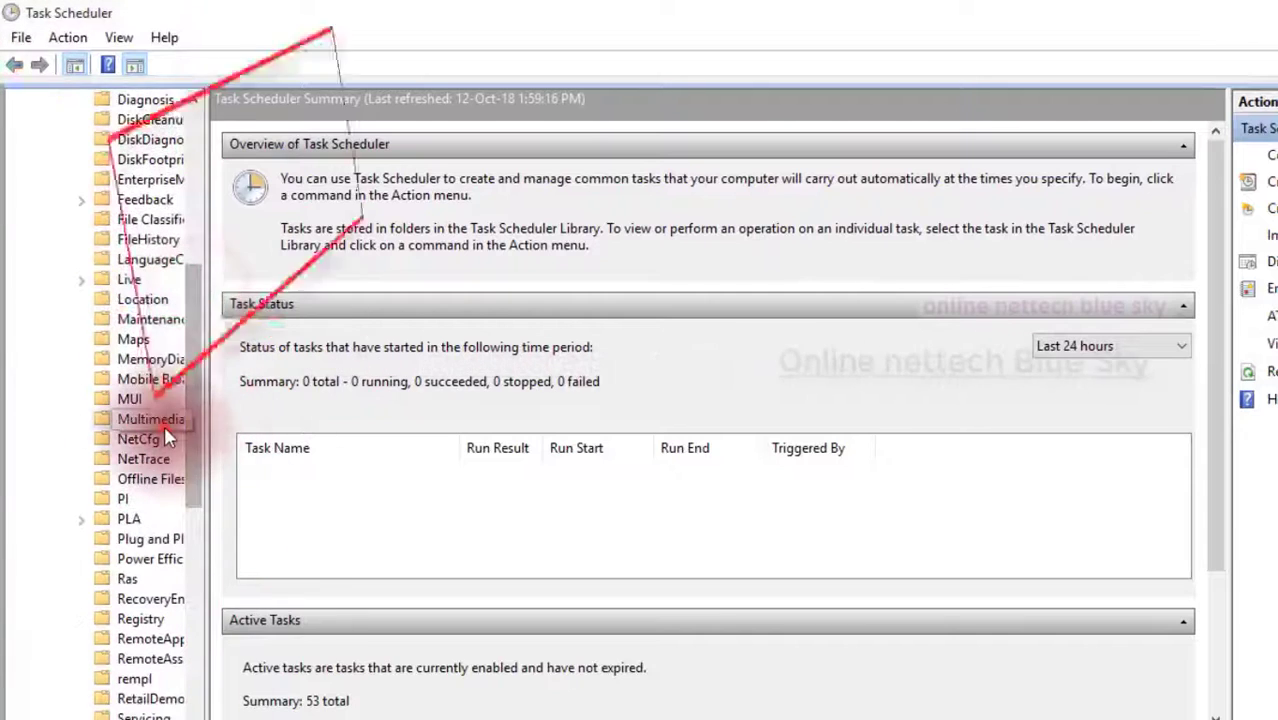
{"action": "left_click", "coordinate": [165, 424]}
{"action": "left_click_drag", "start_coordinate": [198, 406], "coordinate": [186, 513]}
{"action": "left_click", "coordinate": [146, 493]}
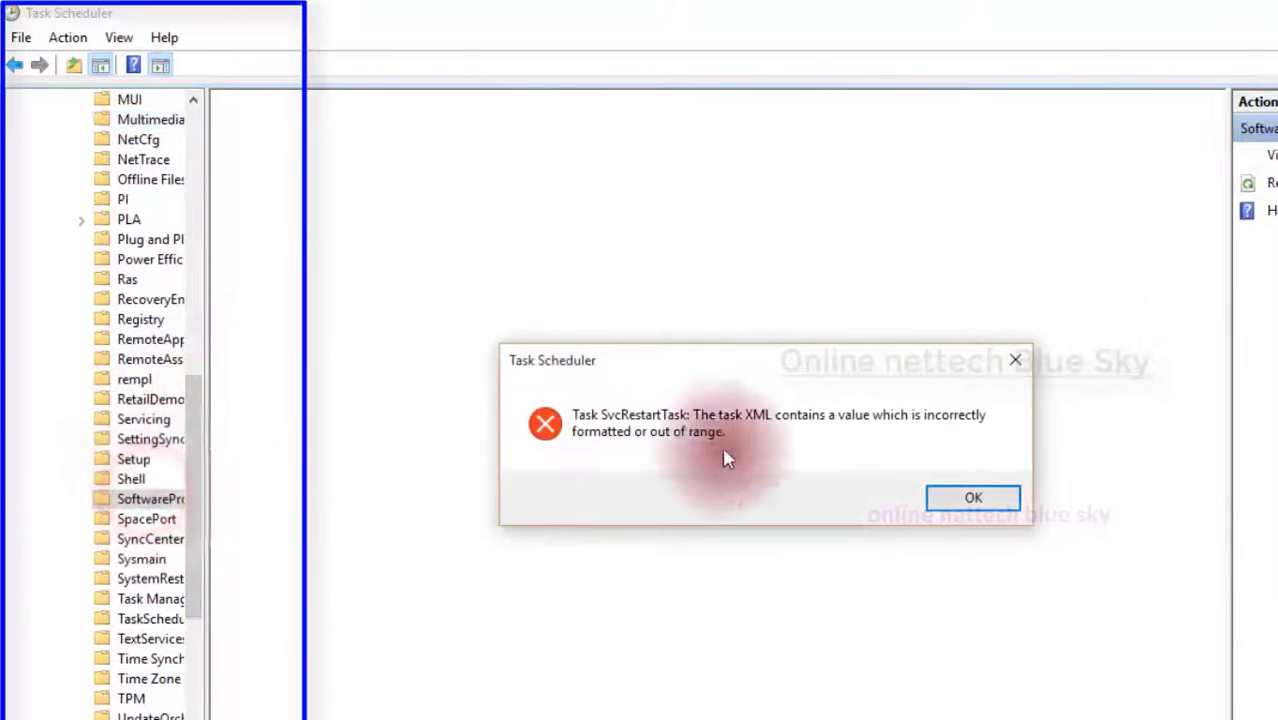
{"action": "left_click", "coordinate": [950, 496]}
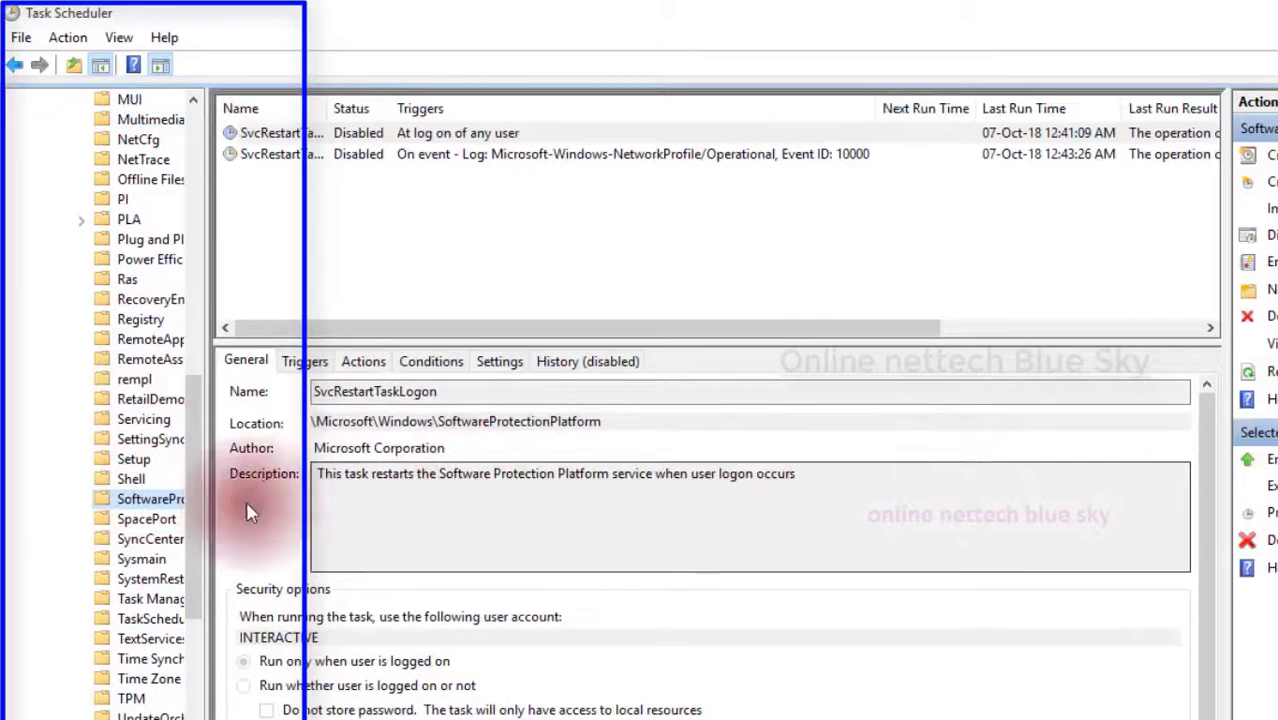
- View the contents of the Windows Error Reporting folder, dismissing any message about its tasks
{"action": "scroll", "coordinate": [175, 450], "scroll_direction": "down", "scroll_amount": 5}
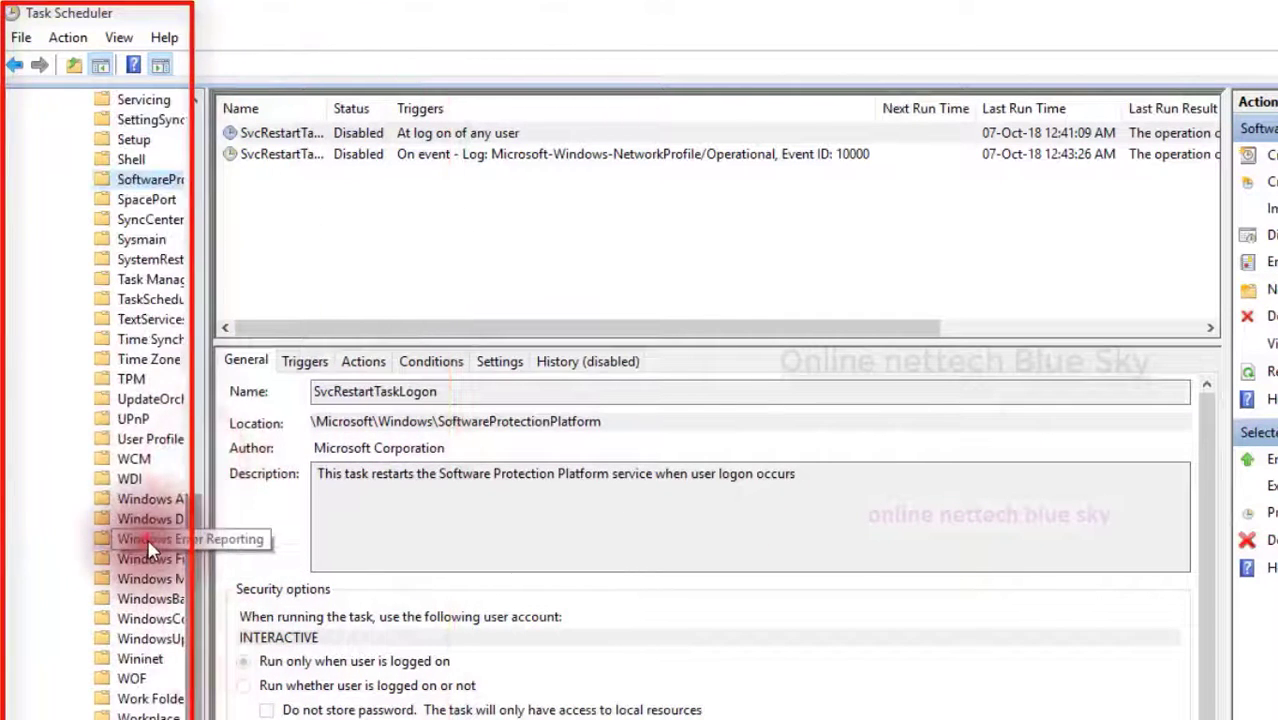
{"action": "left_click", "coordinate": [148, 543]}
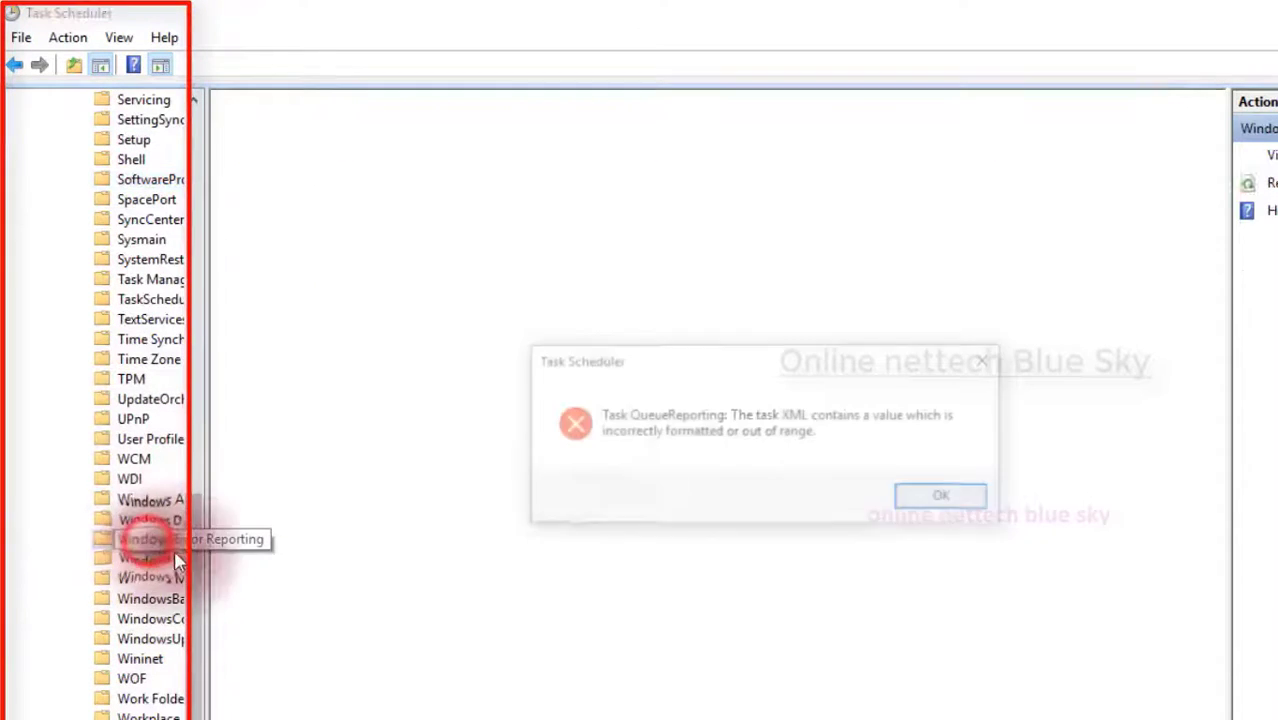
{"action": "left_click", "coordinate": [940, 497]}
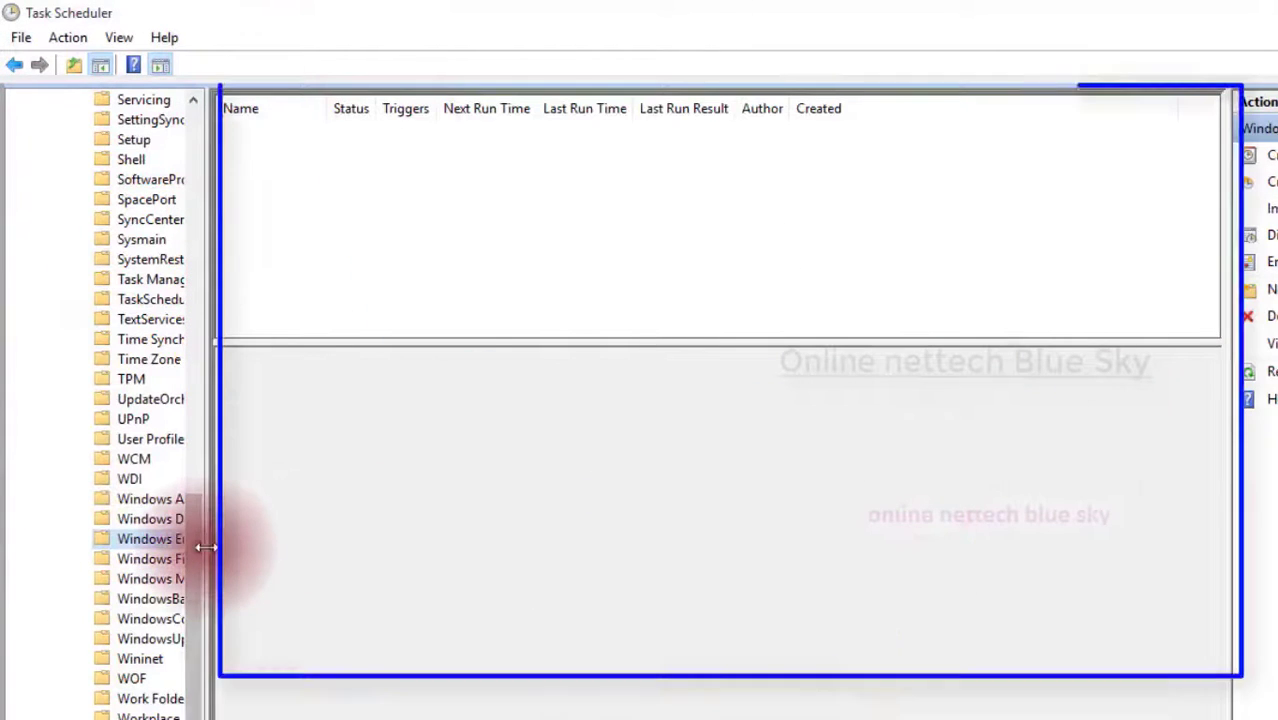
- Widen the folder tree so full names fit, and view the Windows Media Sharing and WindowsBackup folders
{"action": "left_click_drag", "start_coordinate": [205, 547], "coordinate": [322, 565]}
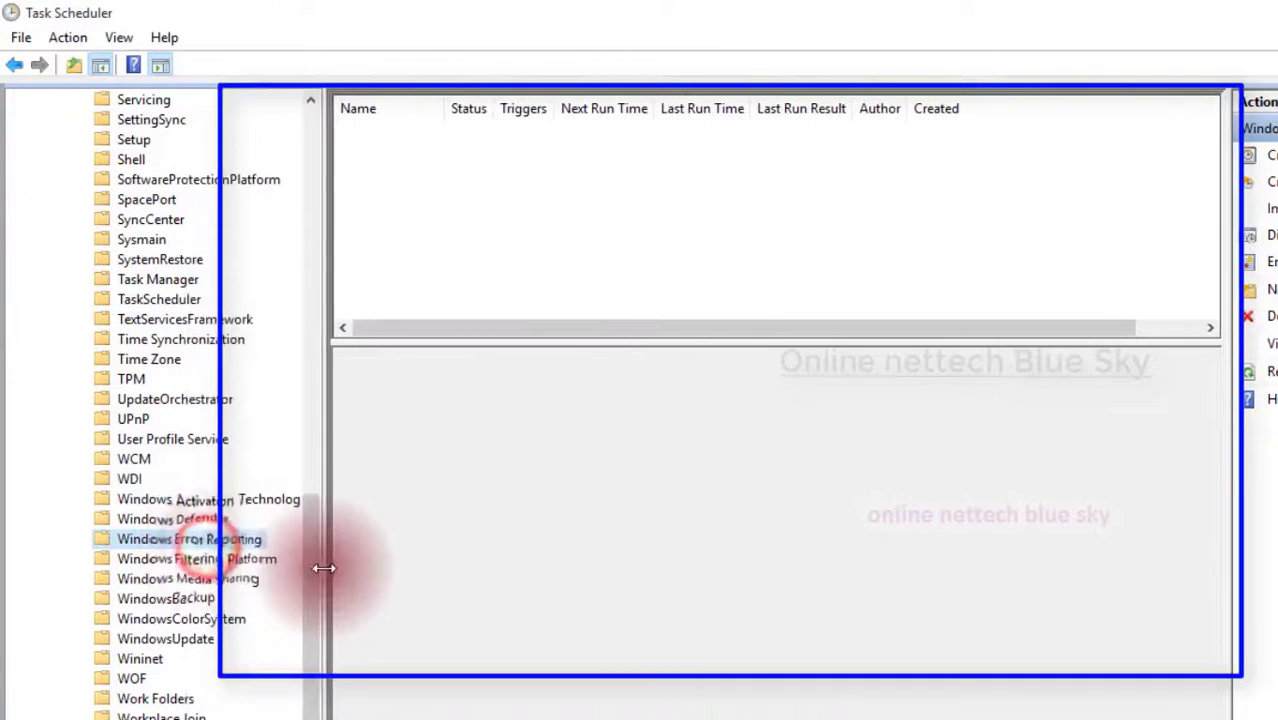
{"action": "left_click", "coordinate": [184, 563]}
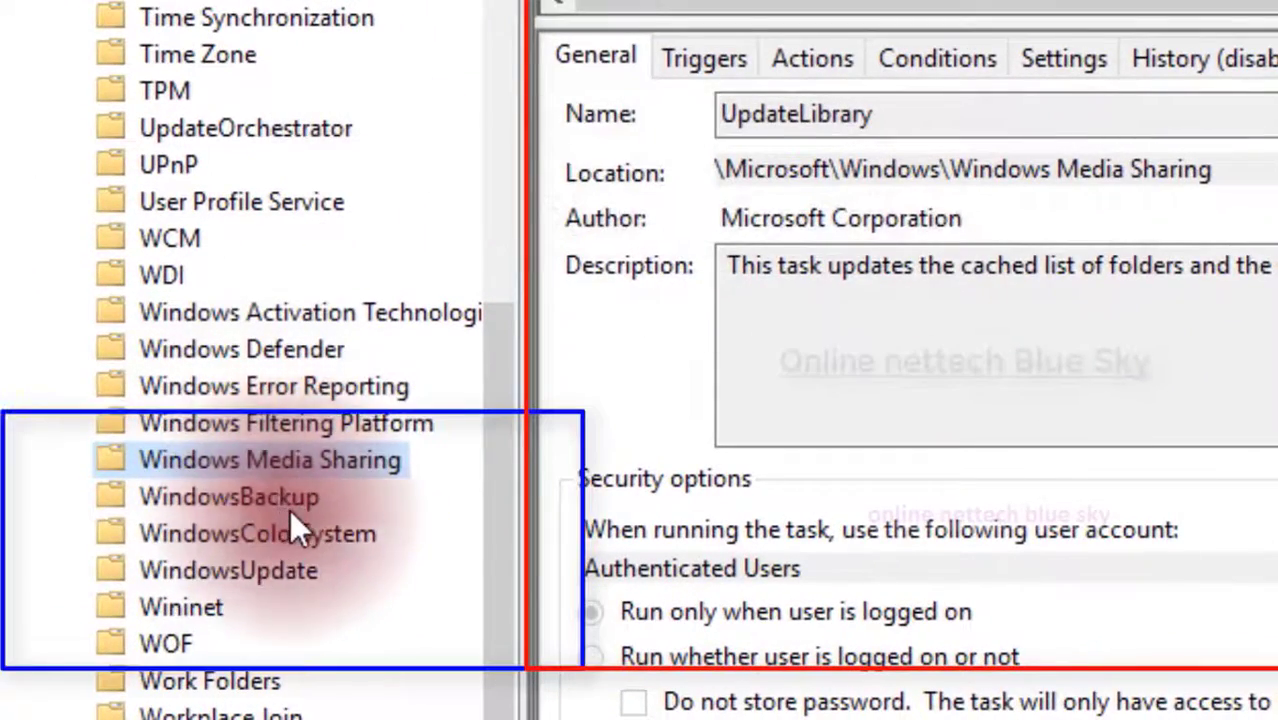
{"action": "left_click", "coordinate": [290, 507]}
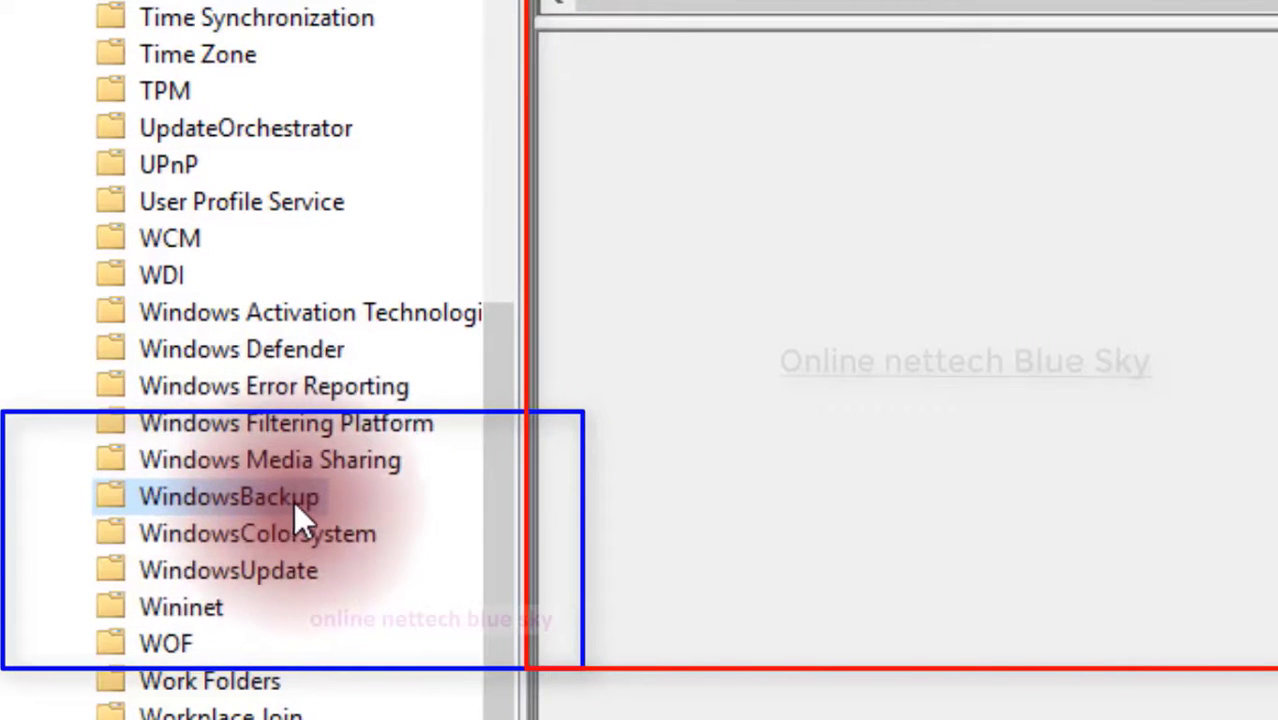
- Collapse the Windows, Microsoft and Task Scheduler Library folders in the tree
{"action": "left_click_drag", "start_coordinate": [518, 487], "coordinate": [500, 10]}
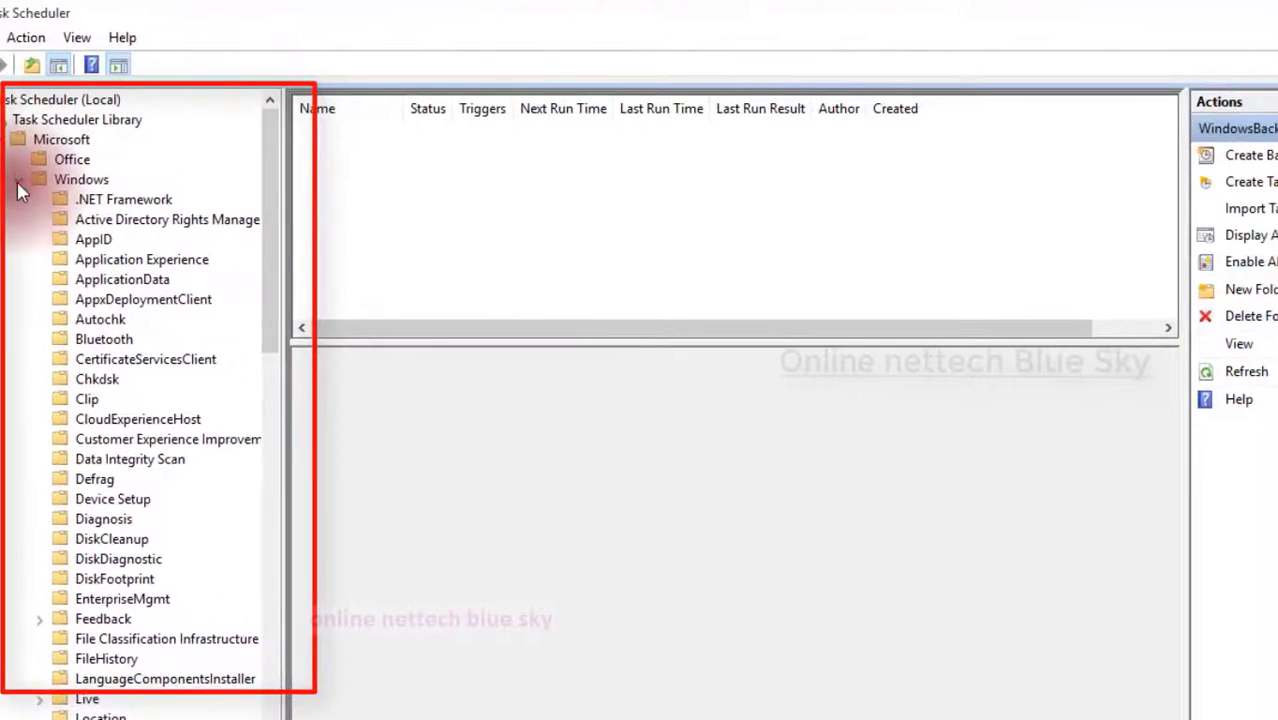
{"action": "left_click", "coordinate": [18, 188]}
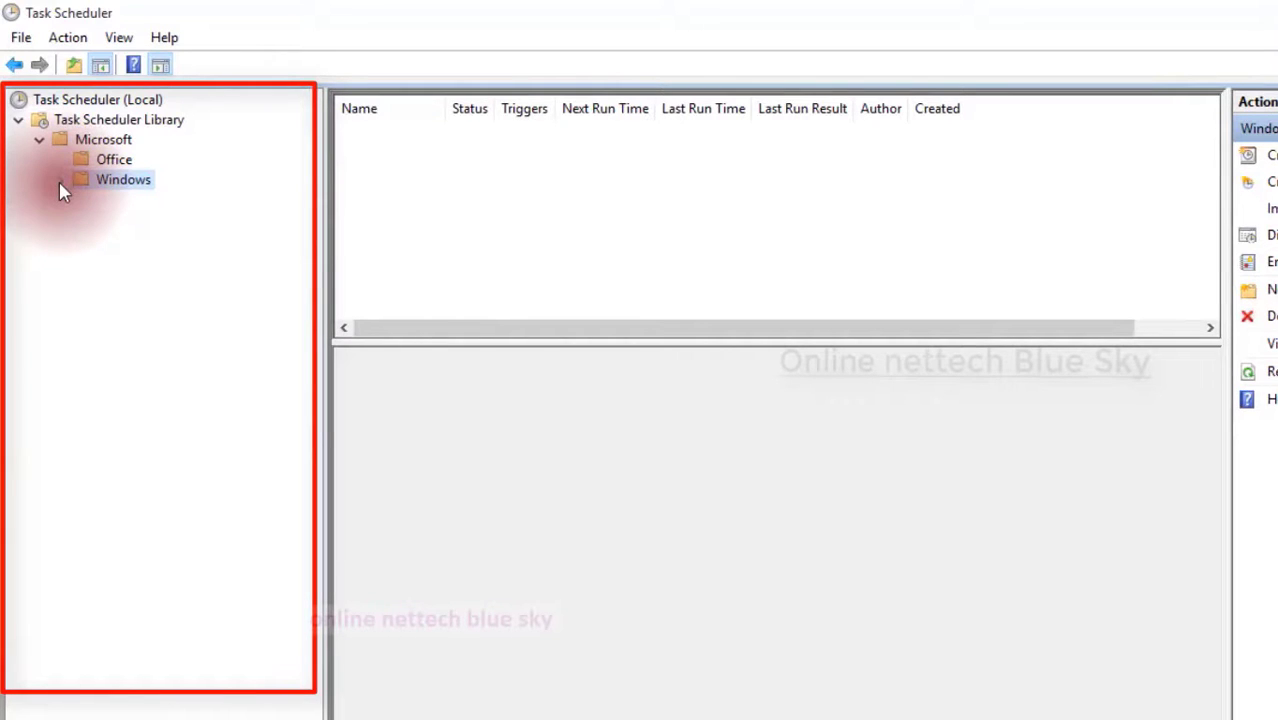
{"action": "left_click", "coordinate": [40, 145]}
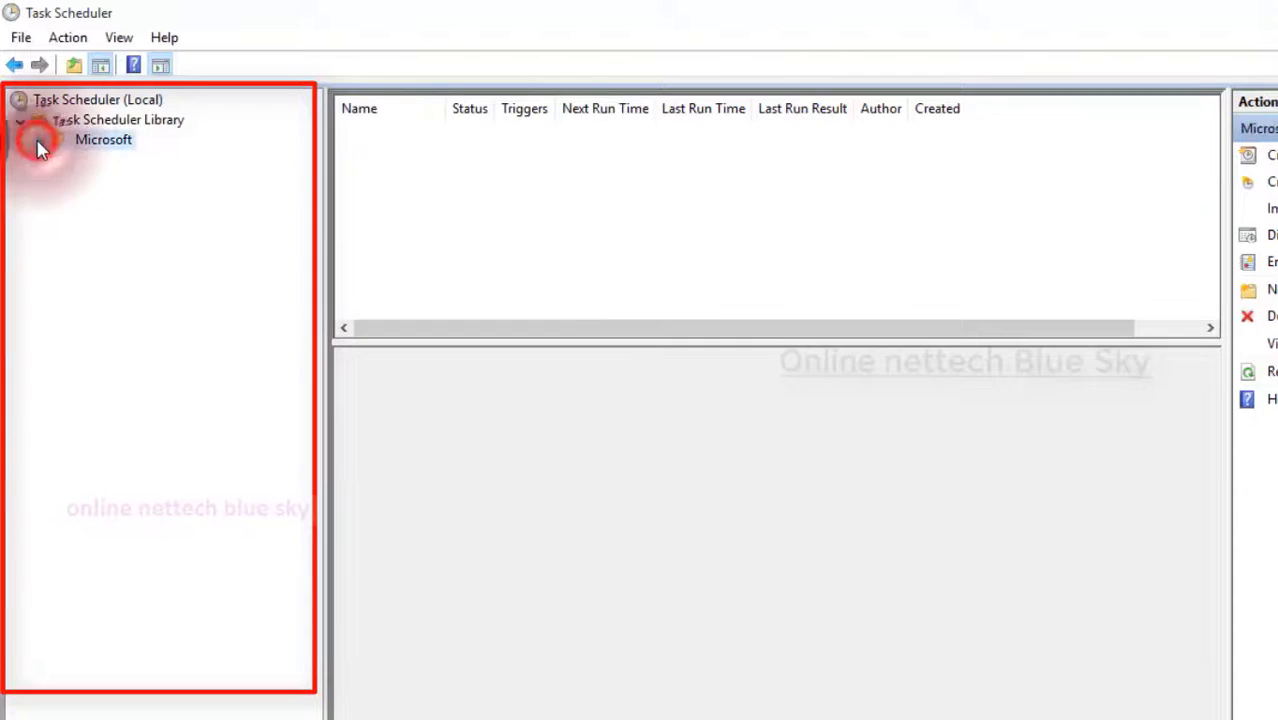
{"action": "left_click", "coordinate": [20, 121]}
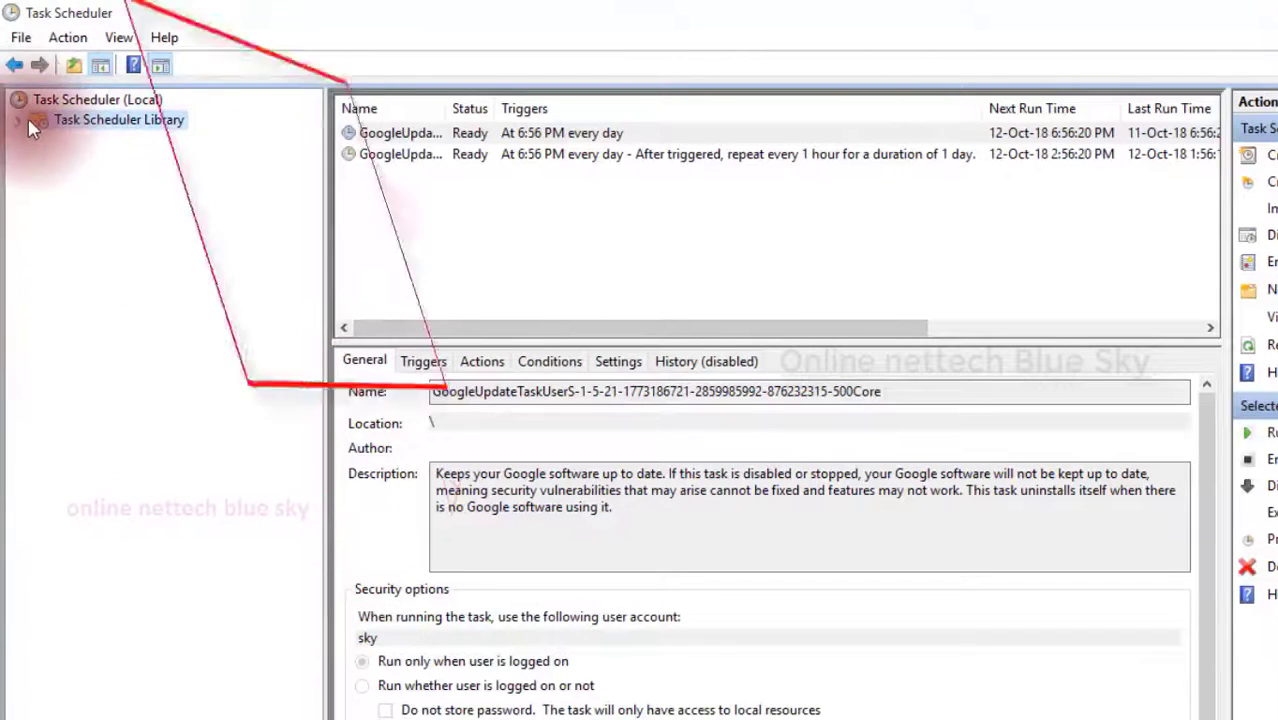
- Compare the Task Scheduler (Local) summary with the Task Scheduler Library's task list, finishing on the library
{"action": "left_click", "coordinate": [183, 366]}
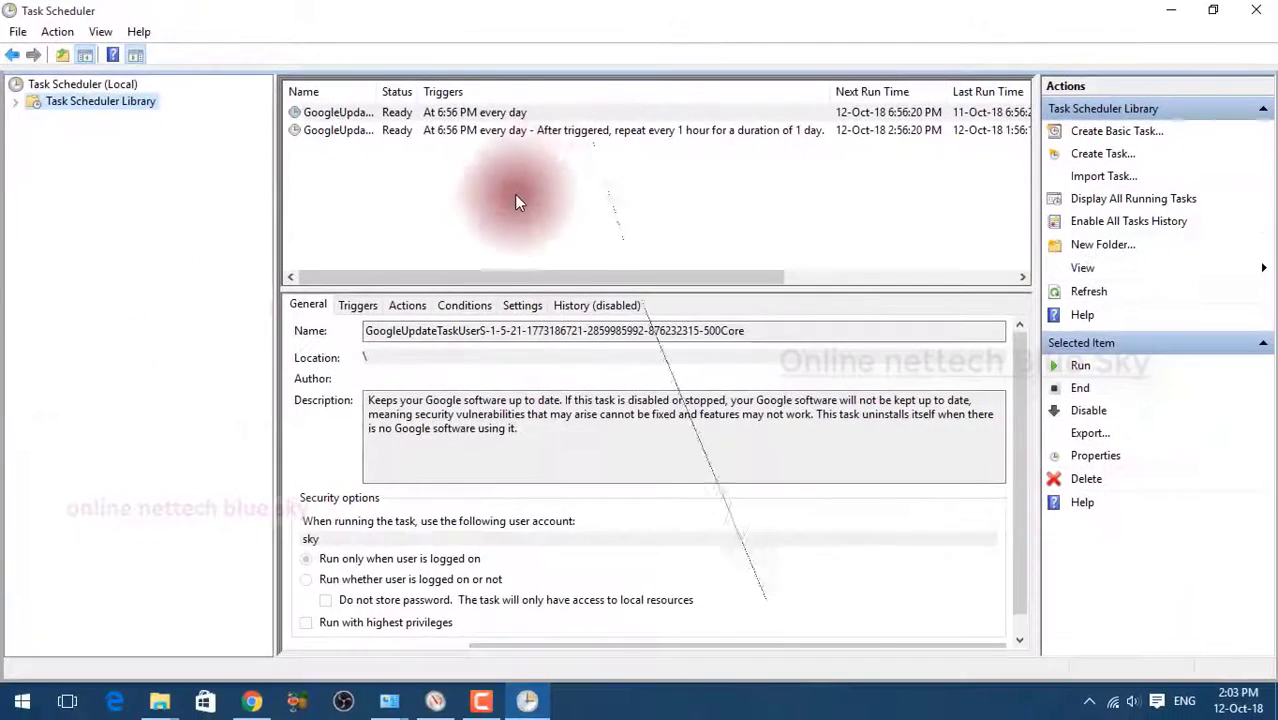
{"action": "left_click", "coordinate": [33, 88]}
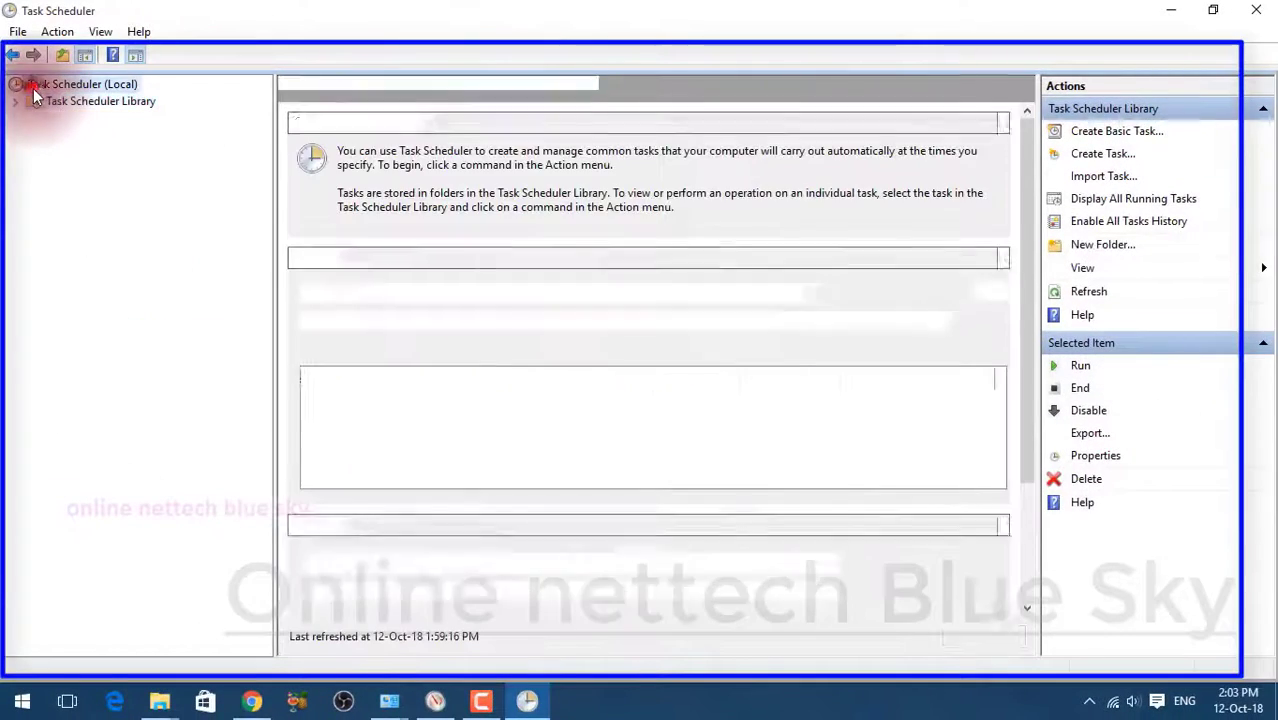
{"action": "left_click", "coordinate": [30, 100]}
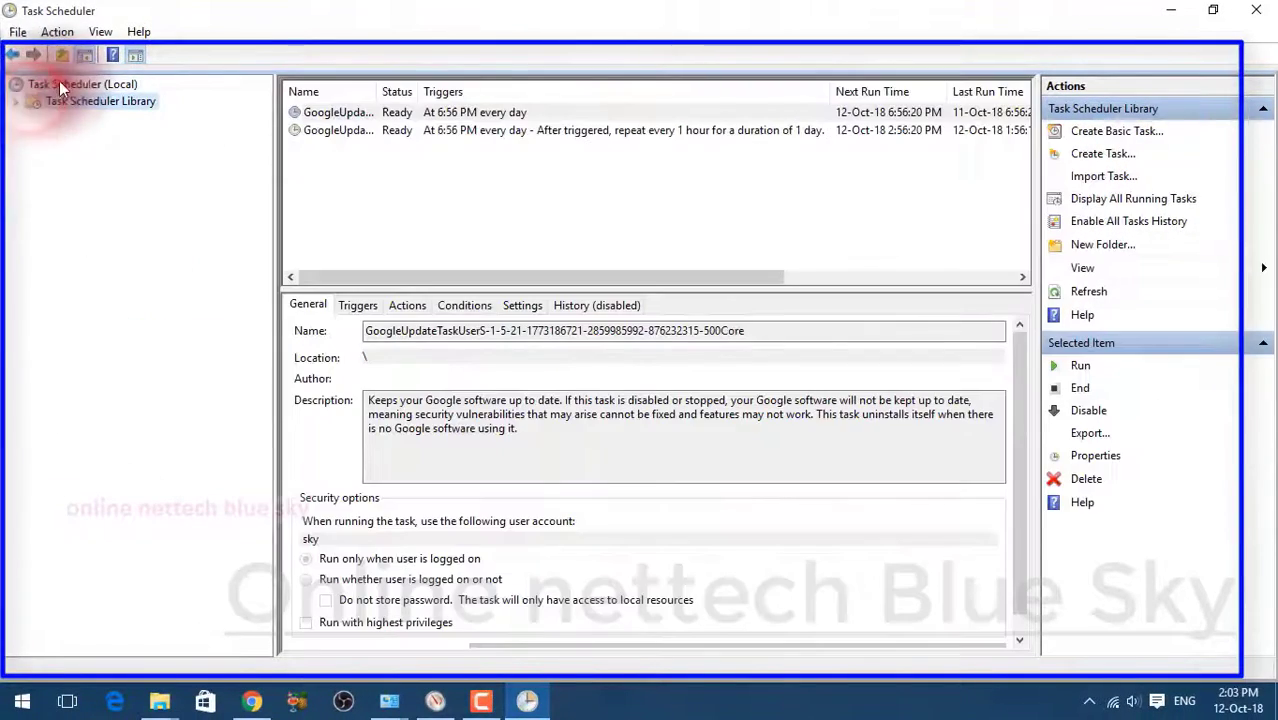
{"action": "left_click", "coordinate": [59, 84]}
{"action": "left_click", "coordinate": [61, 102]}
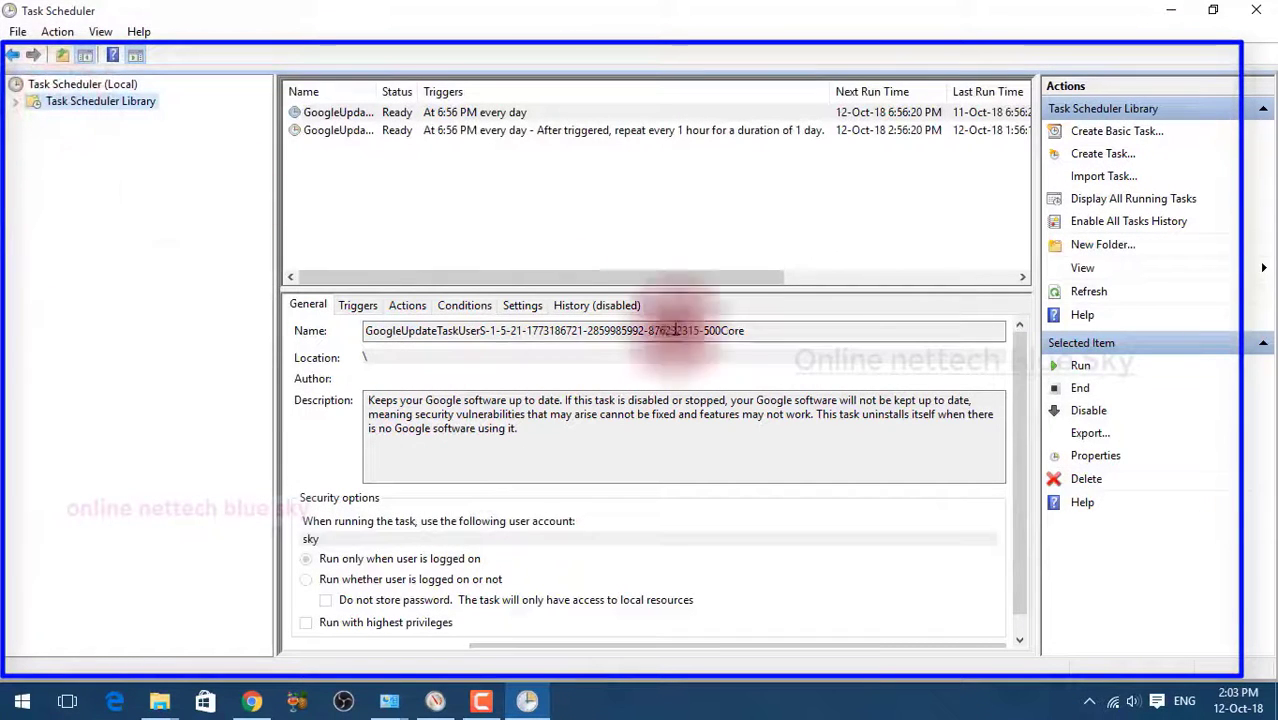
- Delete both GoogleUpdateTaskUser tasks from the Task Scheduler Library and confirm each deletion
{"action": "left_click", "coordinate": [1075, 480]}
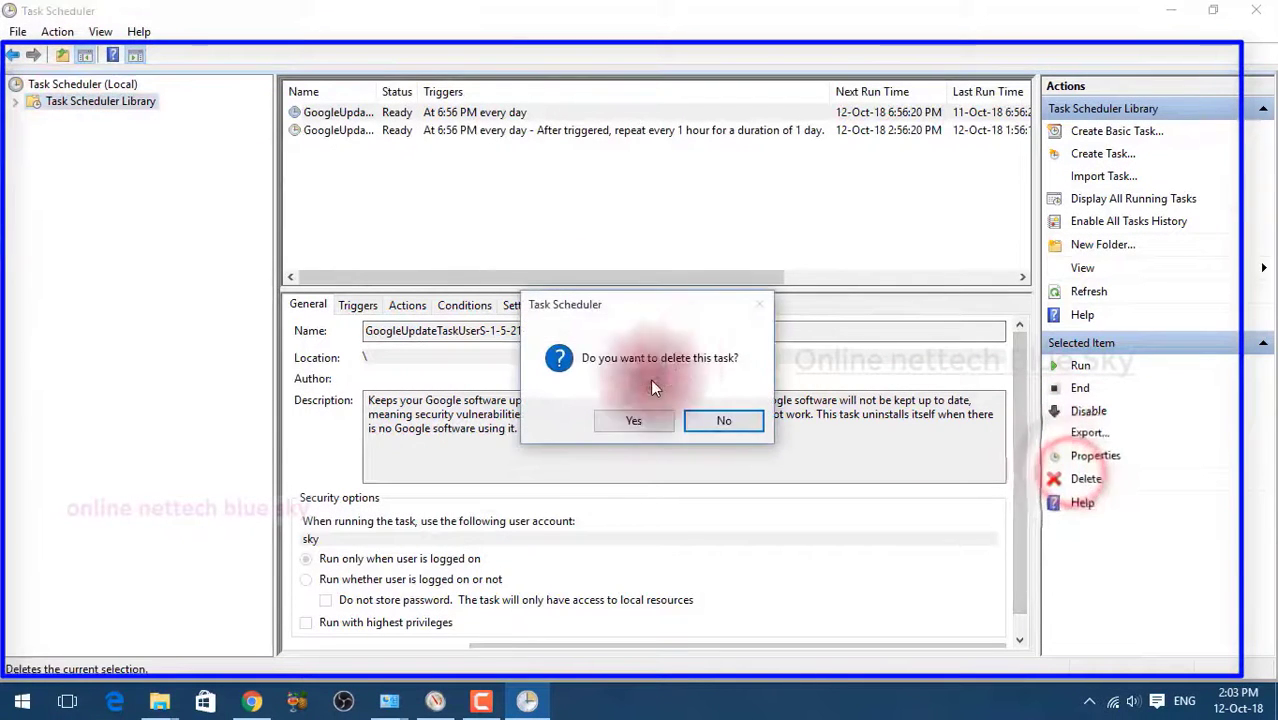
{"action": "left_click", "coordinate": [639, 422]}
{"action": "left_click", "coordinate": [769, 110]}
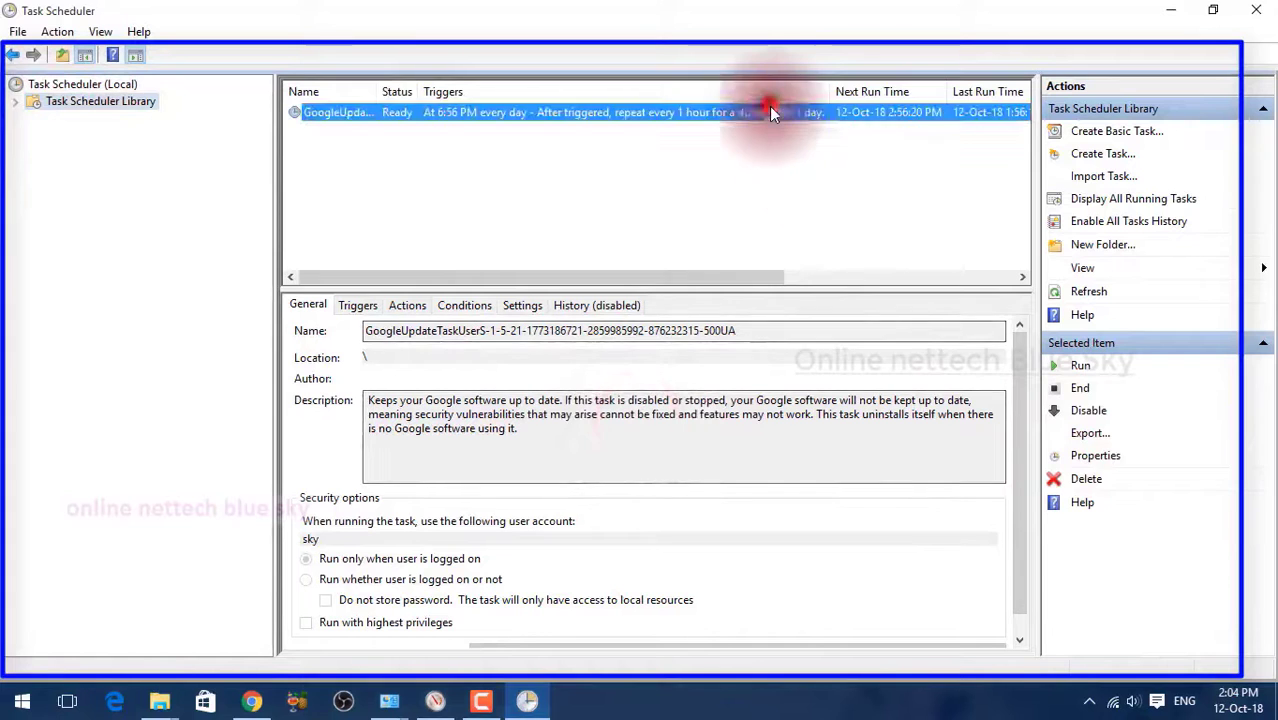
{"action": "left_click", "coordinate": [1100, 479]}
{"action": "left_click", "coordinate": [648, 421]}
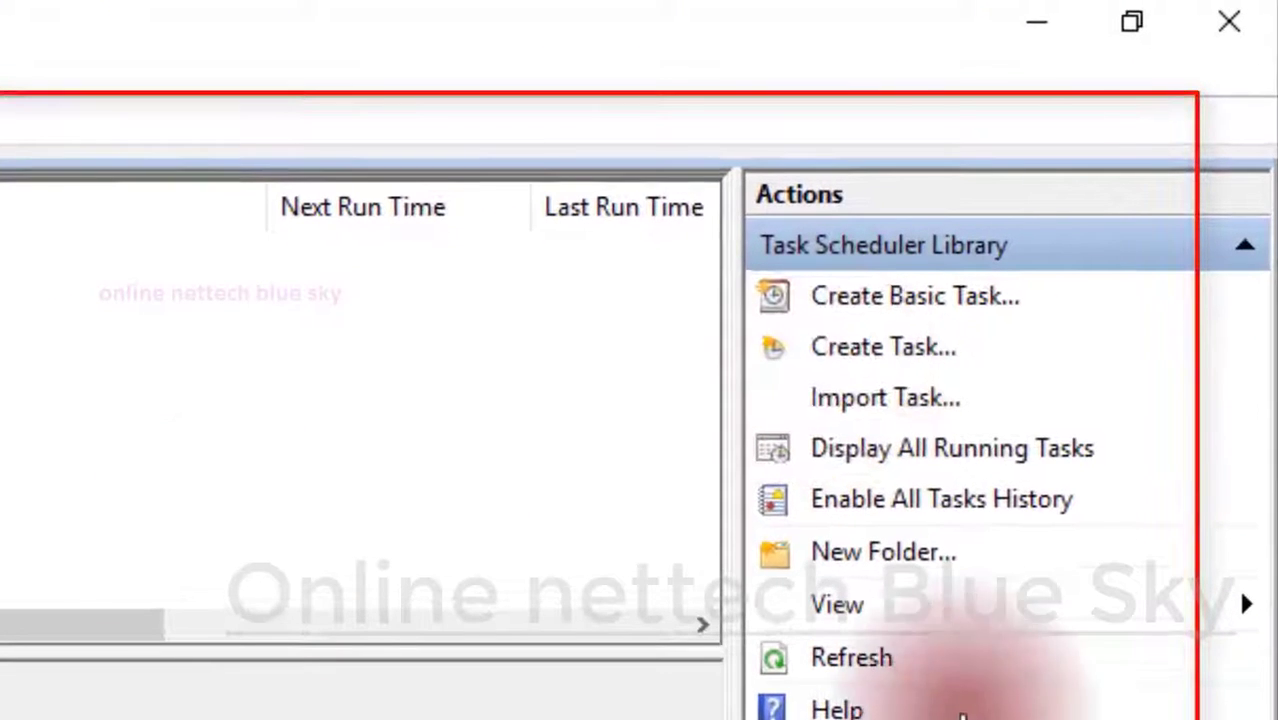
- Start a new task in the Task Scheduler Library, naming it "ssvt" with the description "simple task"
{"action": "left_click", "coordinate": [877, 361]}
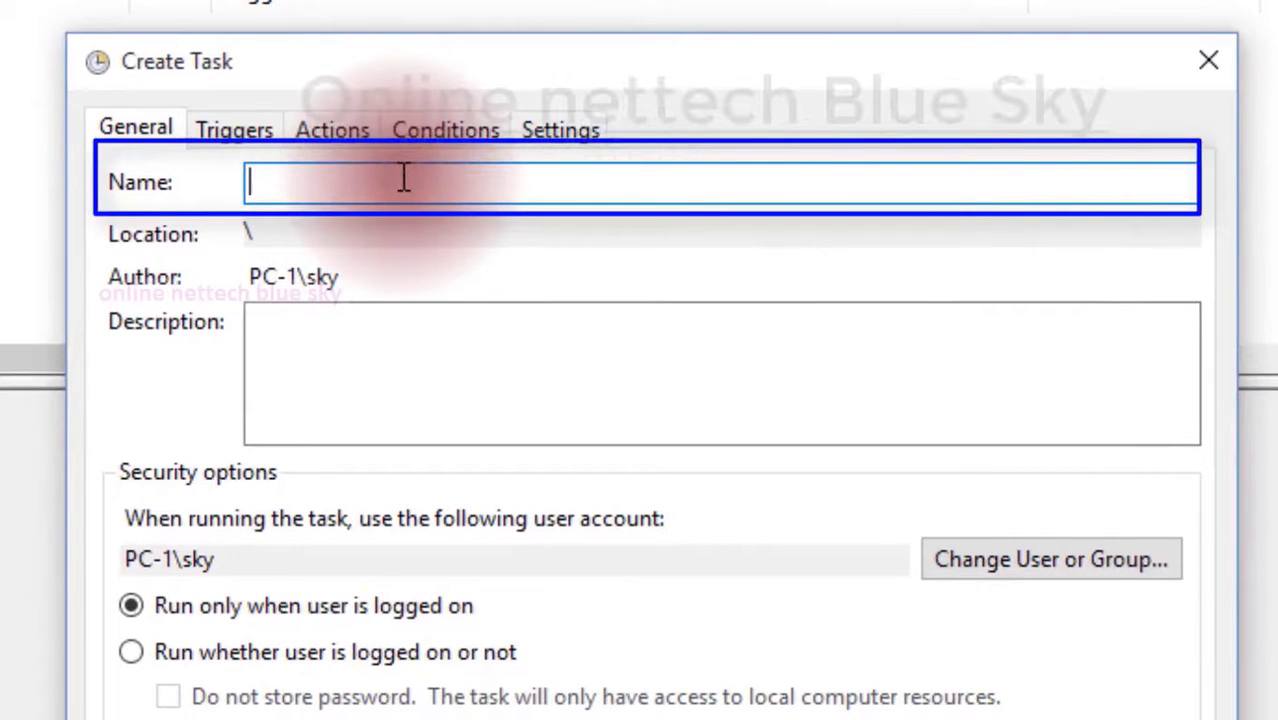
{"action": "type", "text": "ssvt"}
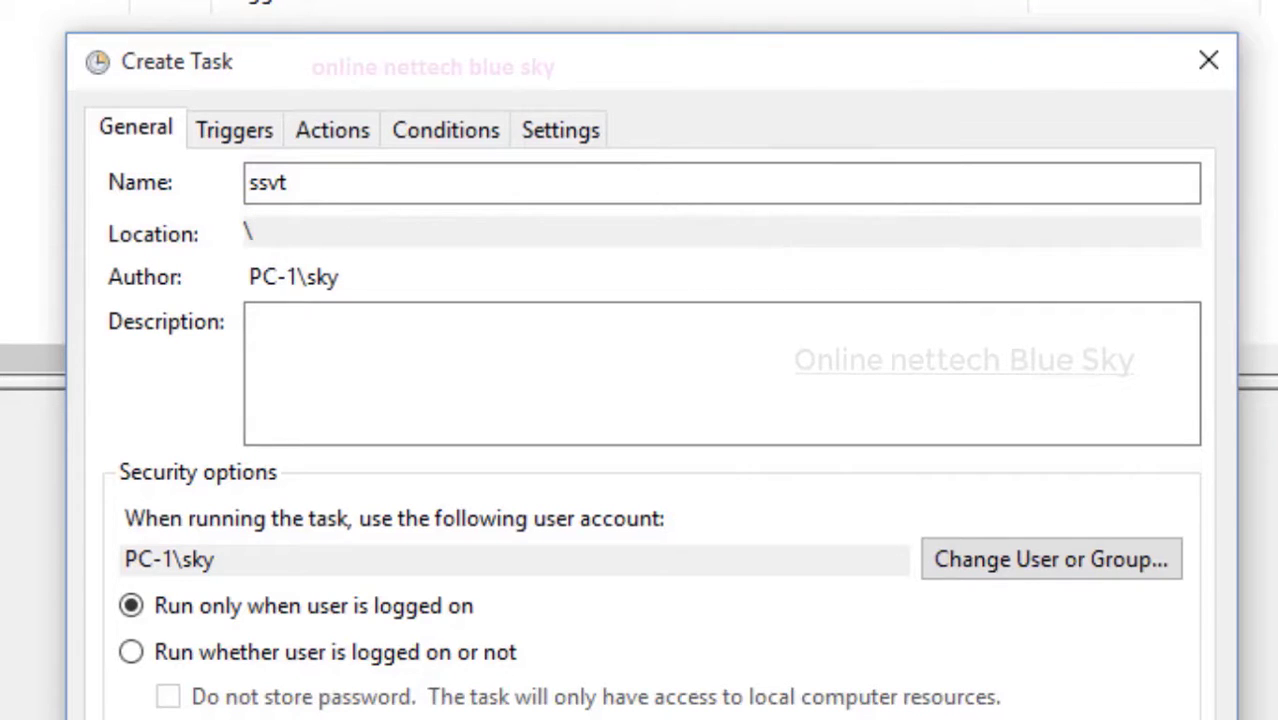
{"action": "left_click", "coordinate": [727, 400]}
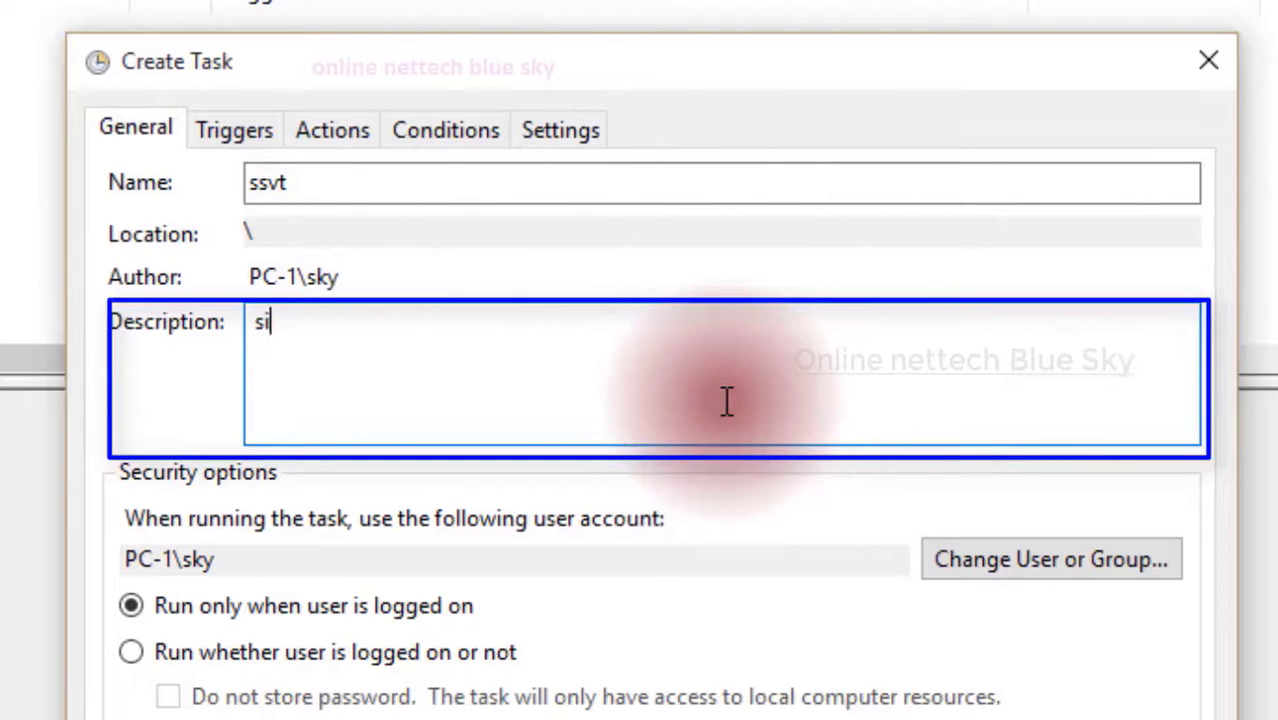
{"action": "type", "text": "simple task"}
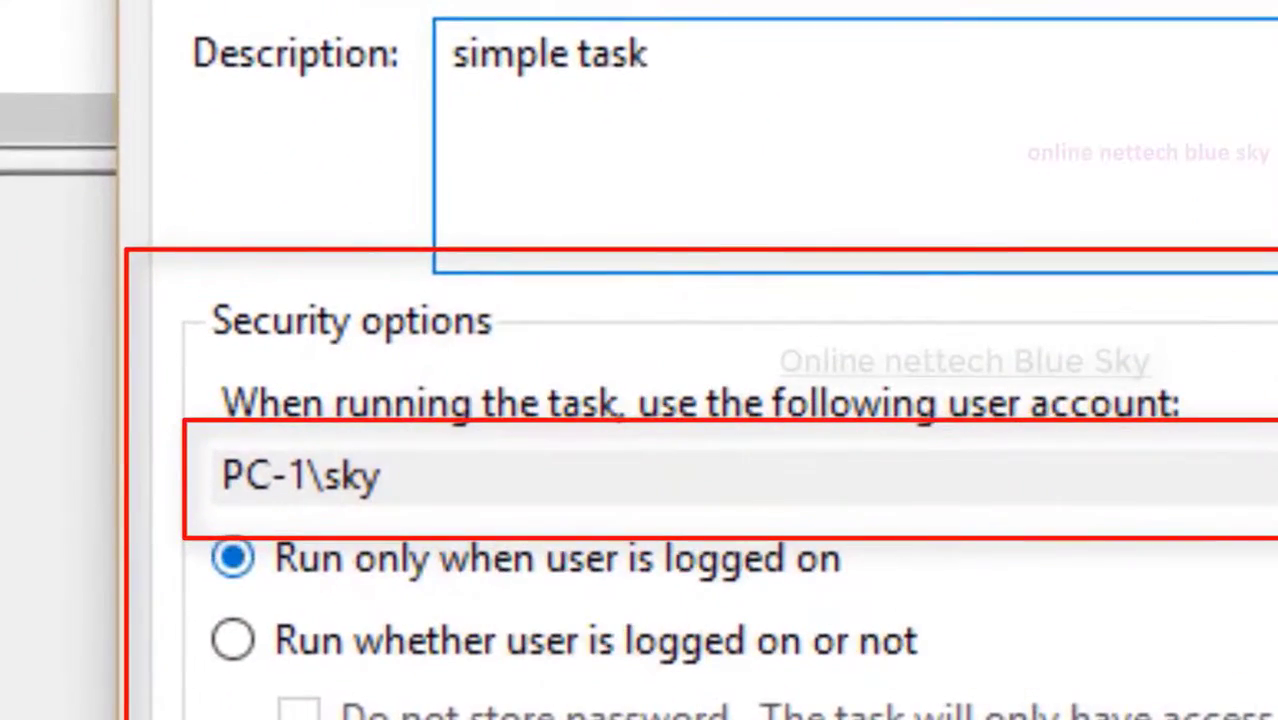
- Change the account that runs the task to the mid user by searching the accounts on PC-1
{"action": "left_click", "coordinate": [1037, 456]}
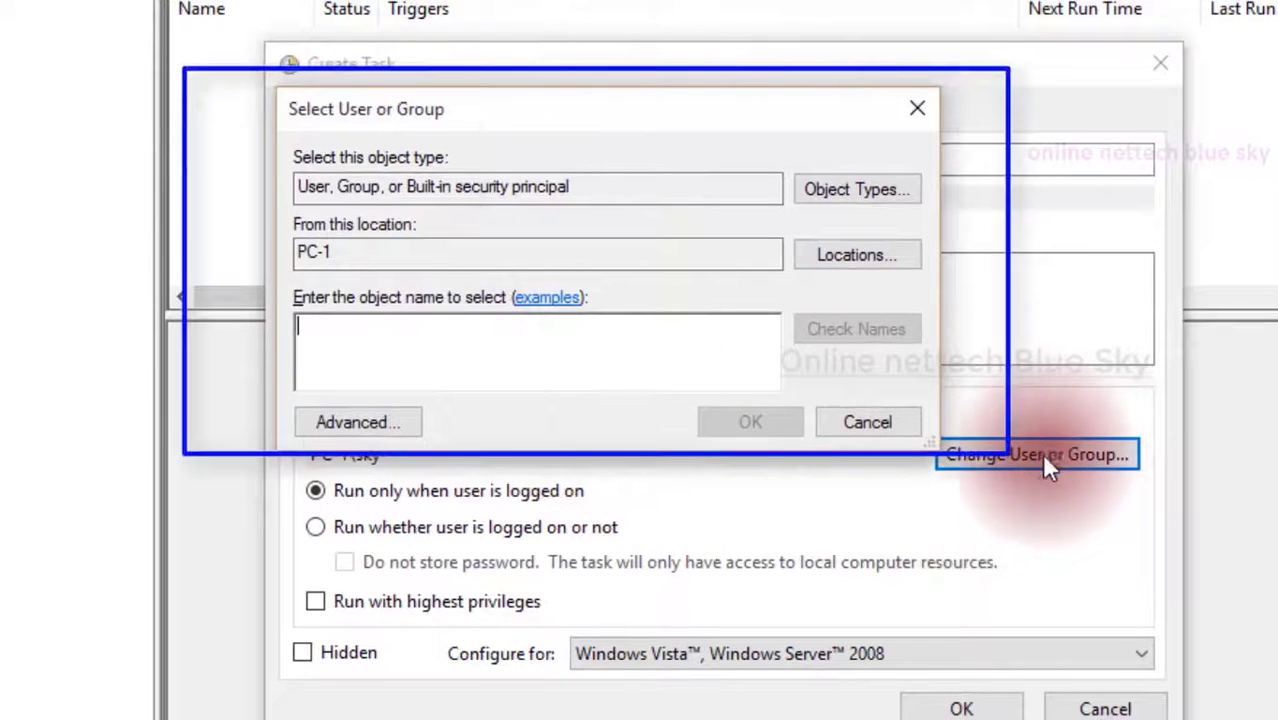
{"action": "left_click", "coordinate": [375, 424]}
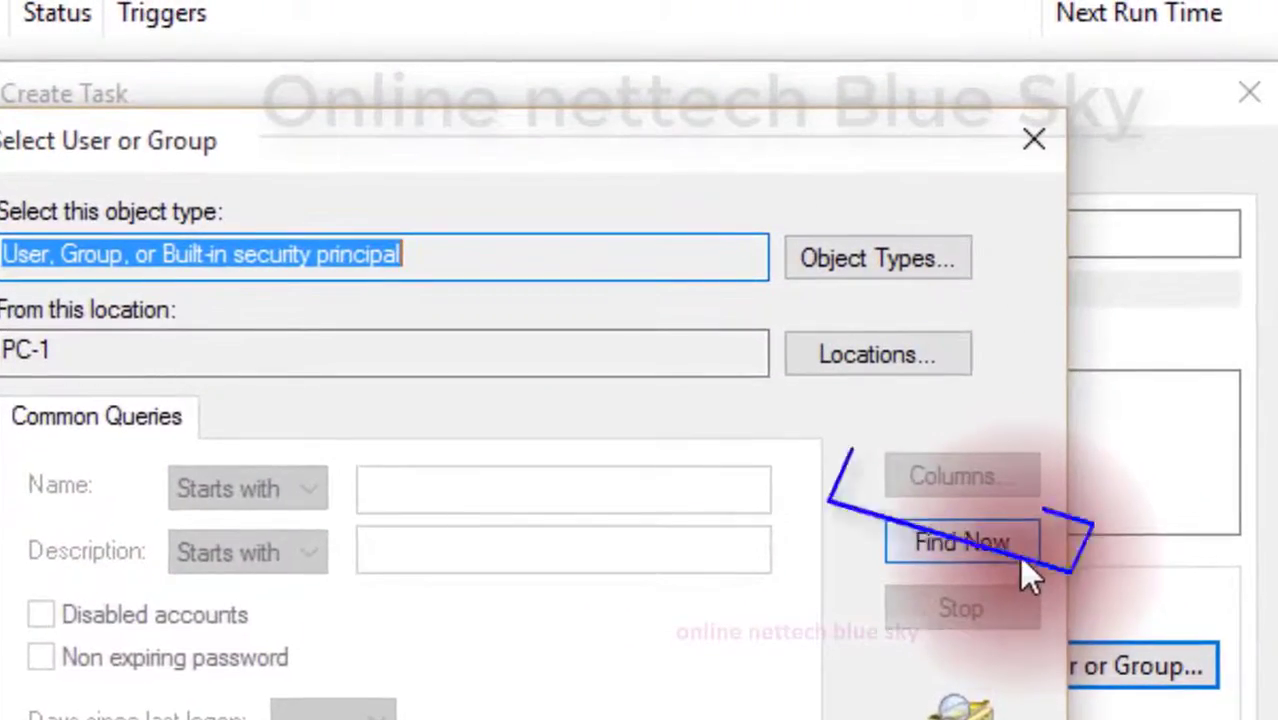
{"action": "left_click", "coordinate": [1022, 558]}
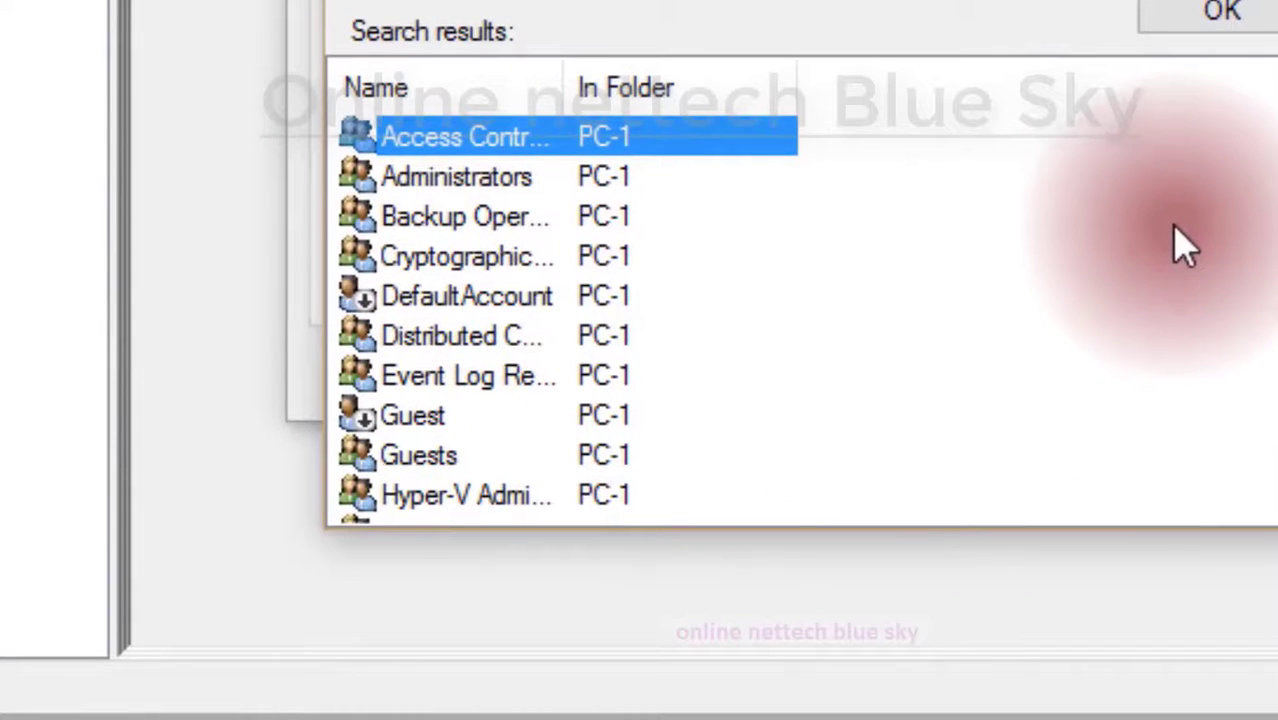
{"action": "scroll", "coordinate": [1180, 245], "scroll_direction": "down", "scroll_amount": 5}
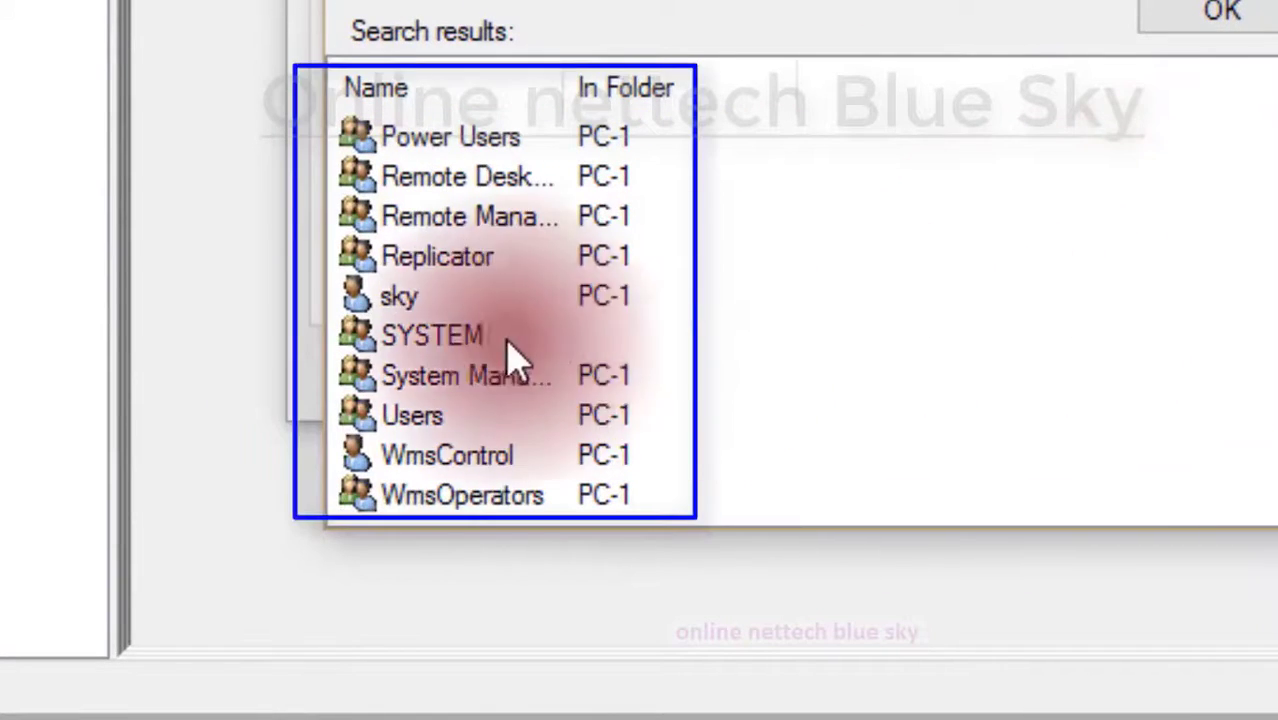
{"action": "left_click", "coordinate": [450, 297]}
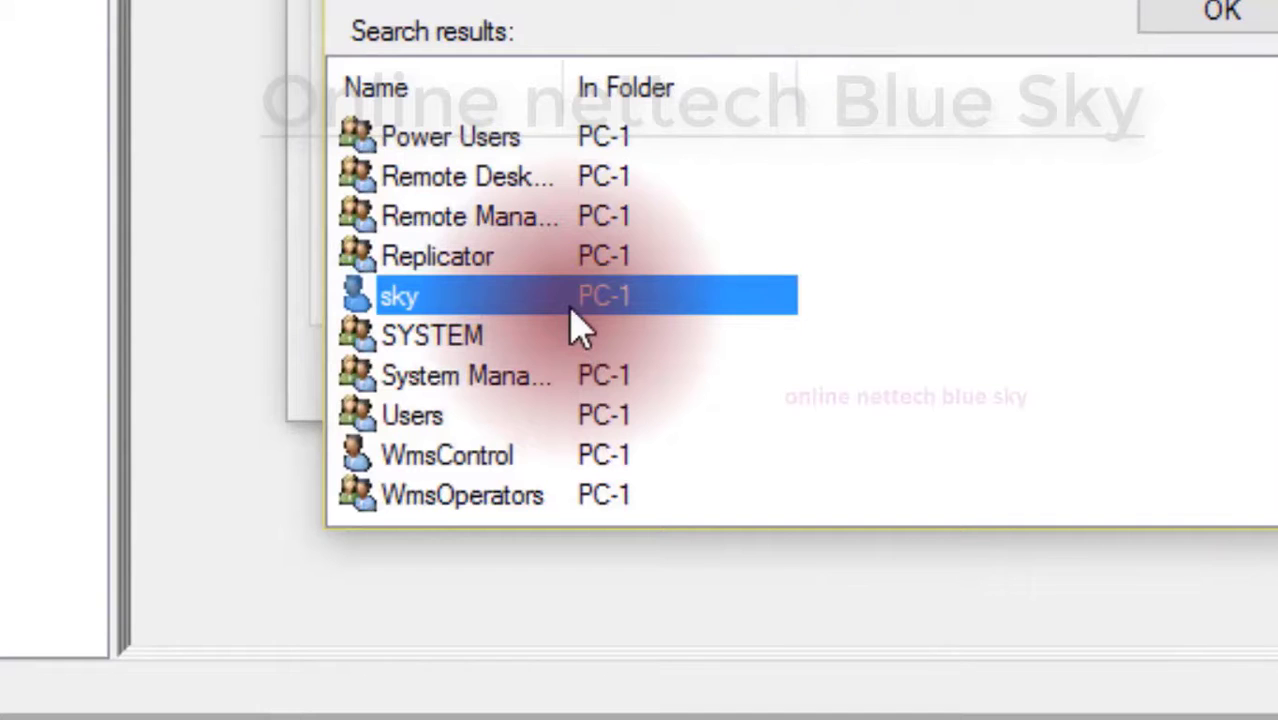
{"action": "scroll", "coordinate": [580, 330], "scroll_direction": "up", "scroll_amount": 4}
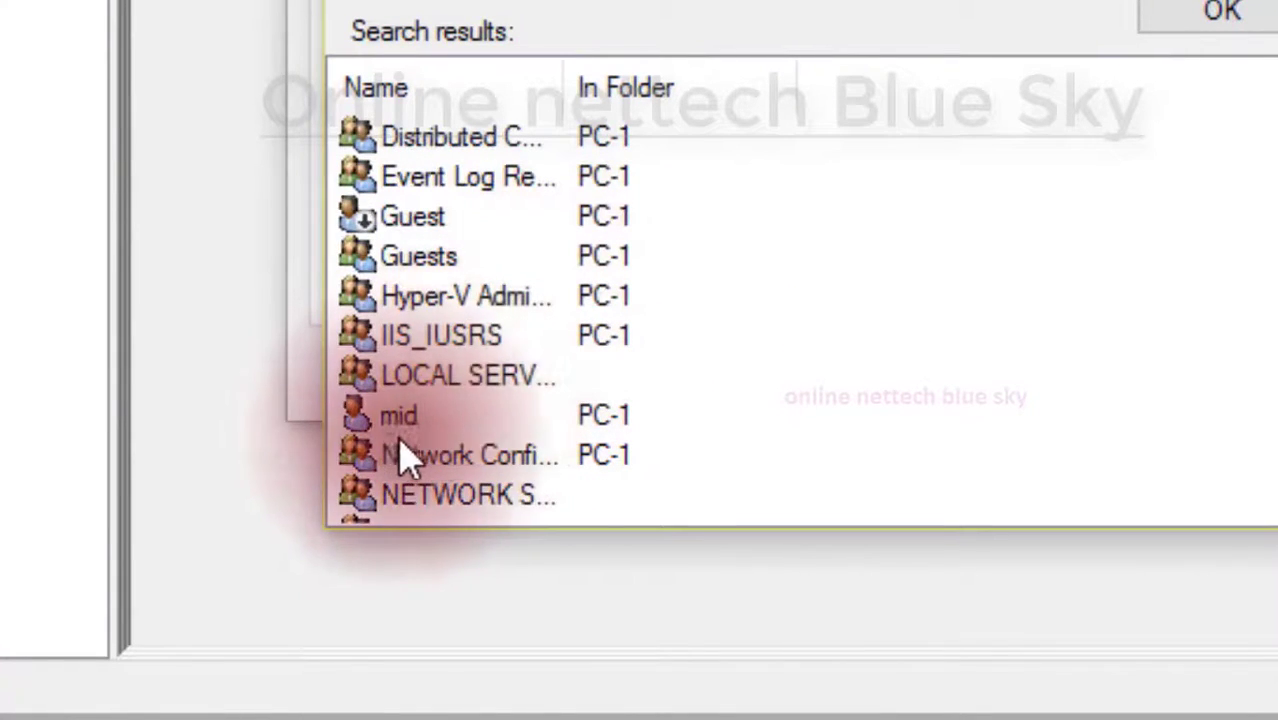
{"action": "left_click", "coordinate": [546, 415]}
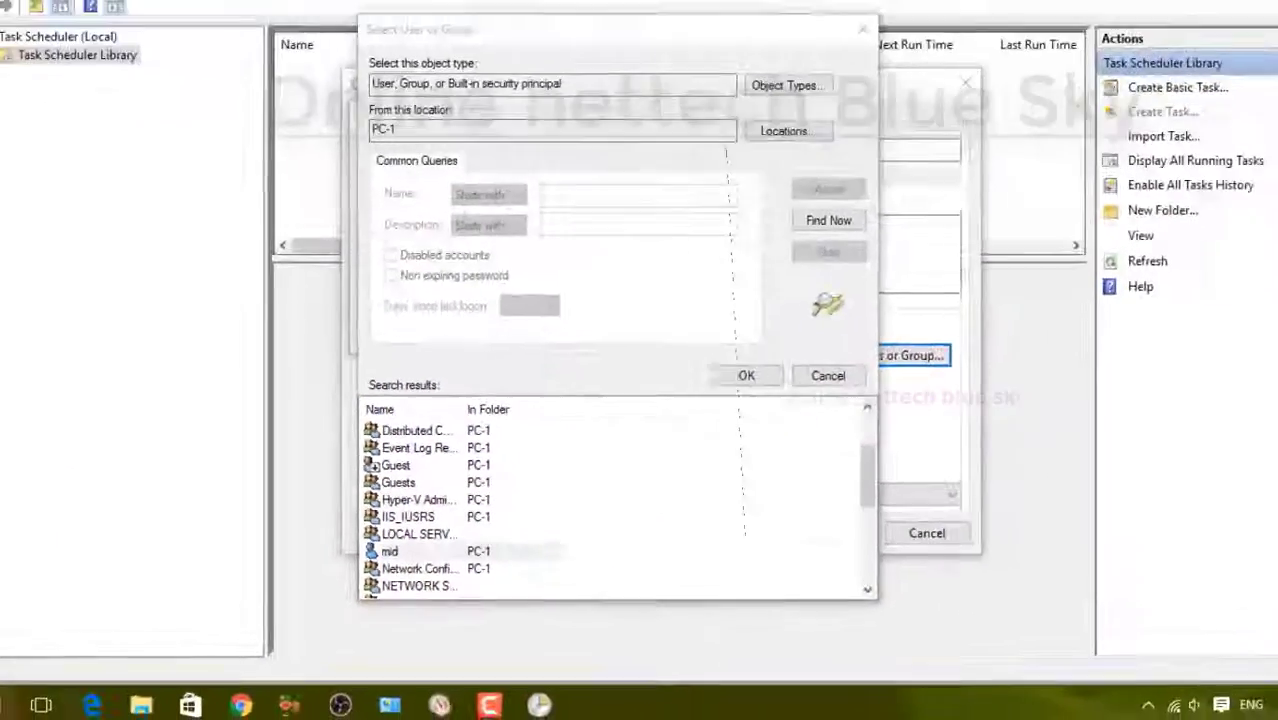
{"action": "left_click", "coordinate": [22, 700]}
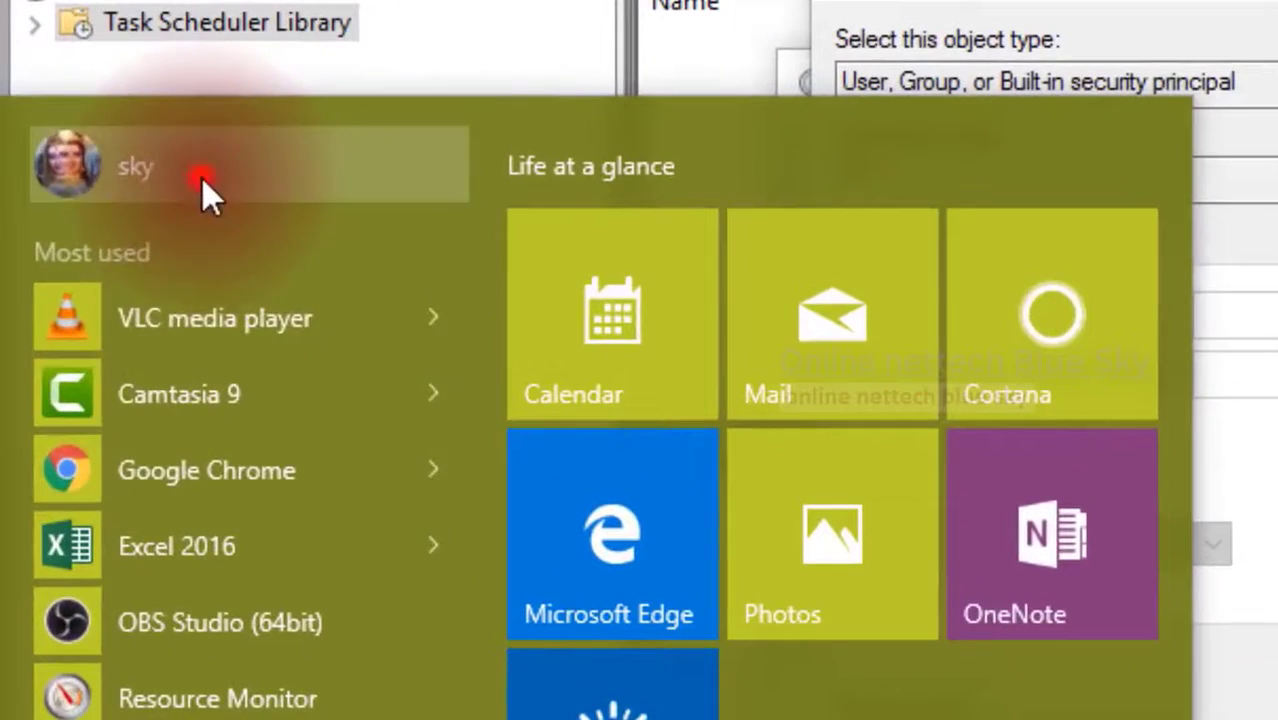
{"action": "left_click", "coordinate": [146, 185]}
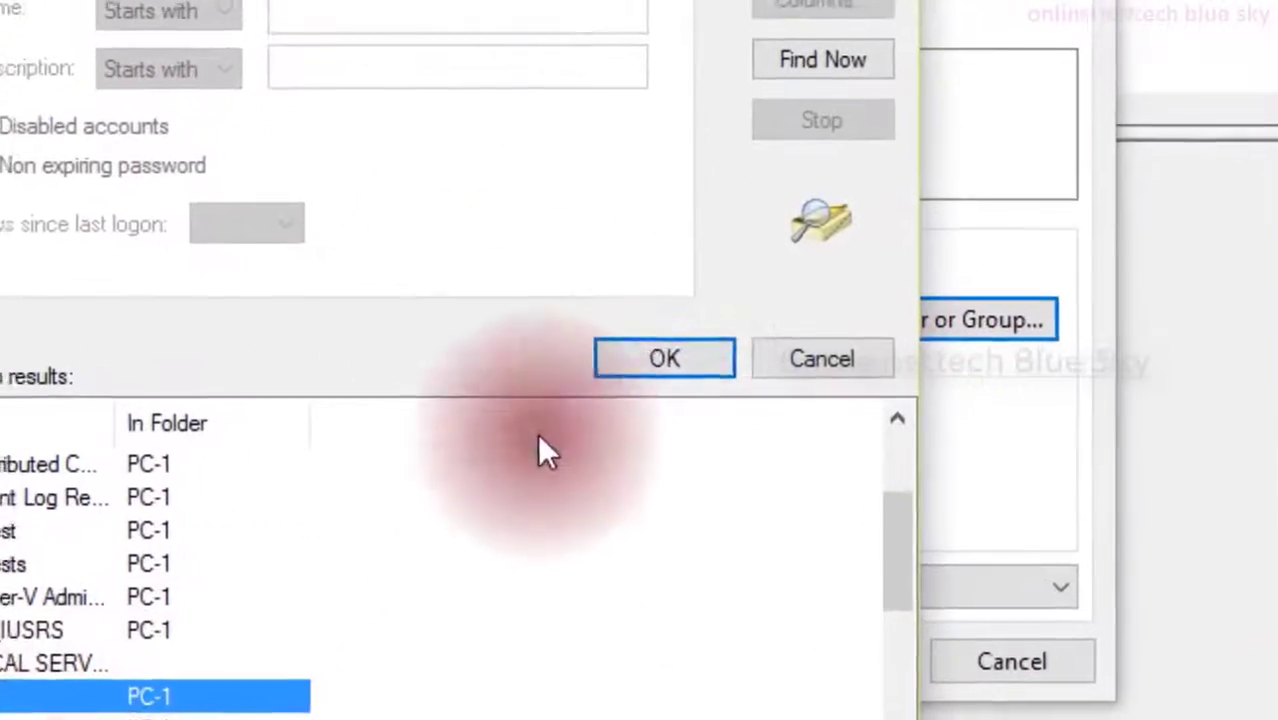
{"action": "left_click", "coordinate": [662, 359]}
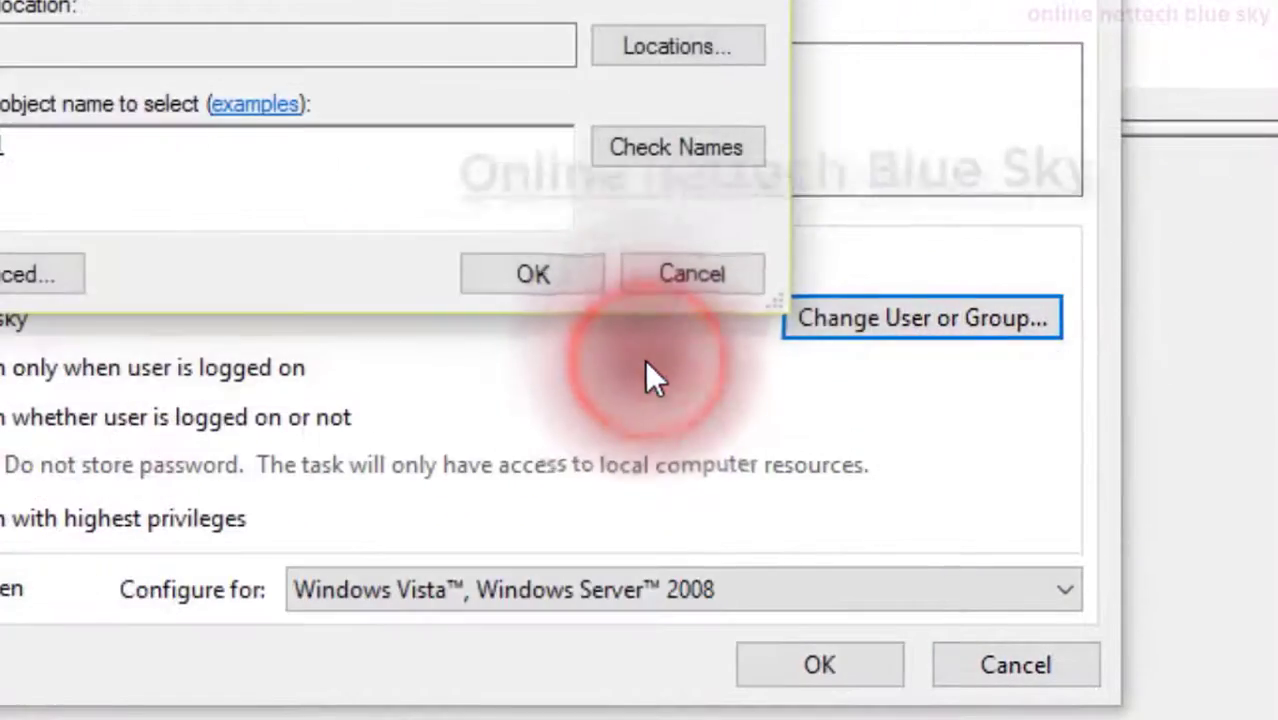
{"action": "left_click", "coordinate": [545, 296]}
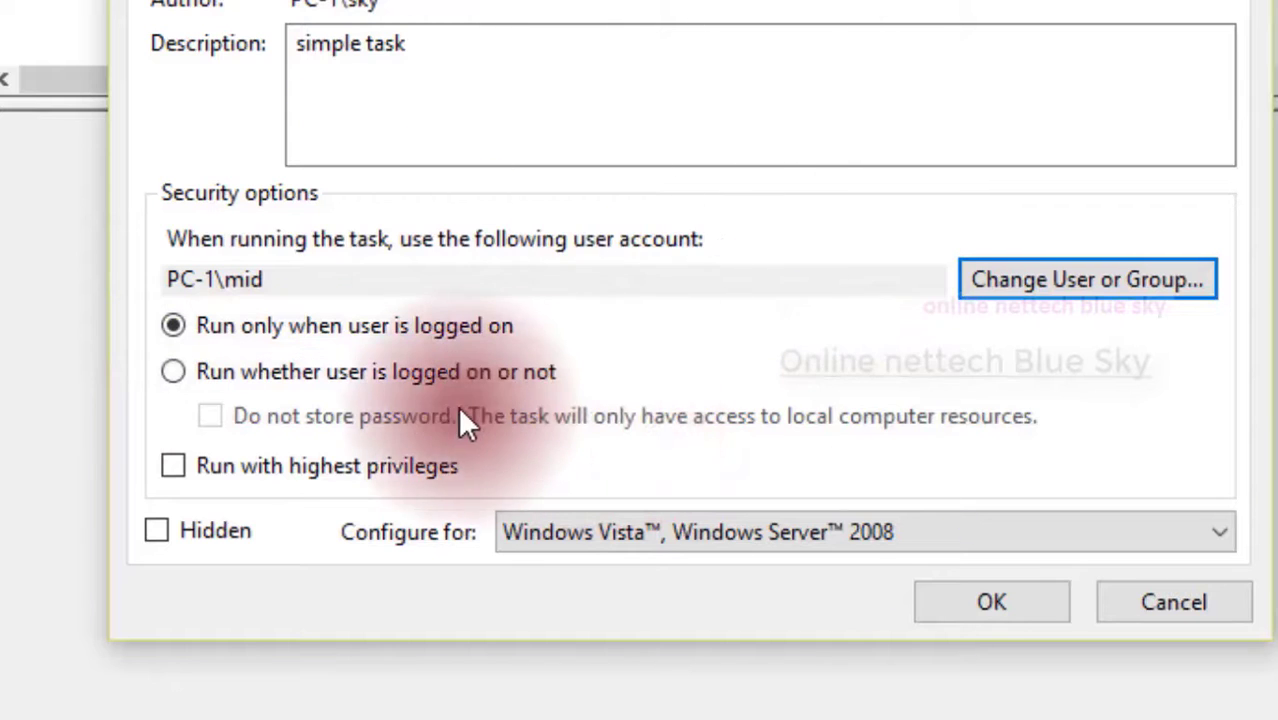
- Set the task to run whether the user is logged on or not, and review the operating systems it can be configured for
{"action": "left_click", "coordinate": [470, 375]}
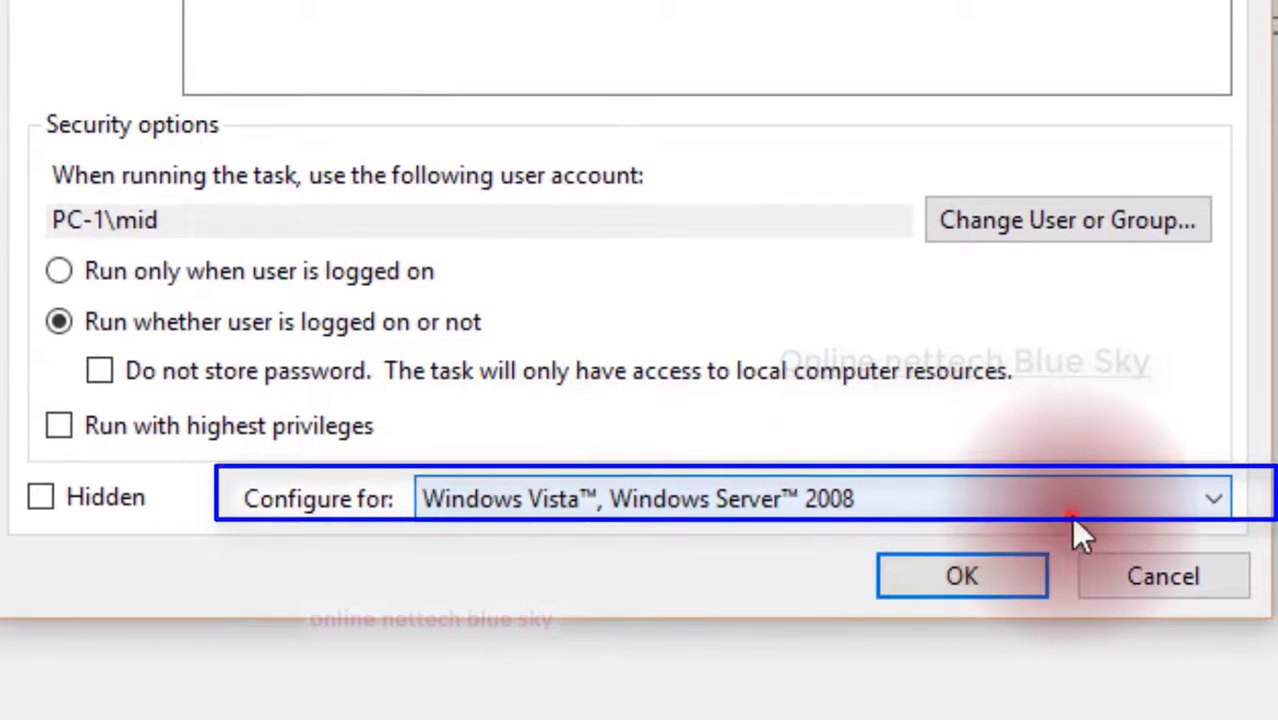
{"action": "left_click", "coordinate": [1071, 517]}
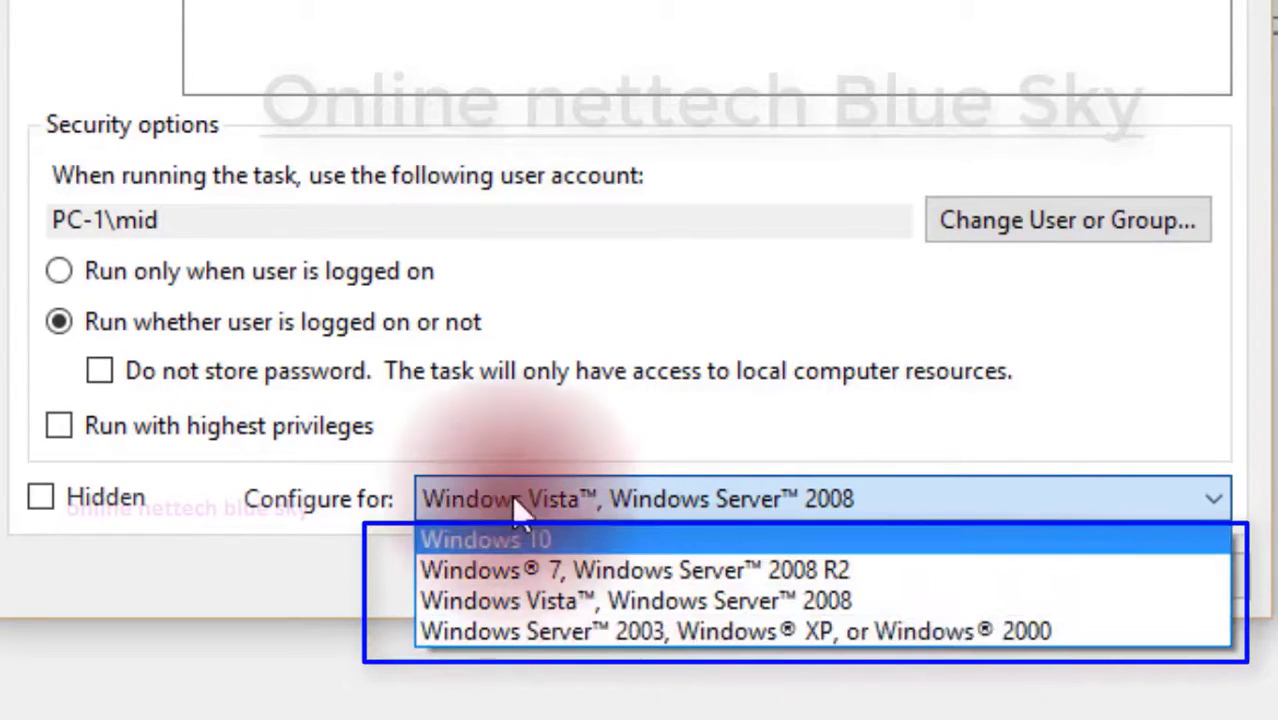
{"action": "left_click", "coordinate": [513, 483]}
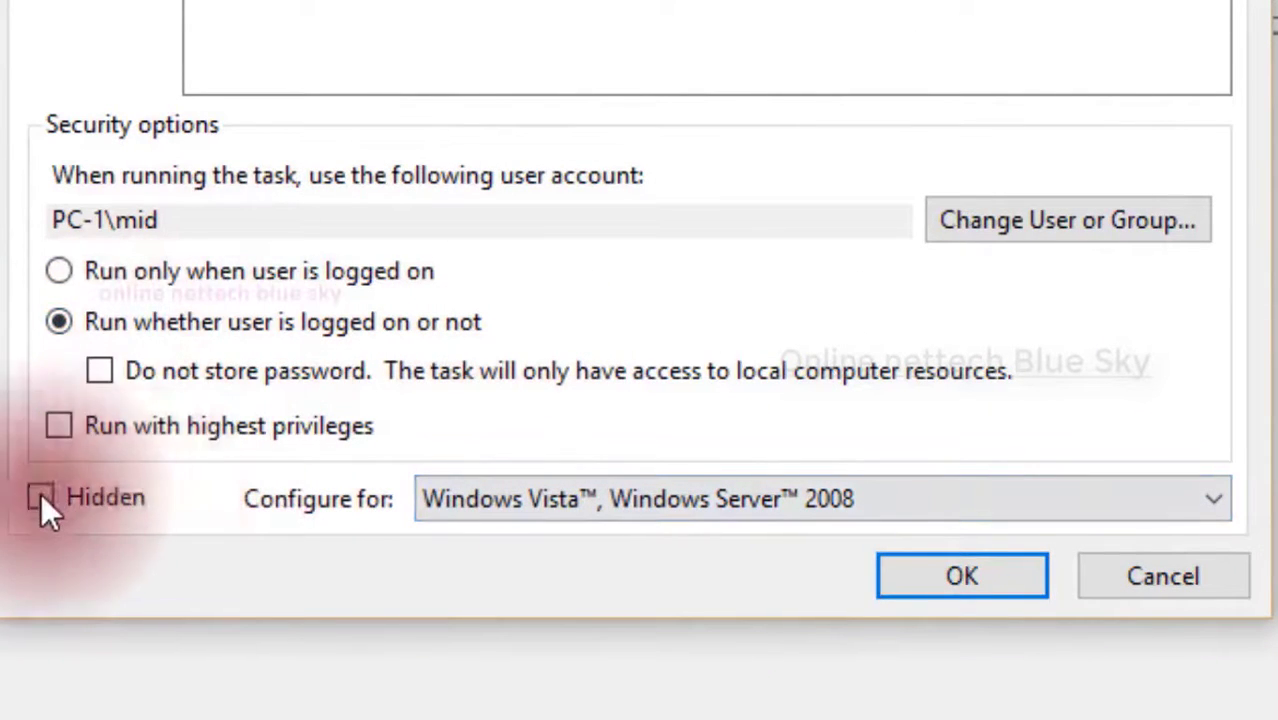
- Try the Hidden and "Run with highest privileges" options, switching each on and off again
{"action": "left_click", "coordinate": [106, 499]}
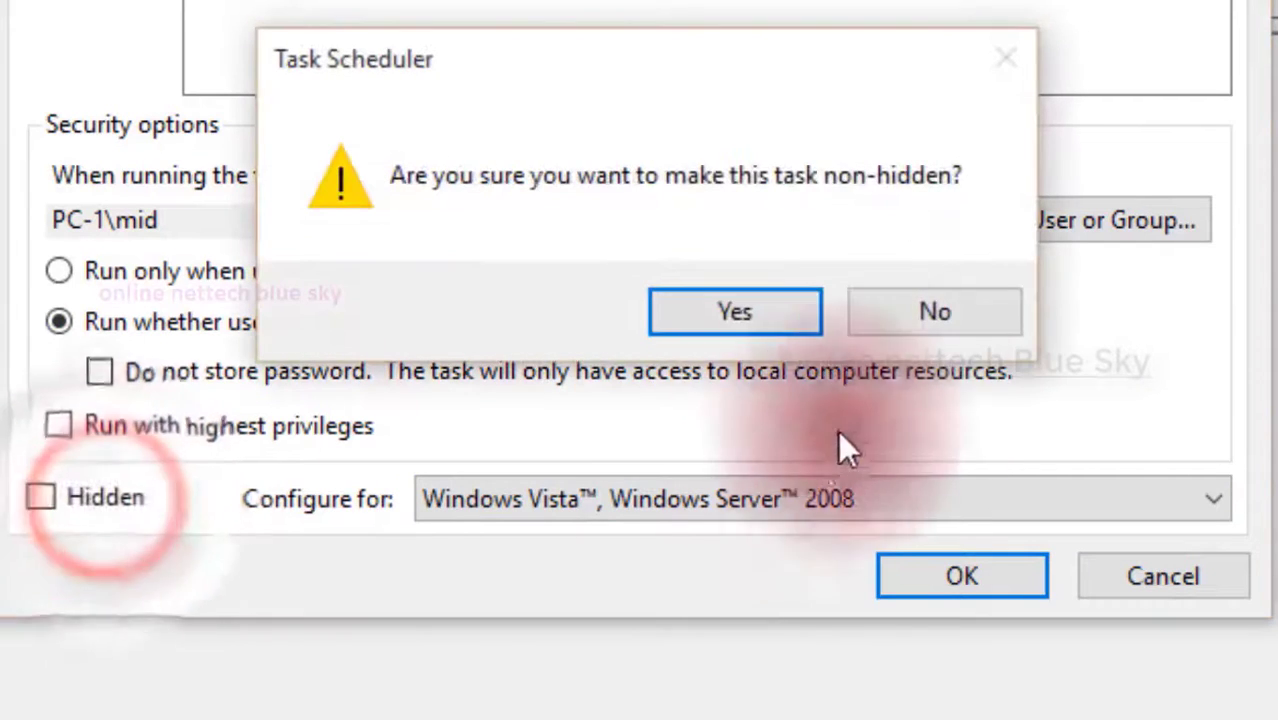
{"action": "left_click", "coordinate": [795, 316]}
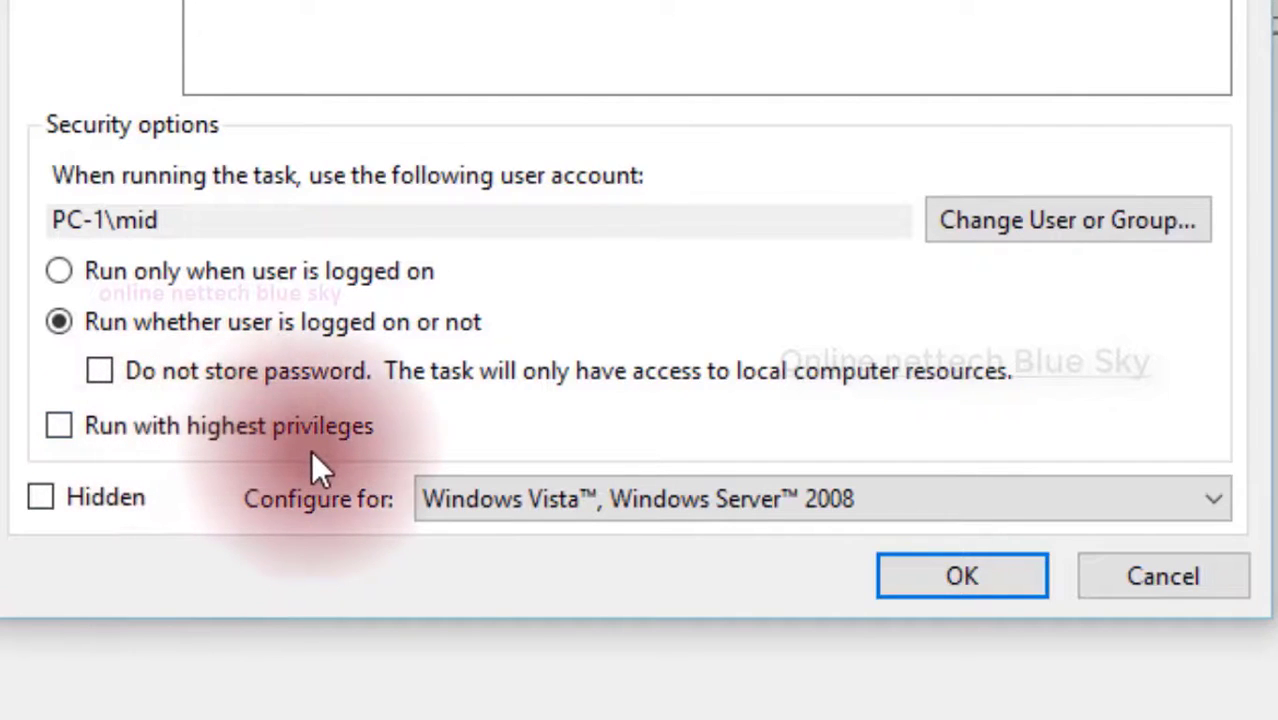
{"action": "left_click", "coordinate": [219, 440]}
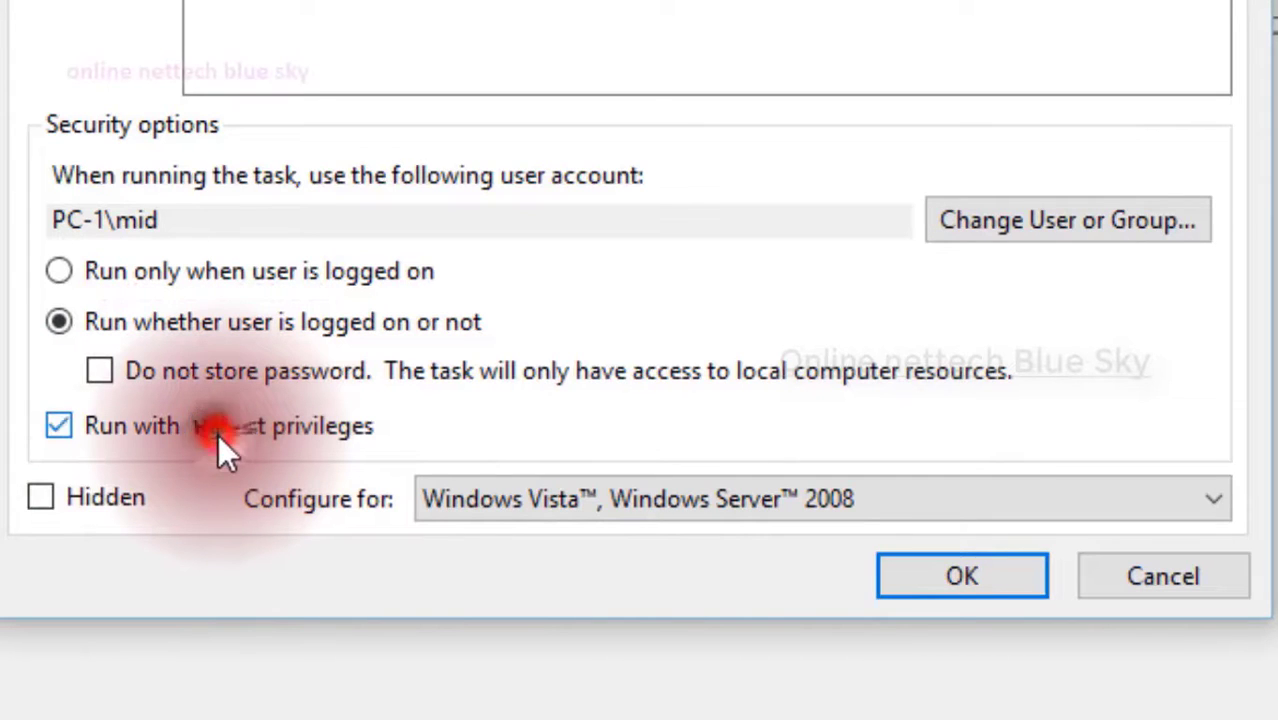
{"action": "left_click", "coordinate": [219, 440]}
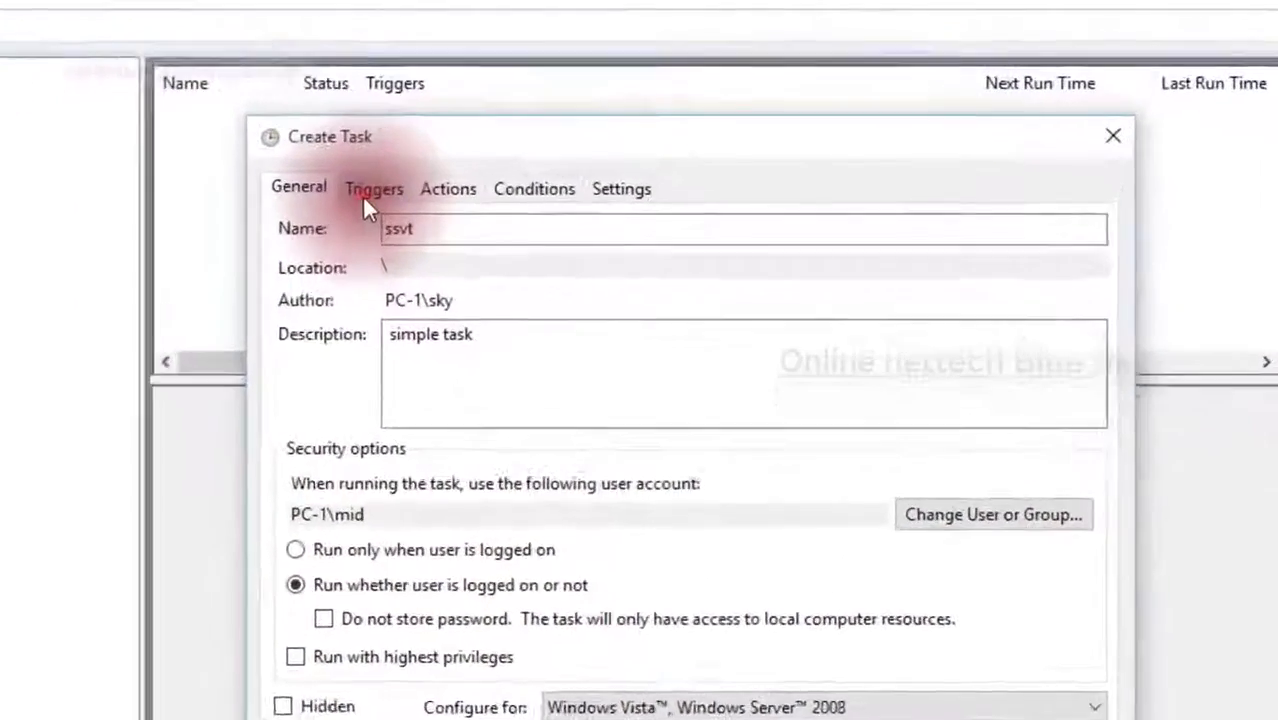
- Start a new trigger for the task that begins on a schedule and runs one time
{"action": "left_click", "coordinate": [422, 66]}
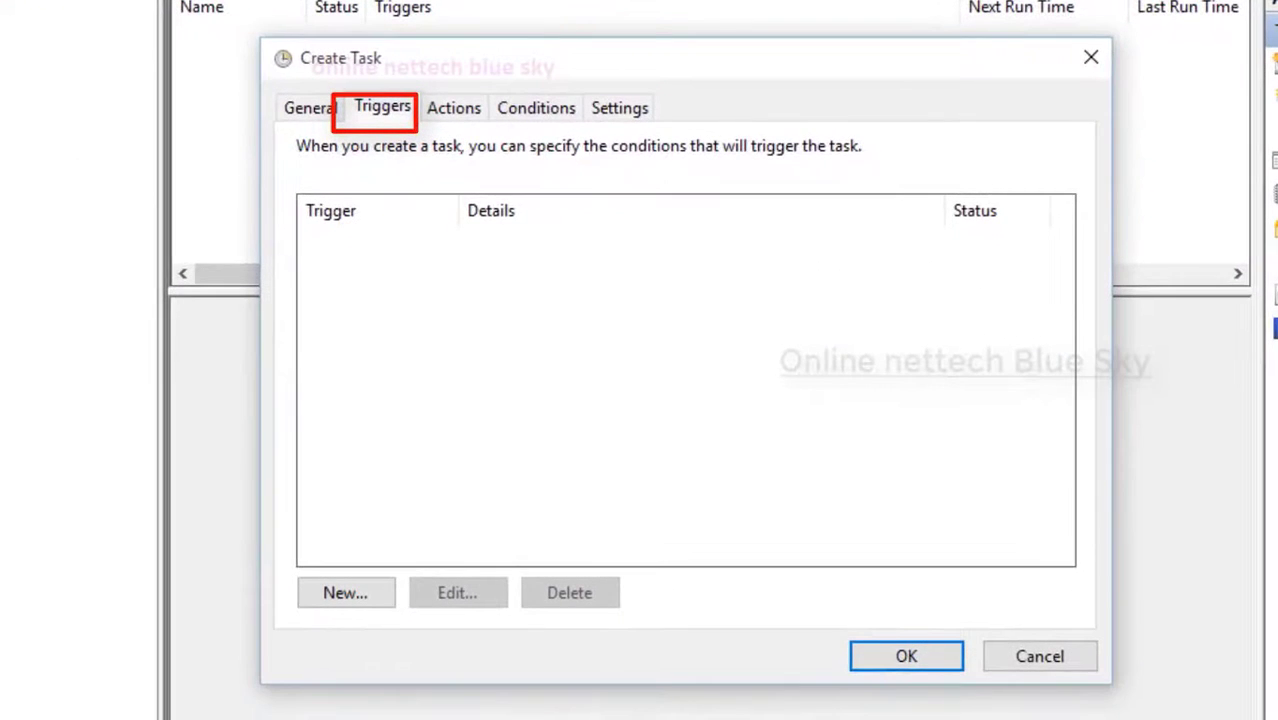
{"action": "left_click", "coordinate": [317, 594]}
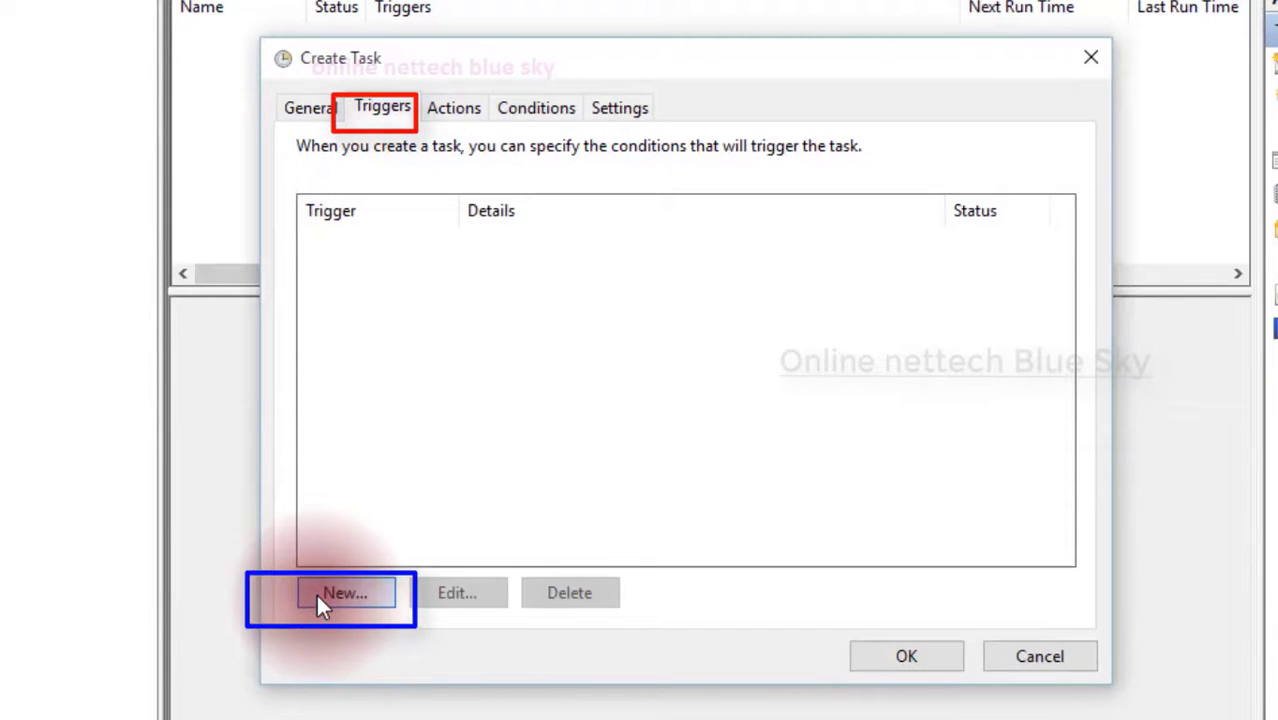
{"action": "left_click", "coordinate": [317, 594]}
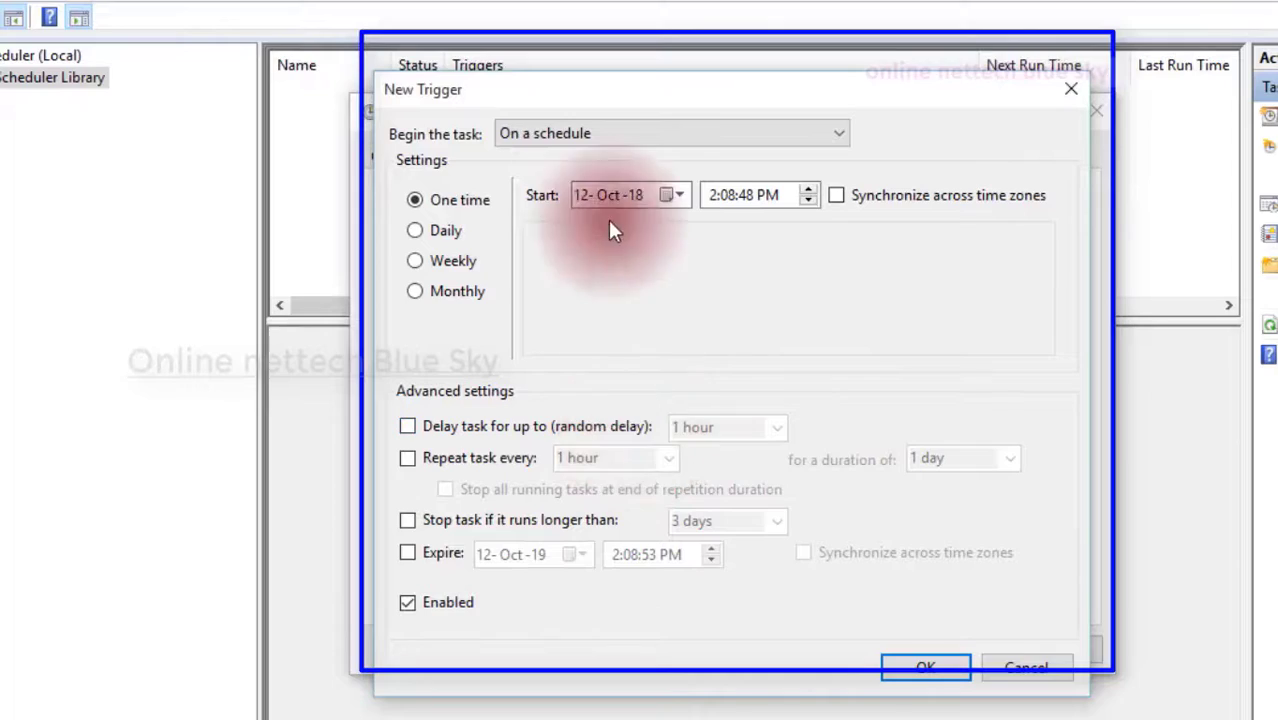
{"action": "left_click", "coordinate": [630, 138]}
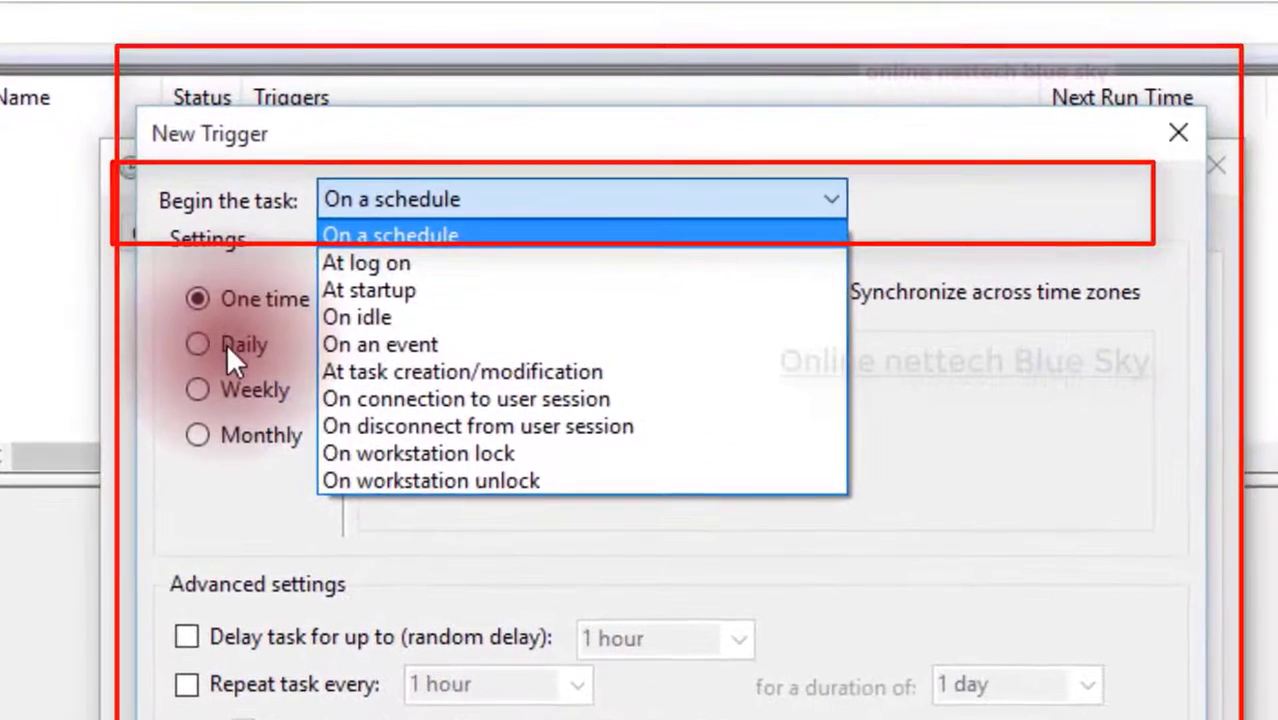
{"action": "left_click", "coordinate": [193, 294]}
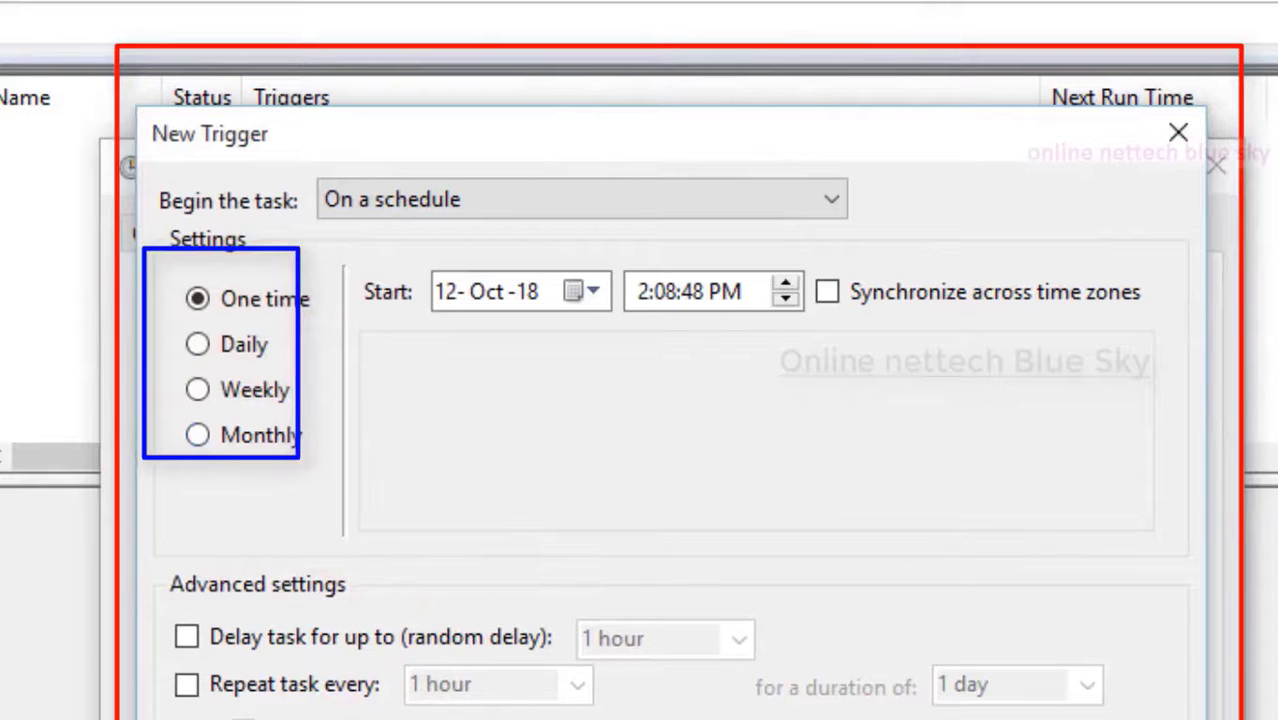
{"action": "left_click", "coordinate": [476, 204]}
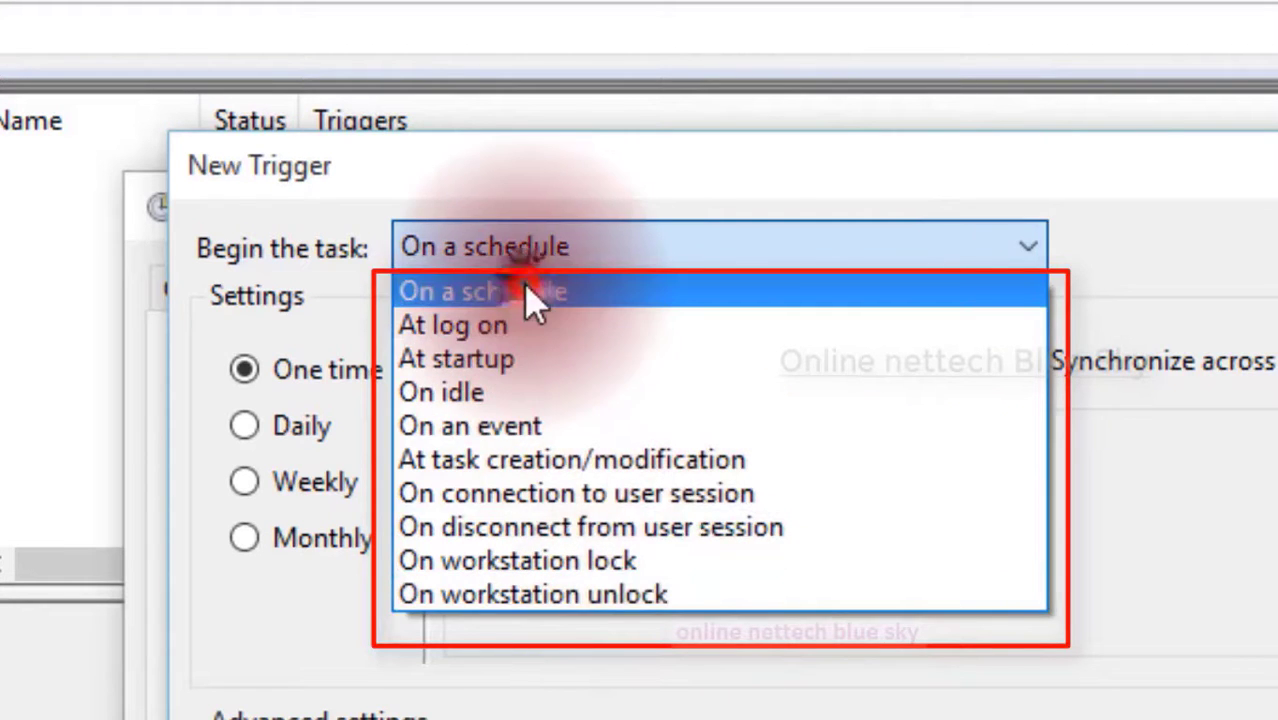
{"action": "left_click", "coordinate": [530, 293]}
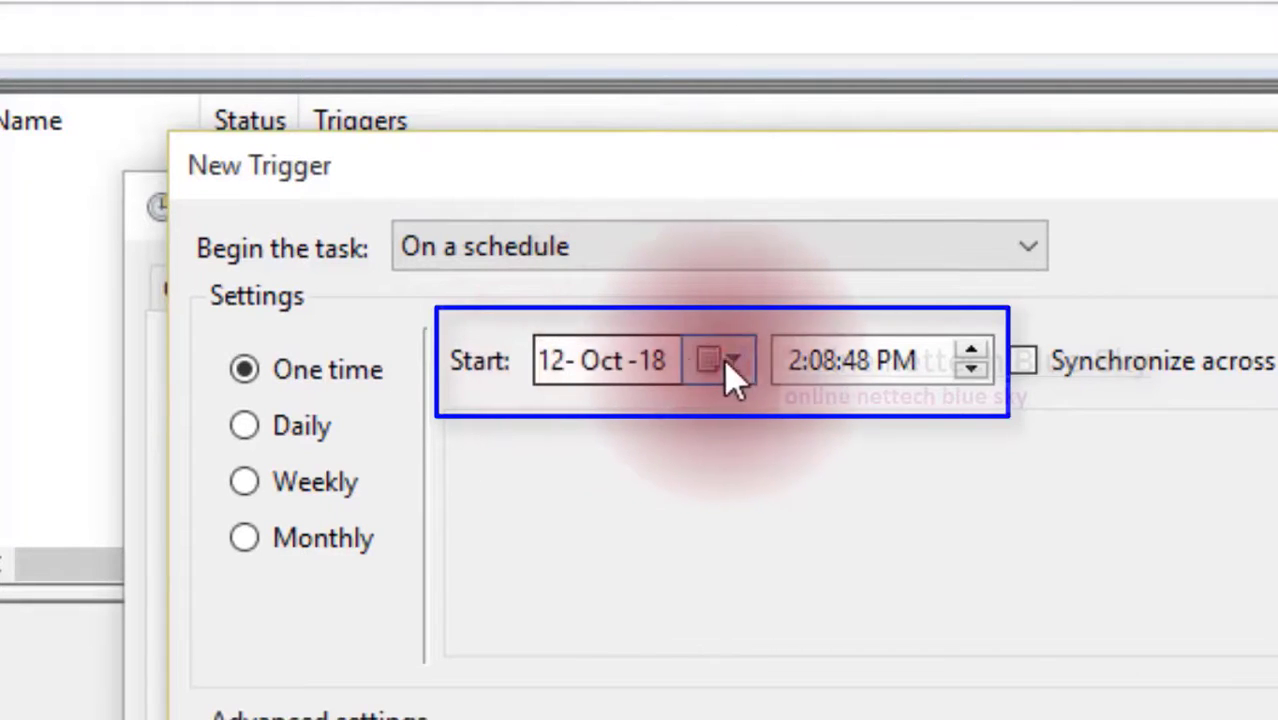
- Set the trigger's start date to 2-Oct-18
{"action": "left_click", "coordinate": [733, 362]}
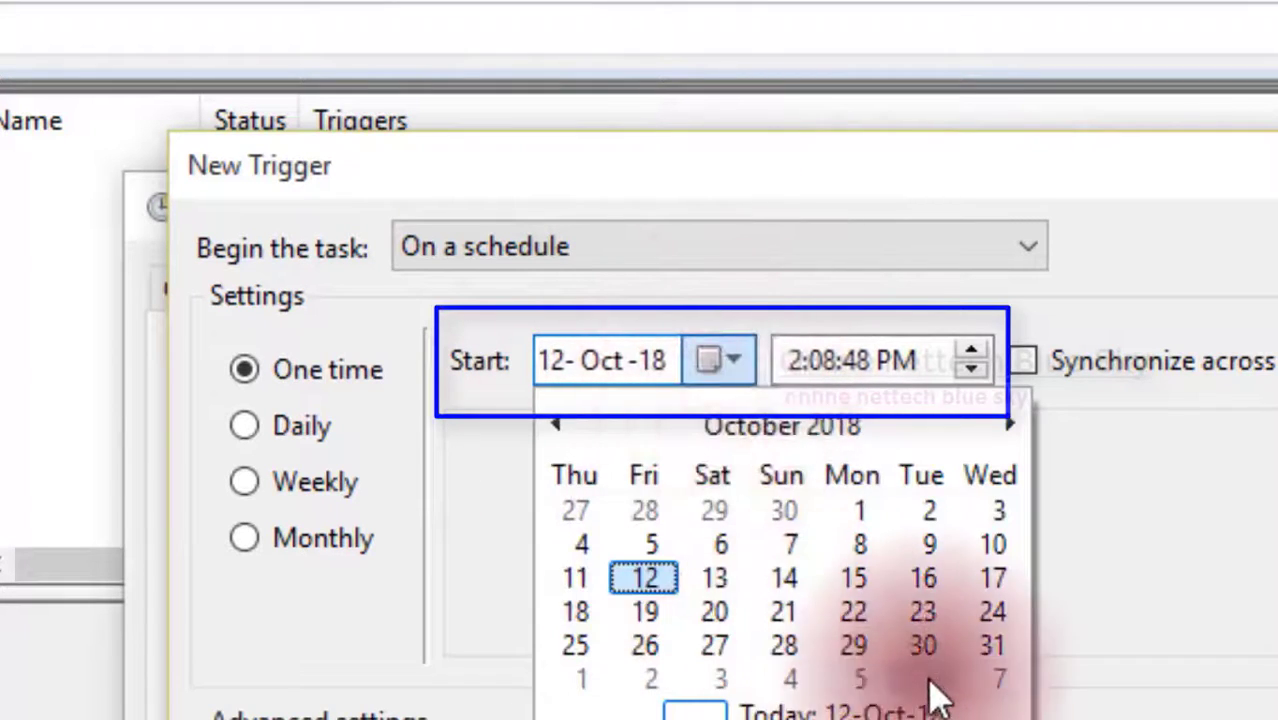
{"action": "left_click", "coordinate": [647, 576]}
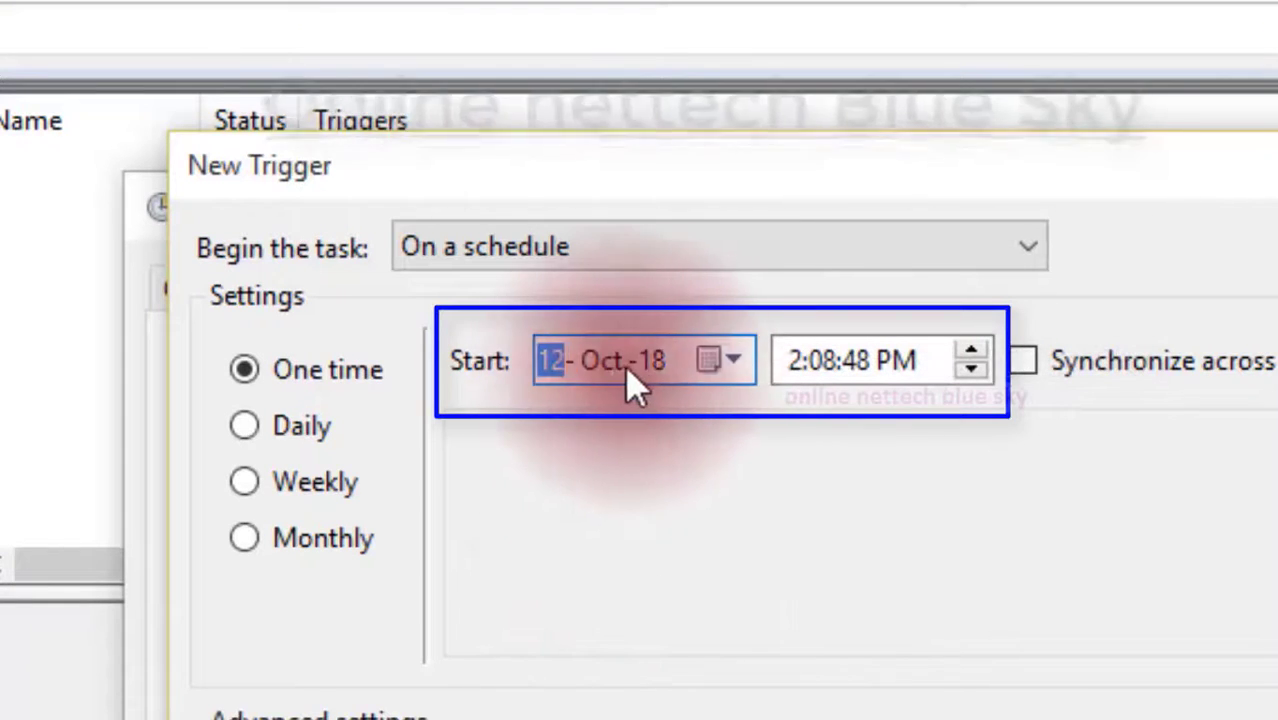
{"action": "type", "text": "2"}
{"action": "left_click", "coordinate": [660, 362]}
{"action": "left_click", "coordinate": [716, 520]}
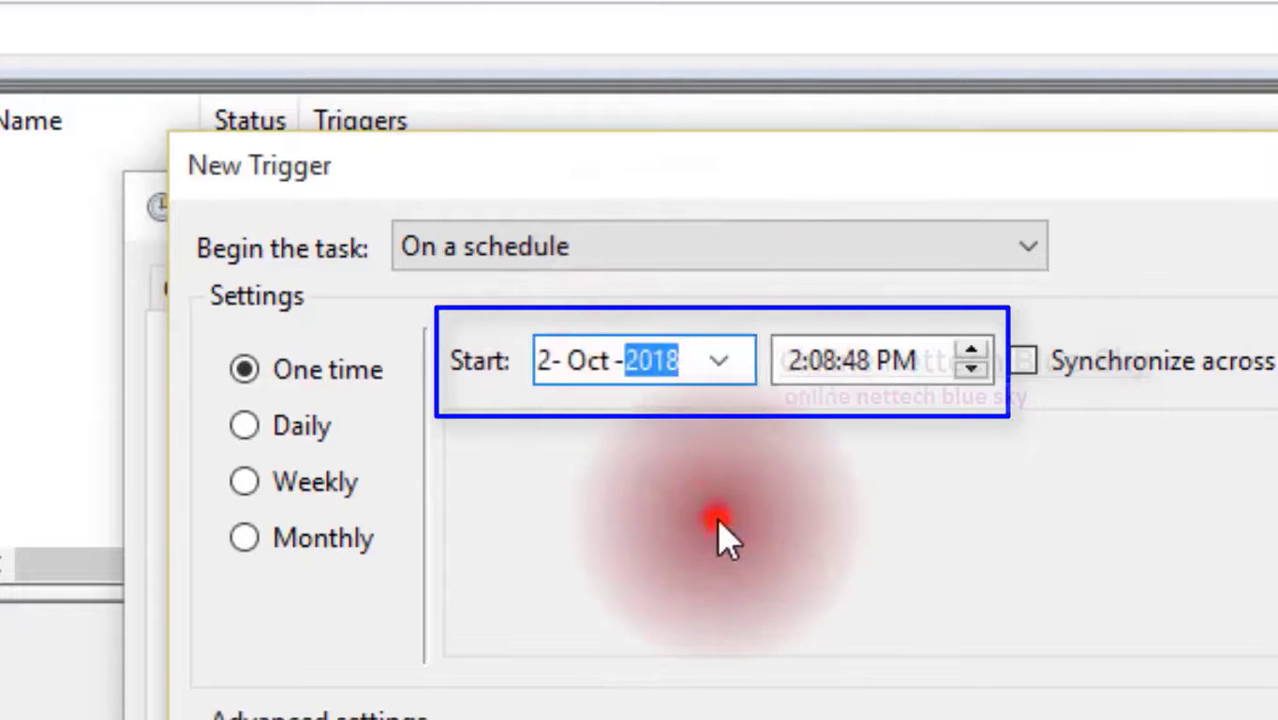
{"action": "left_click", "coordinate": [612, 362]}
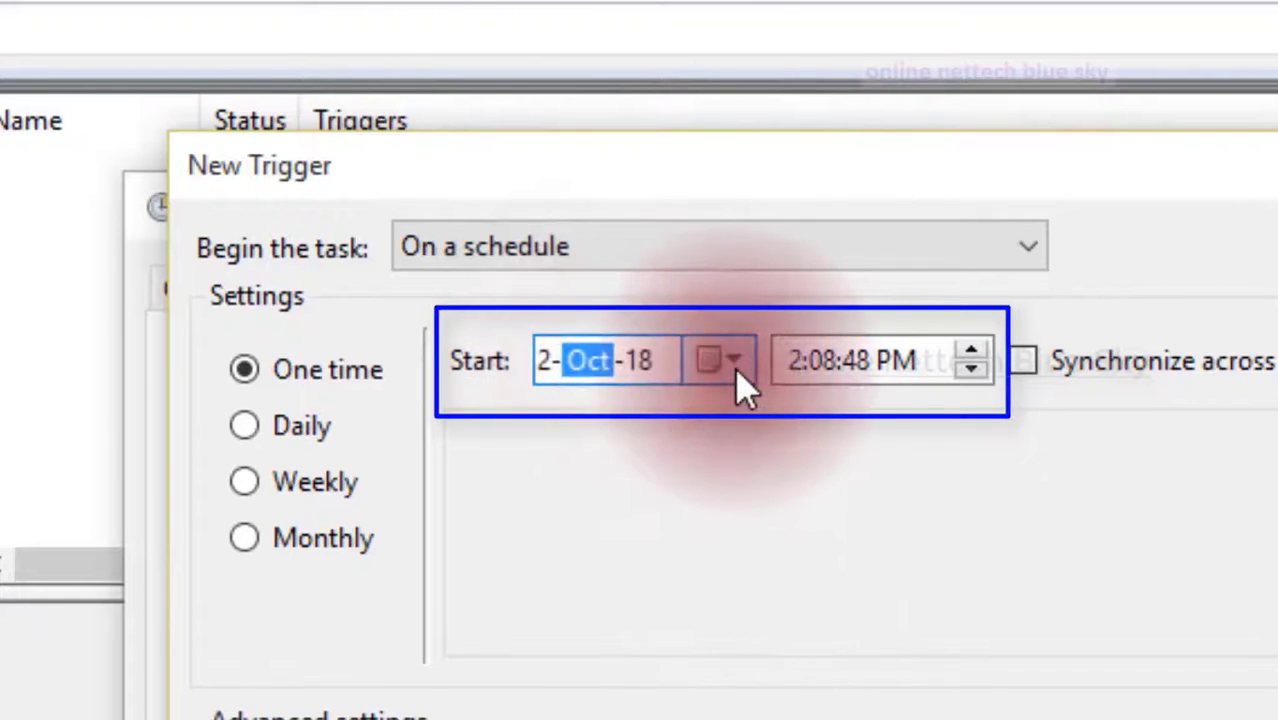
{"action": "left_click", "coordinate": [687, 425]}
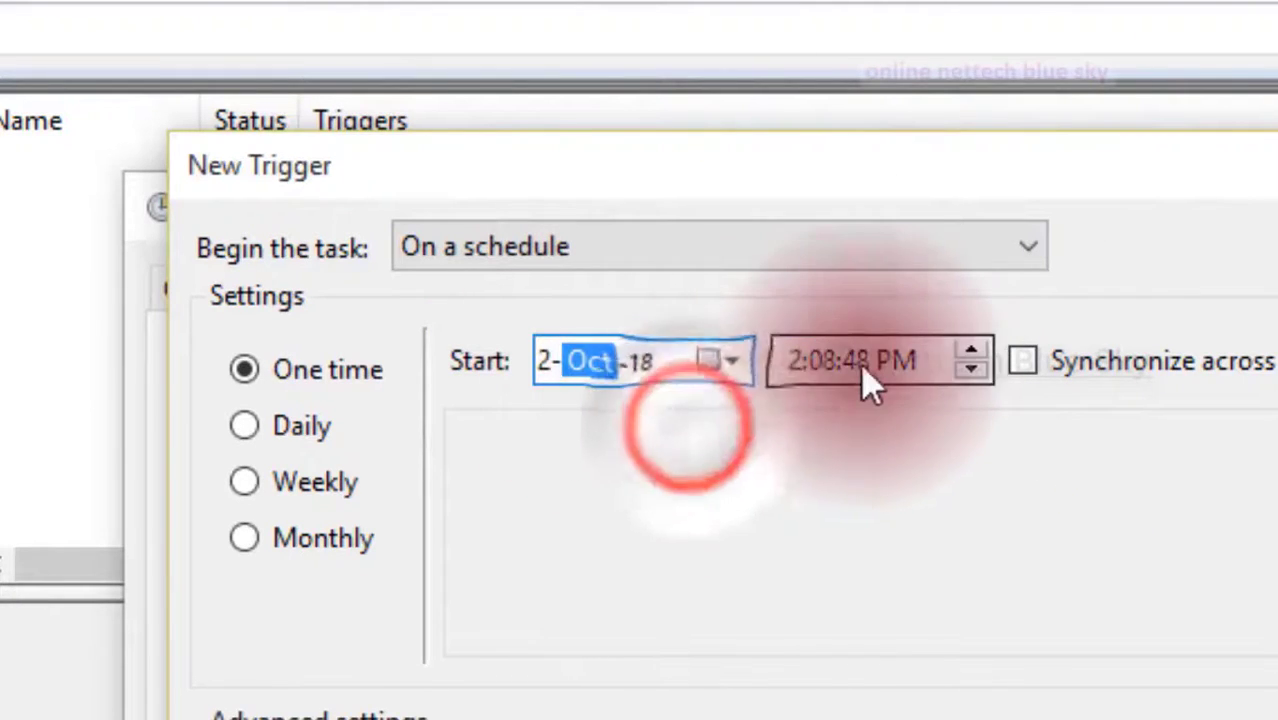
- Examine the trigger's start time and its Daily and Weekly recurrence options, and return the schedule to One time
{"action": "left_click", "coordinate": [897, 370]}
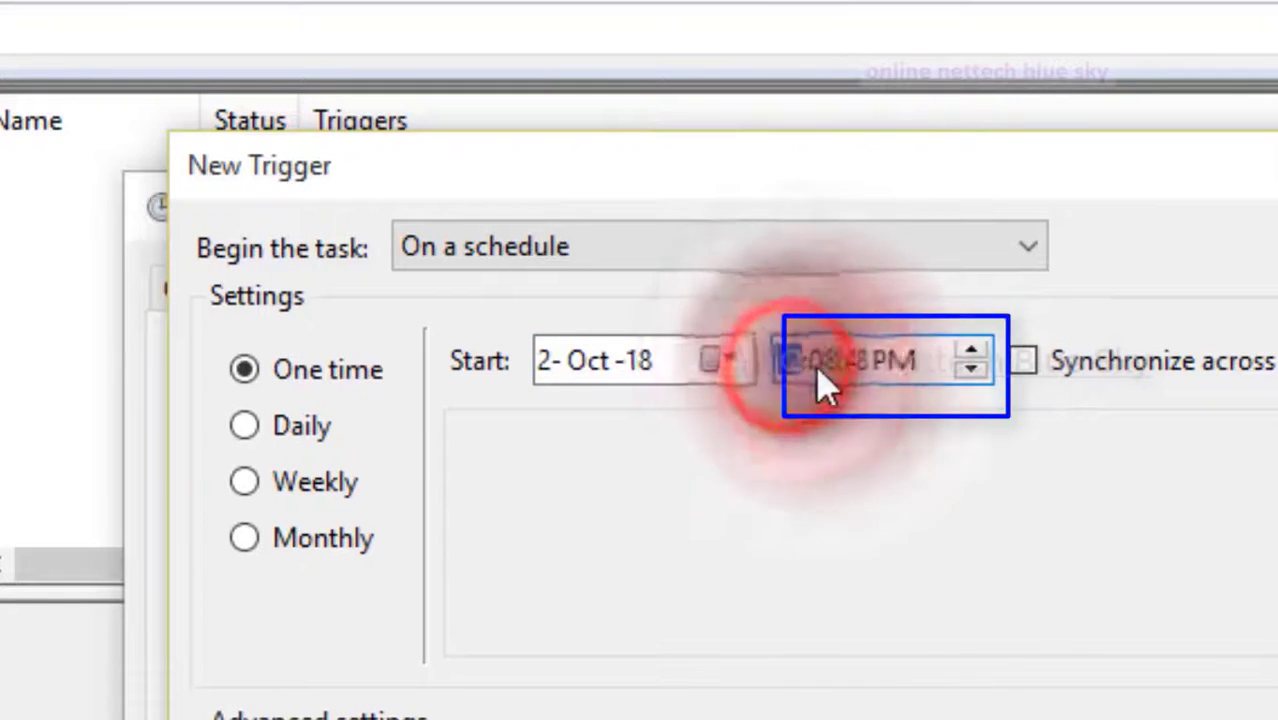
{"action": "left_click", "coordinate": [890, 362]}
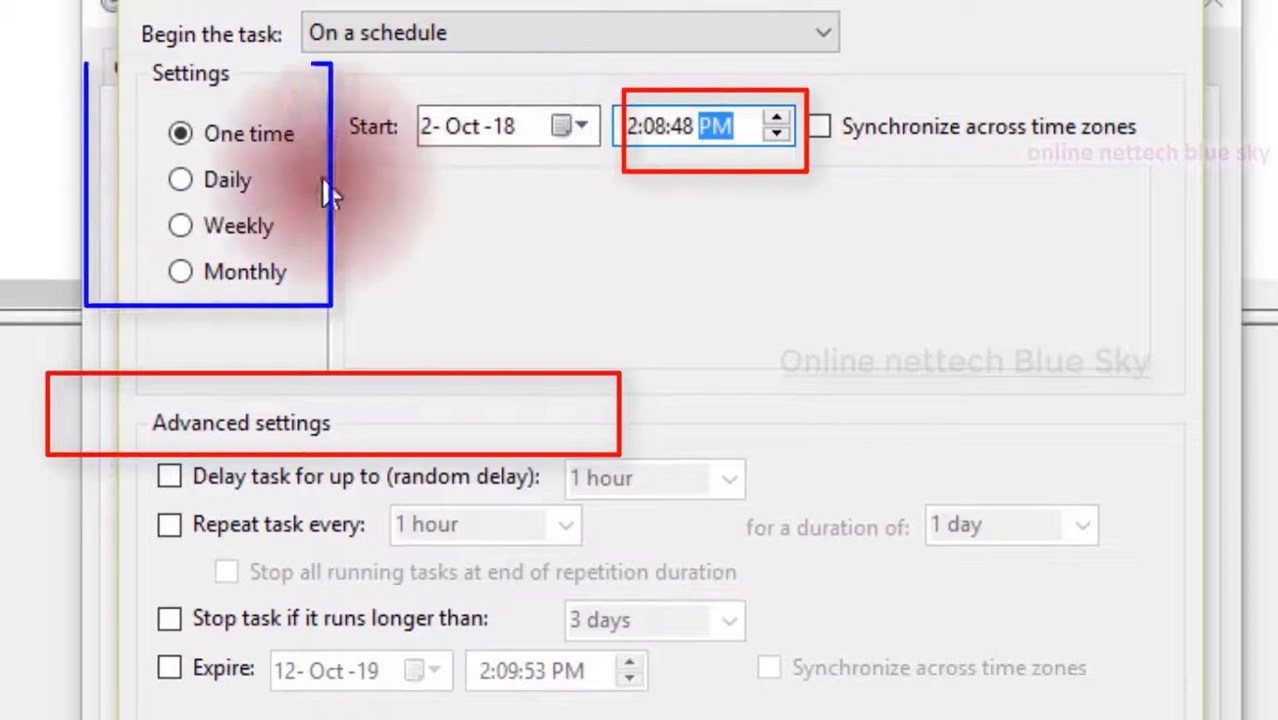
{"action": "left_click", "coordinate": [219, 177]}
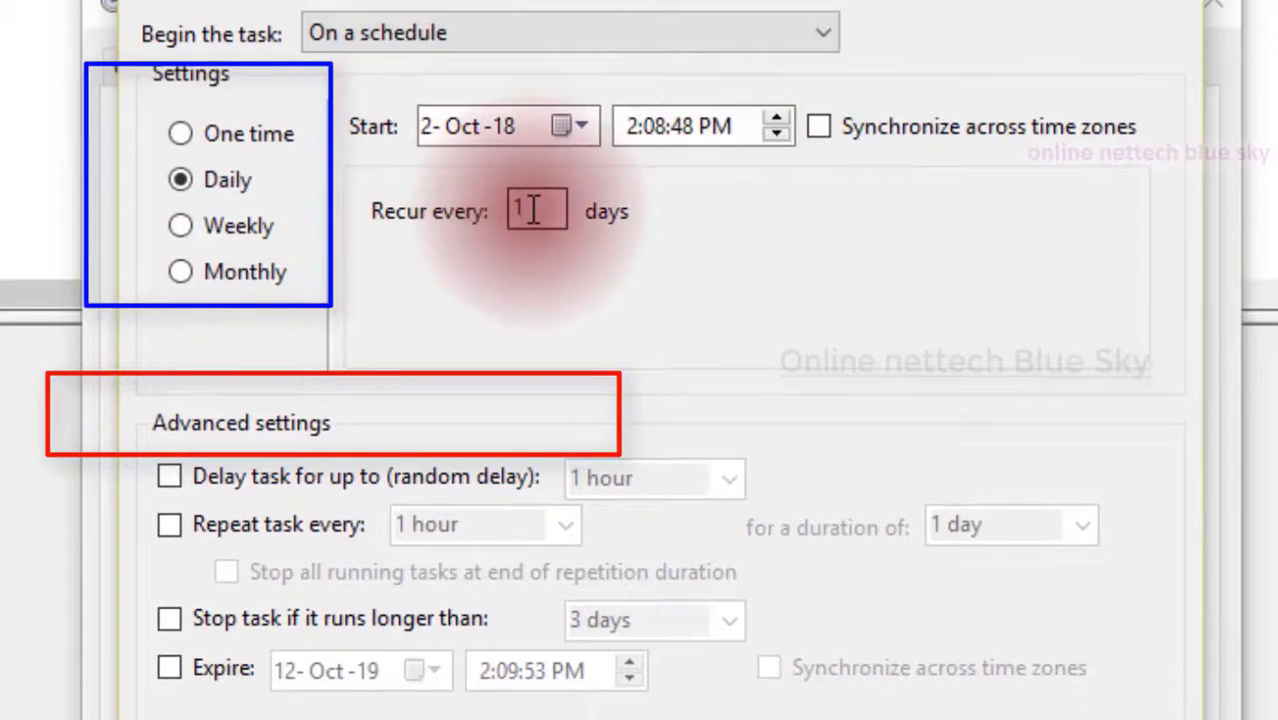
{"action": "double_click", "coordinate": [535, 210]}
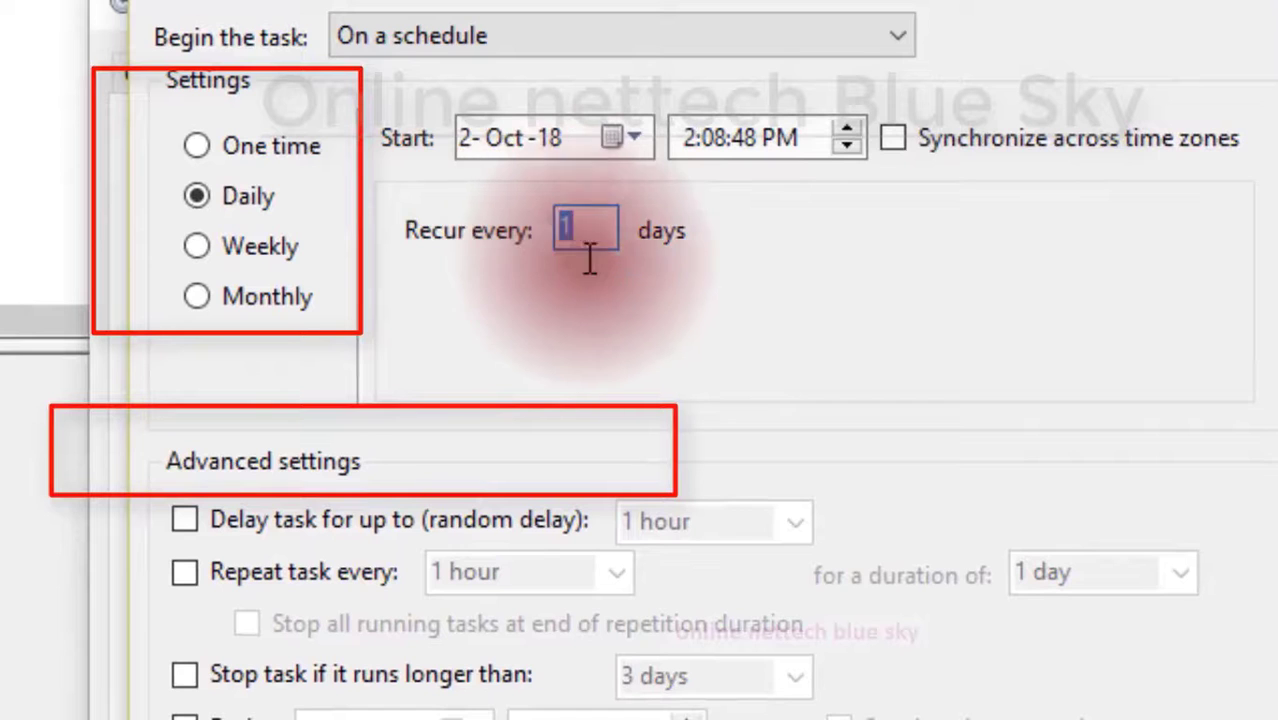
{"action": "left_click", "coordinate": [586, 303]}
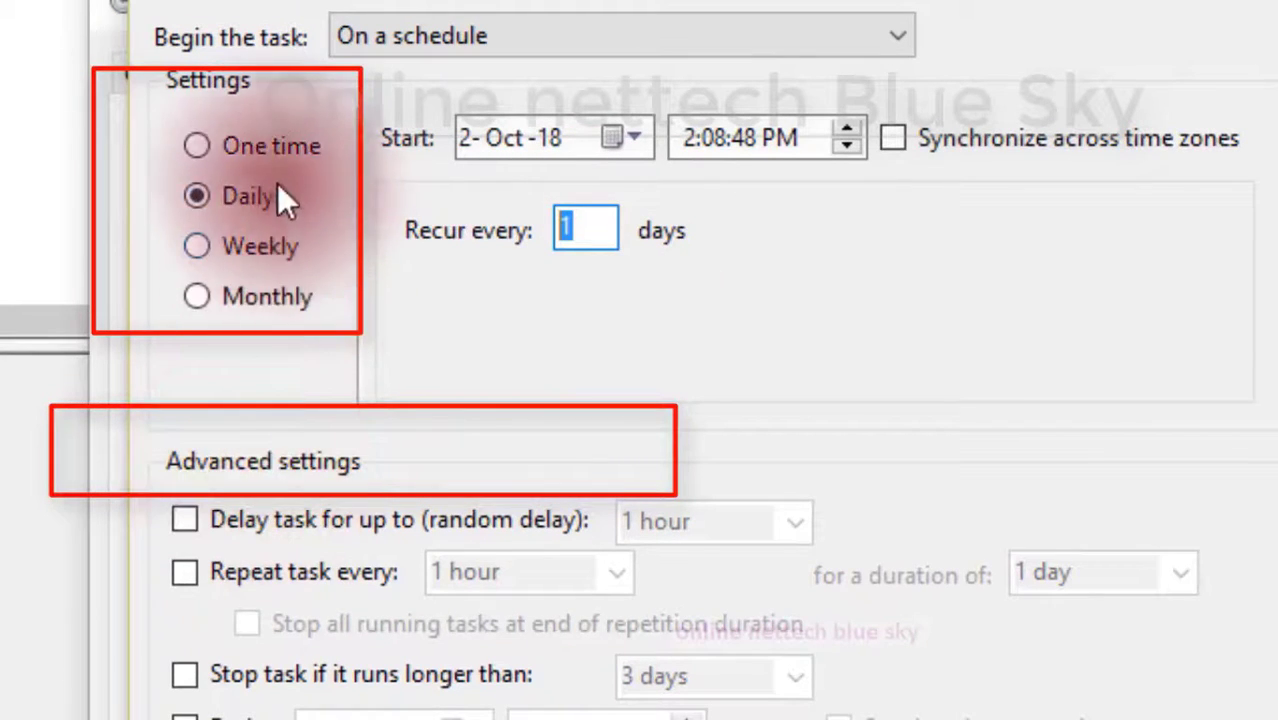
{"action": "left_click", "coordinate": [237, 255]}
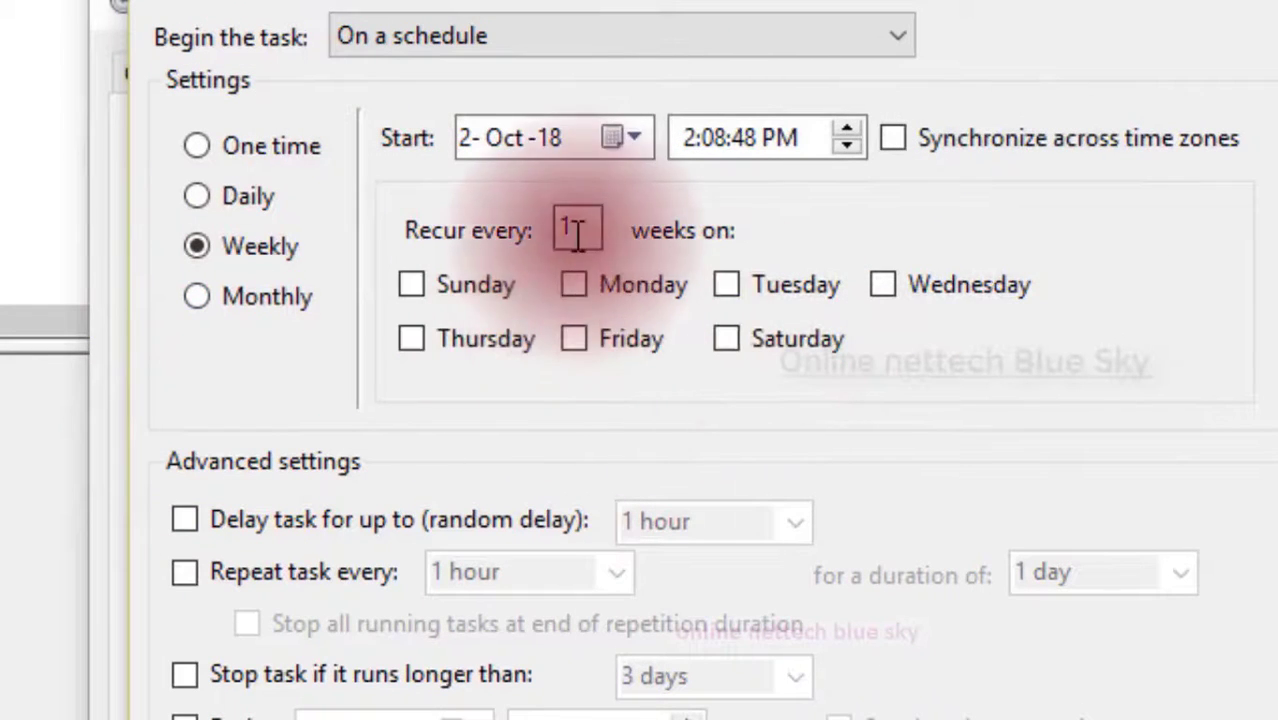
{"action": "left_click", "coordinate": [211, 155]}
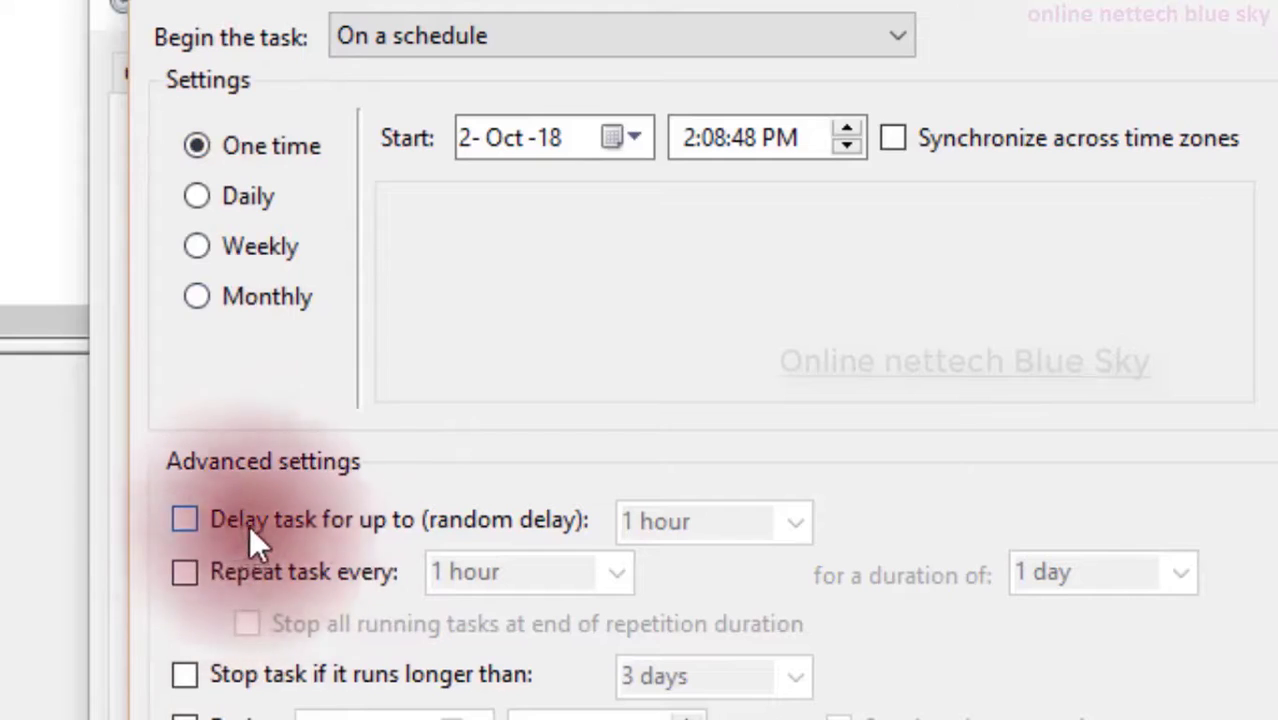
- Try the random delay and the hourly repetition with a Daily schedule, switching both off and returning to One time
{"action": "left_click", "coordinate": [190, 521]}
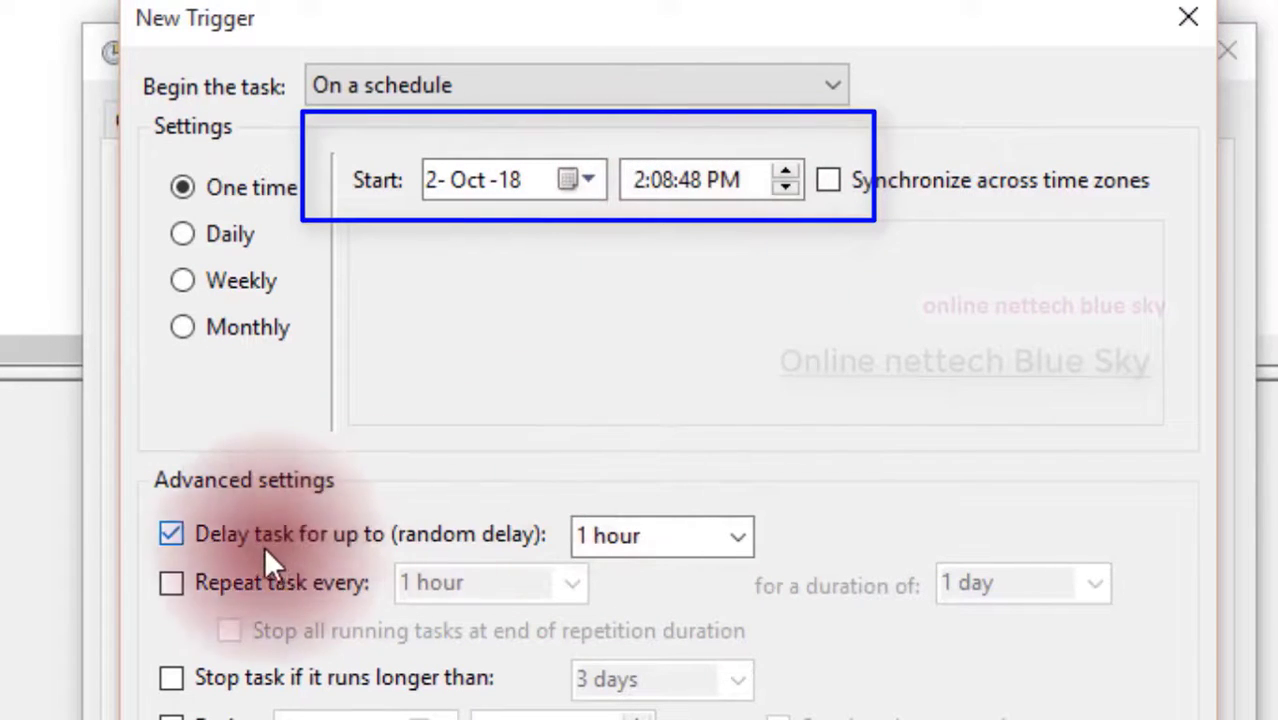
{"action": "left_click", "coordinate": [238, 542]}
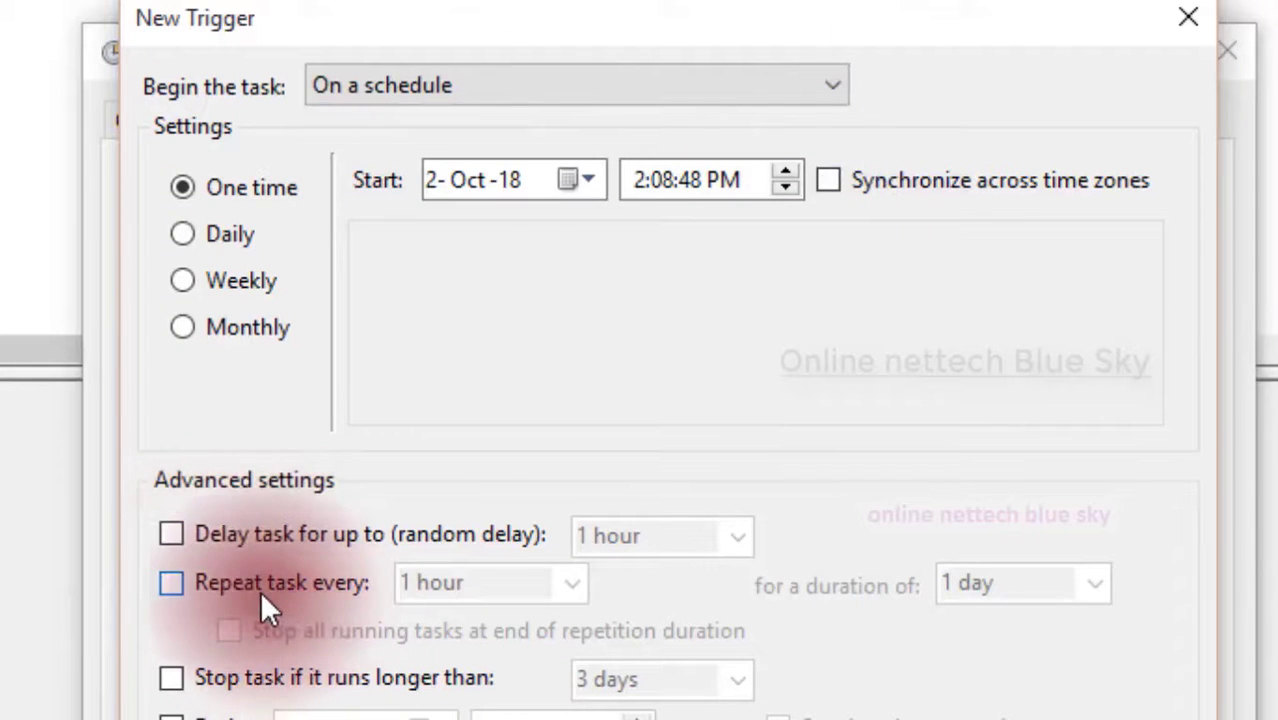
{"action": "left_click", "coordinate": [258, 588]}
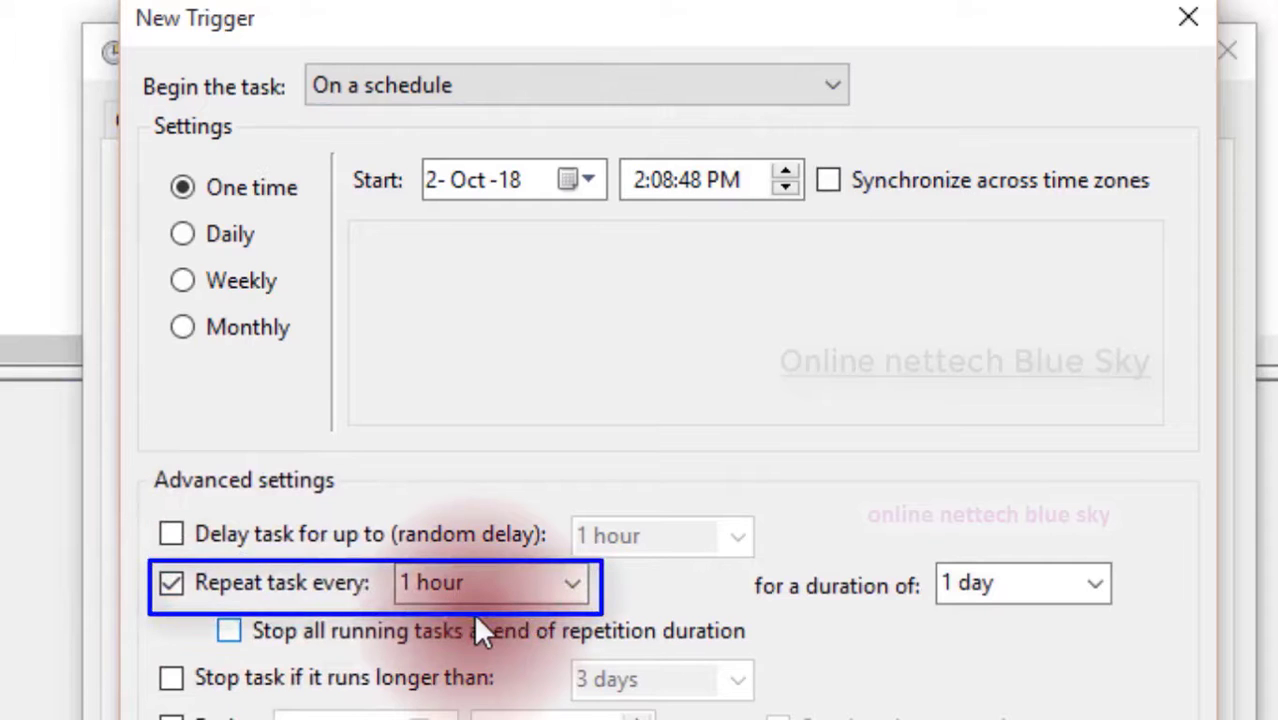
{"action": "left_click", "coordinate": [210, 230]}
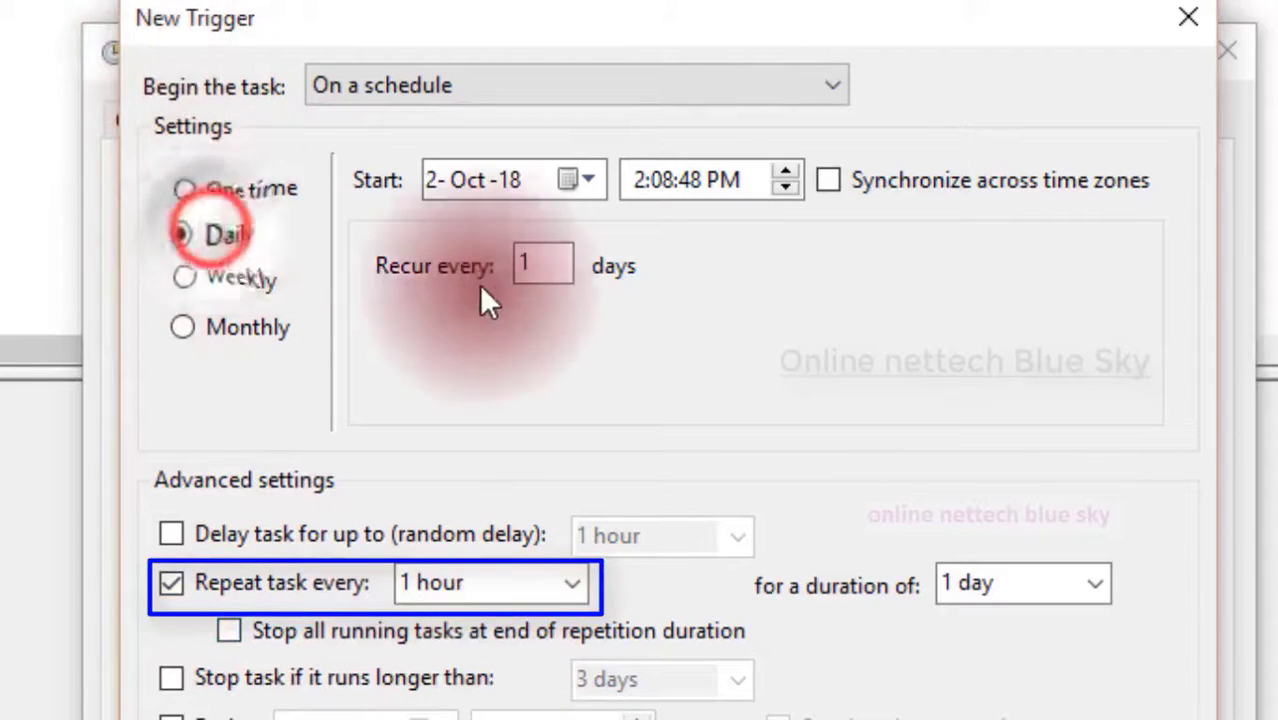
{"action": "left_click", "coordinate": [538, 268]}
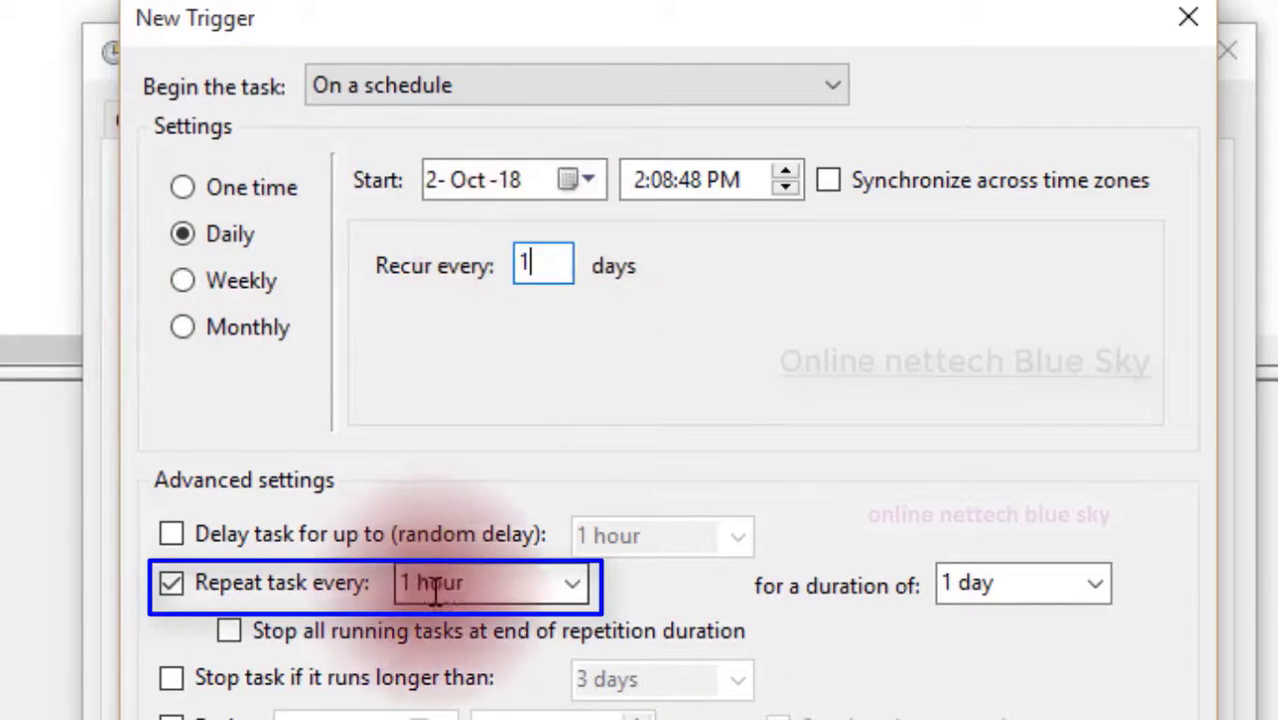
{"action": "double_click", "coordinate": [540, 265]}
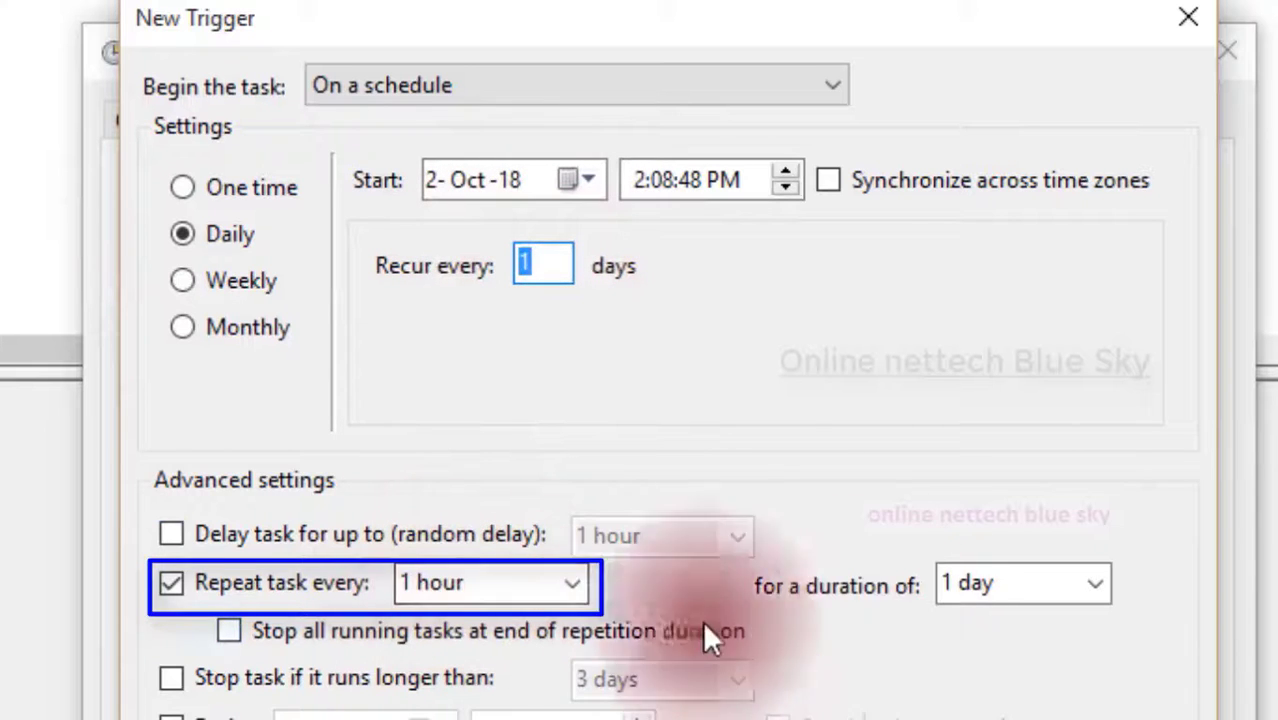
{"action": "left_click", "coordinate": [237, 587]}
{"action": "left_click", "coordinate": [200, 187]}
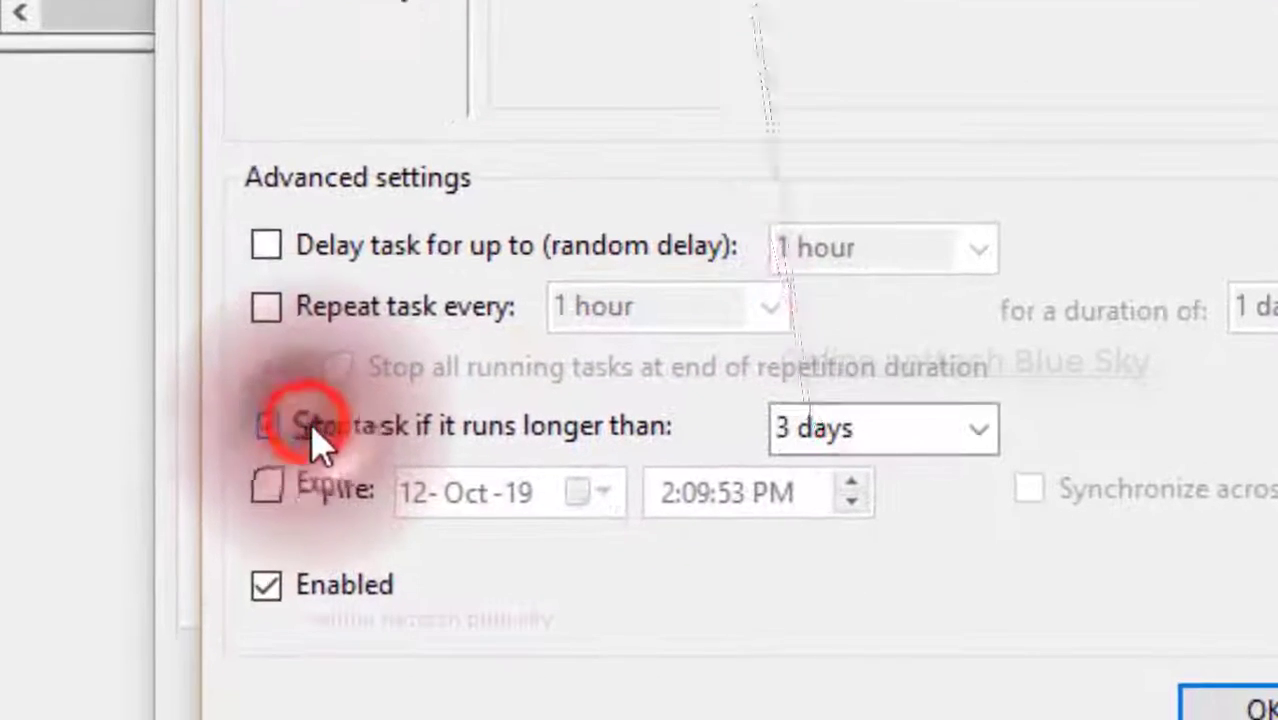
- Try the options to stop the task if it runs longer than 3 days and to expire it, switching both off again
{"action": "left_click", "coordinate": [210, 670]}
{"action": "left_click", "coordinate": [890, 437]}
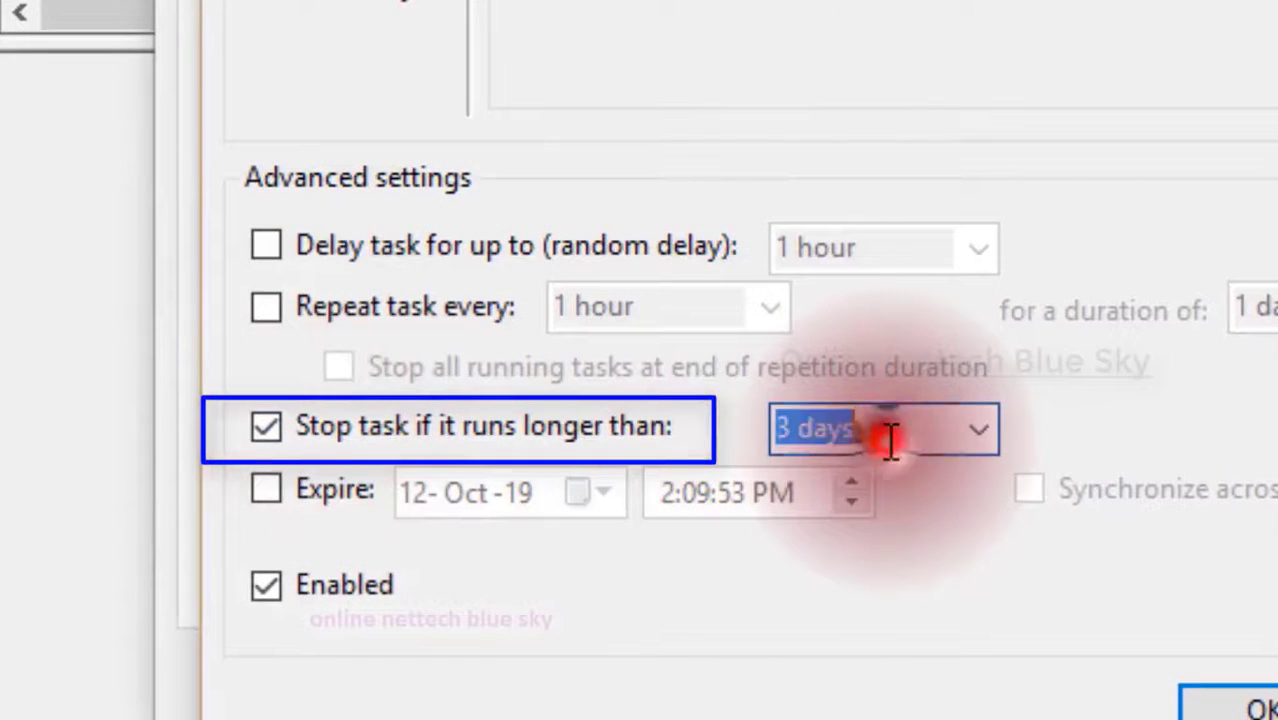
{"action": "left_click", "coordinate": [980, 432]}
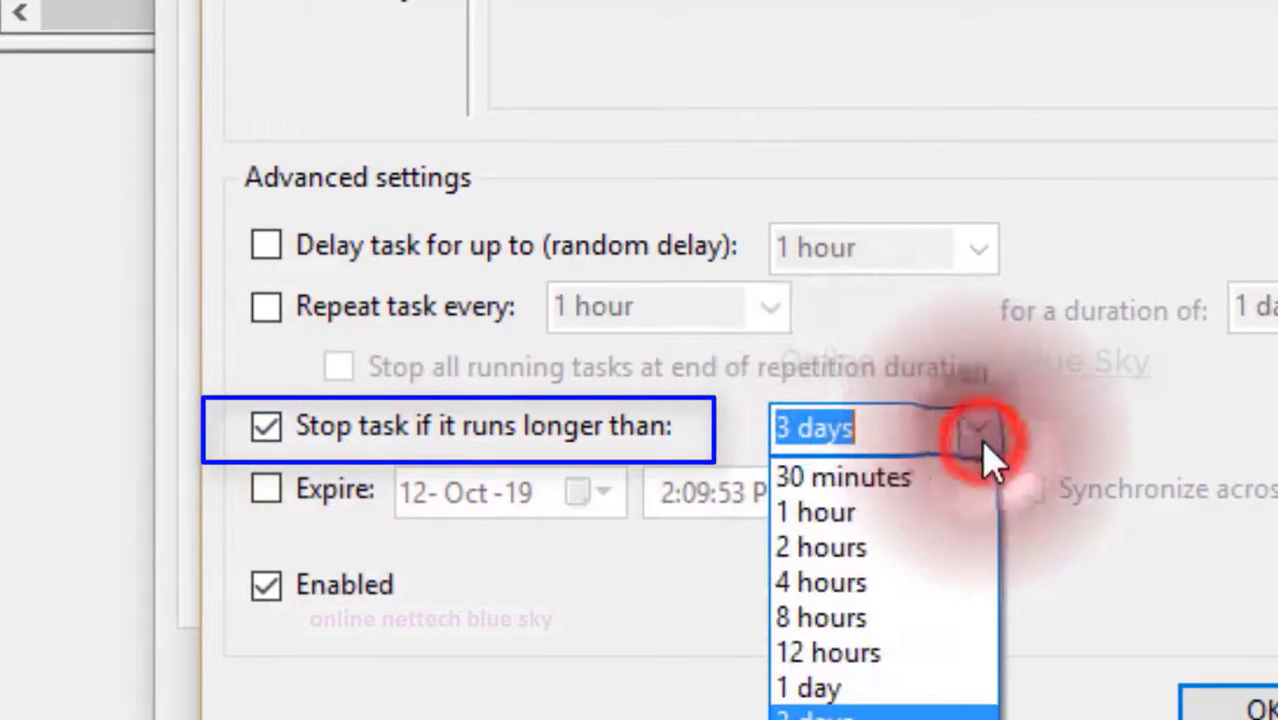
{"action": "left_click", "coordinate": [980, 432]}
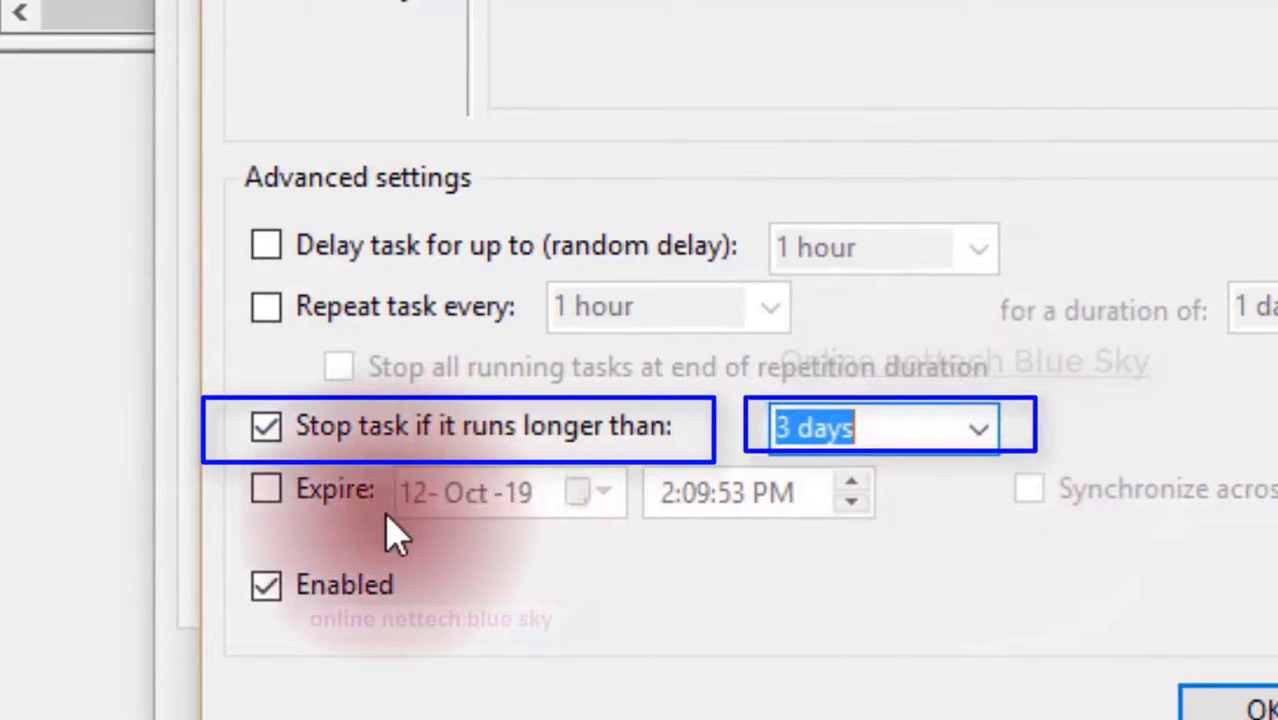
{"action": "left_click", "coordinate": [323, 505]}
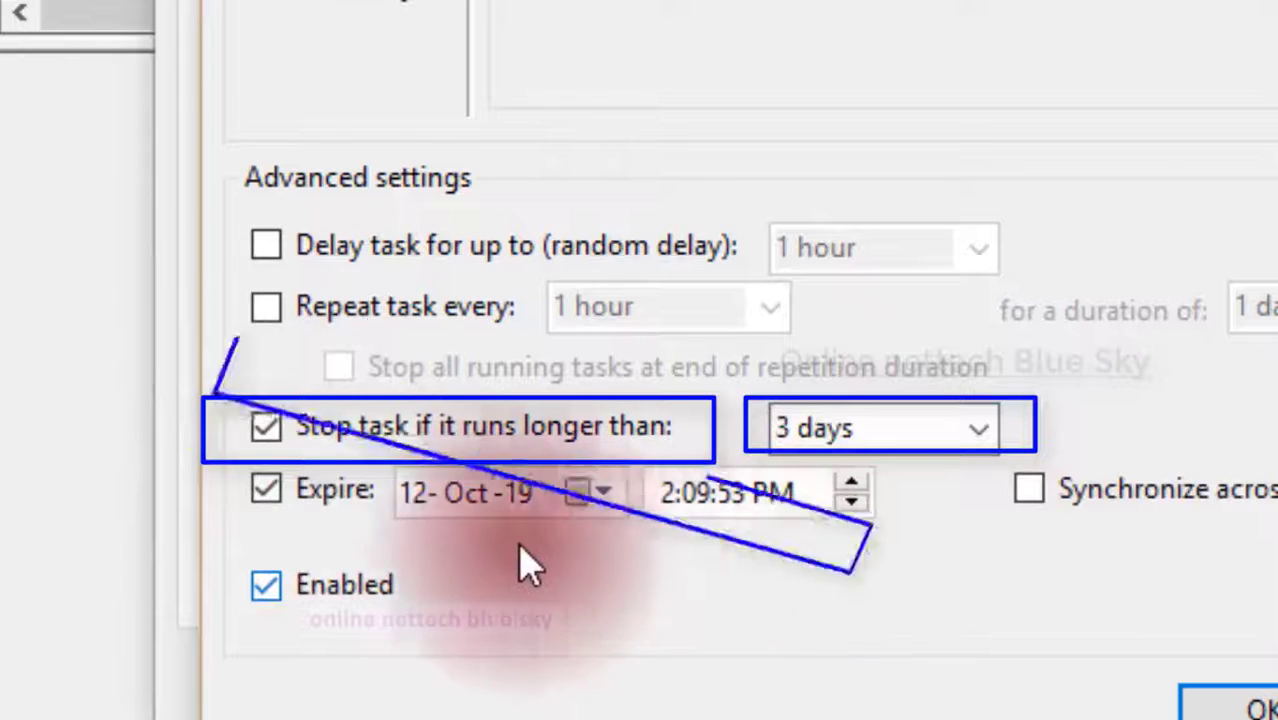
{"action": "left_click", "coordinate": [590, 494]}
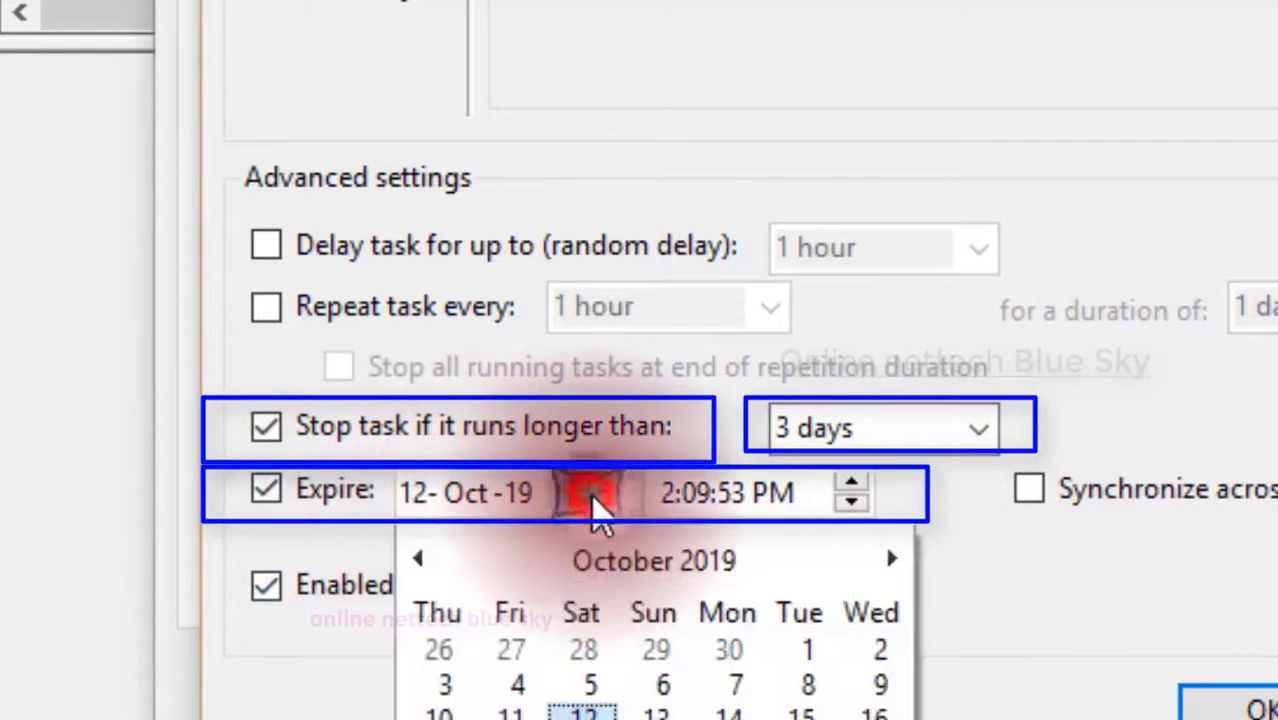
{"action": "left_click", "coordinate": [590, 494]}
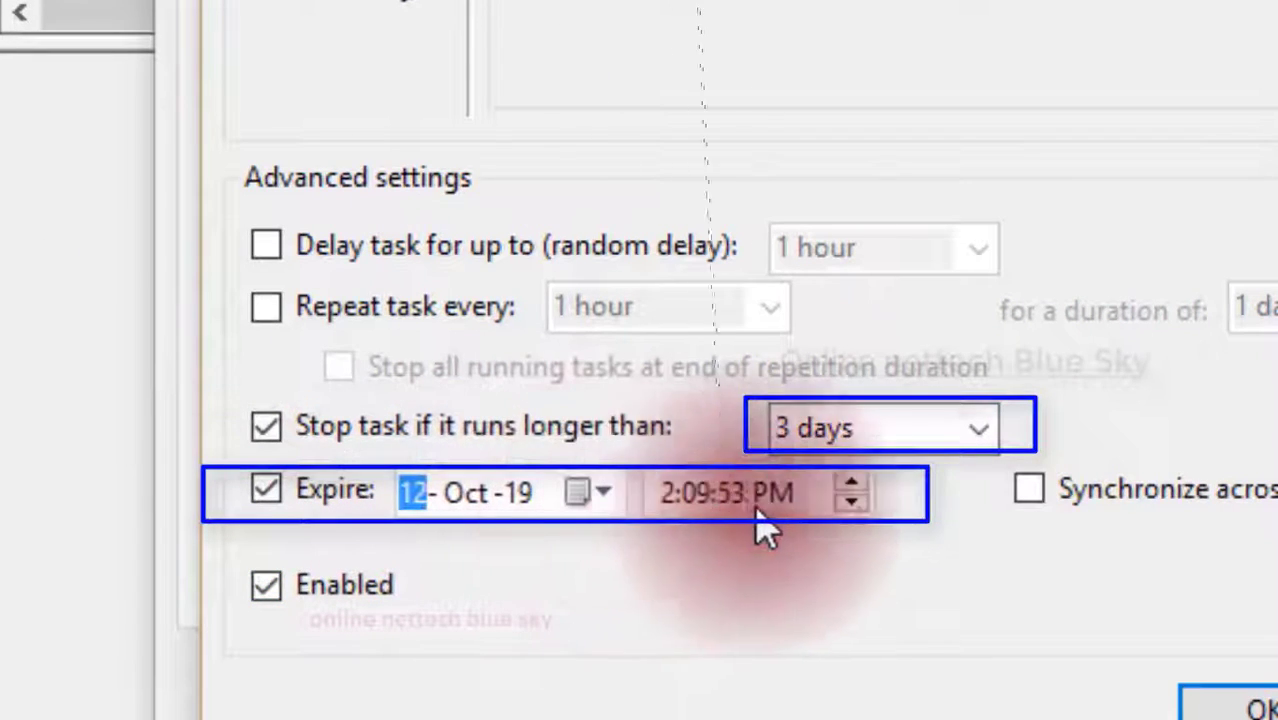
{"action": "left_click", "coordinate": [272, 505]}
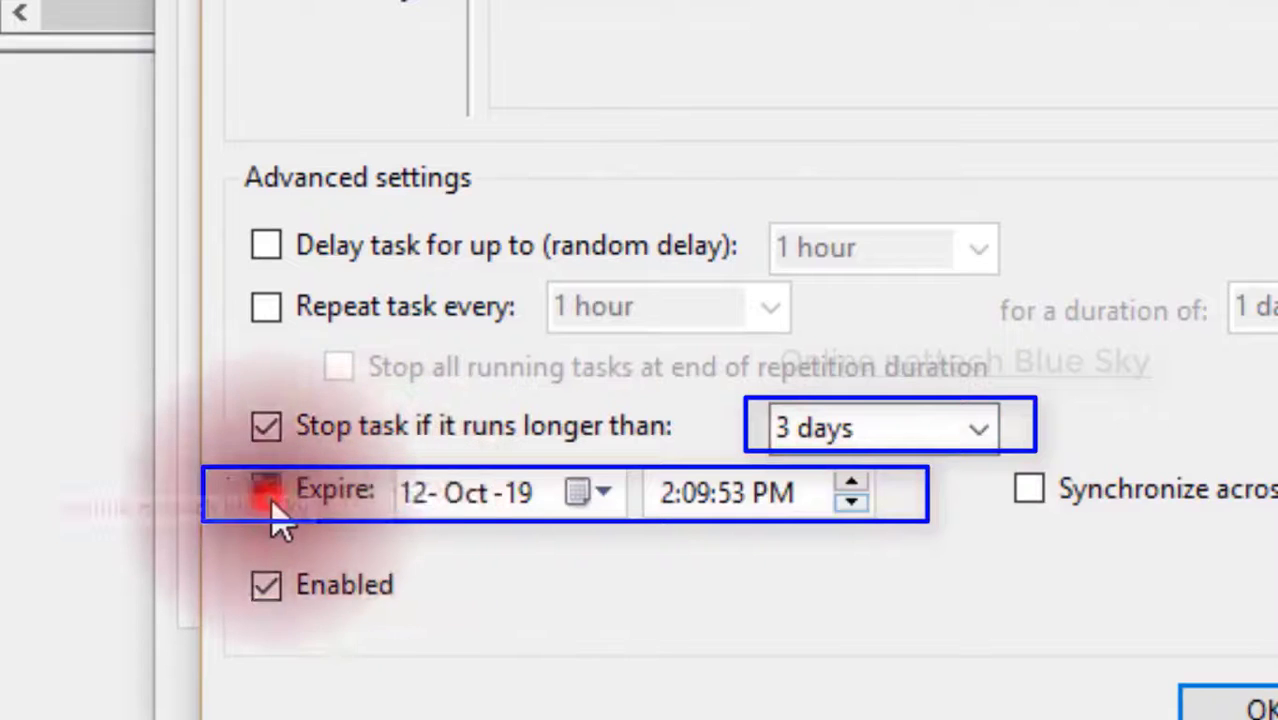
{"action": "left_click", "coordinate": [270, 428]}
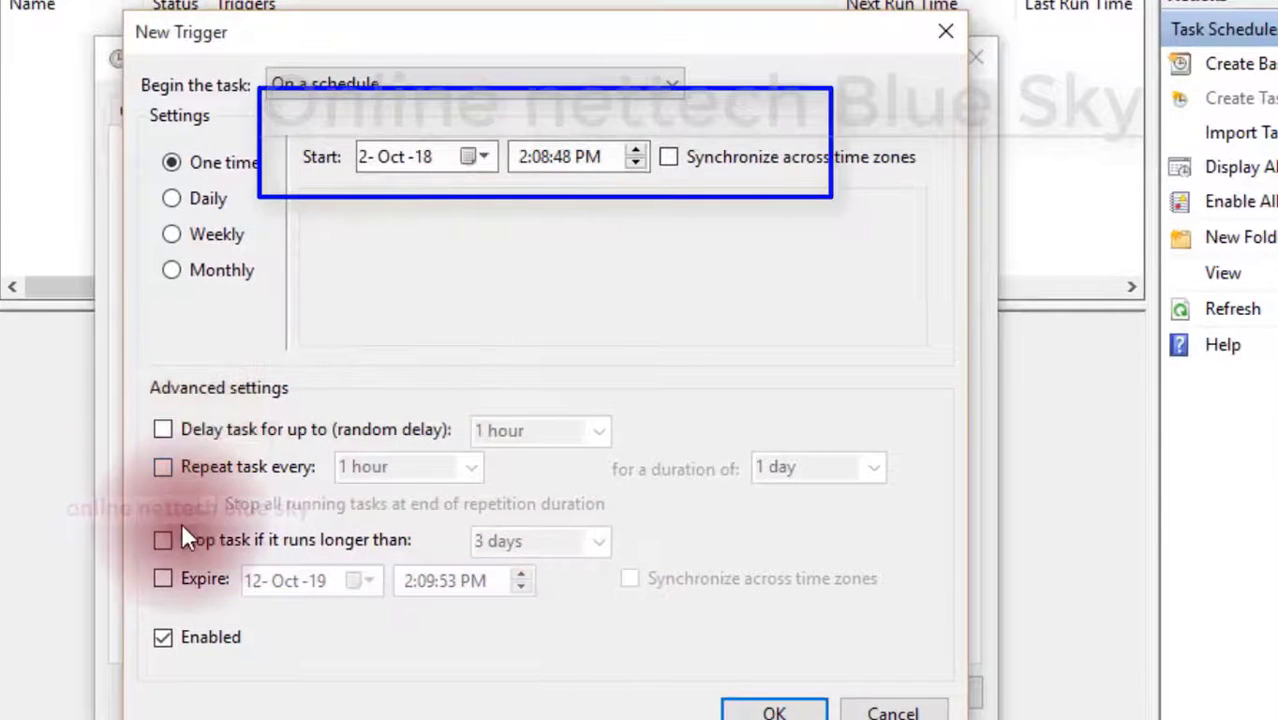
- Set the one-time trigger to repeat every 1 hour for a duration of 1 hour and save it
{"action": "left_click", "coordinate": [162, 466]}
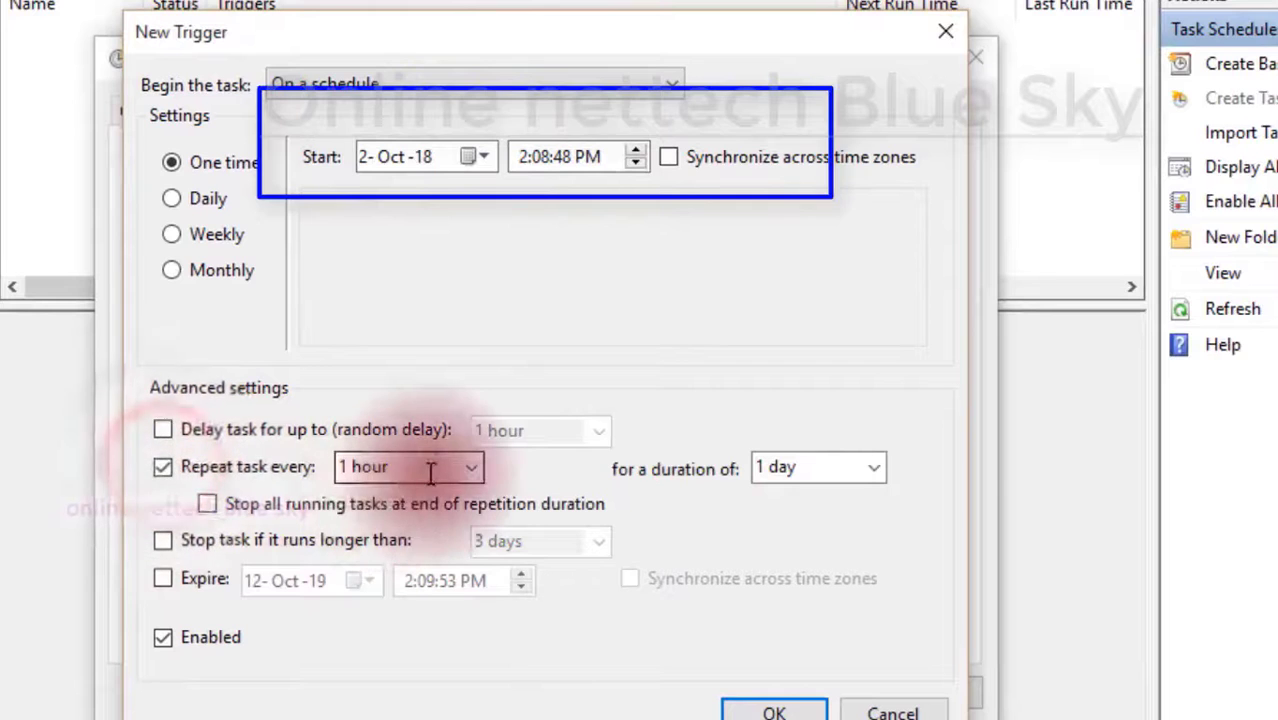
{"action": "left_click", "coordinate": [430, 470]}
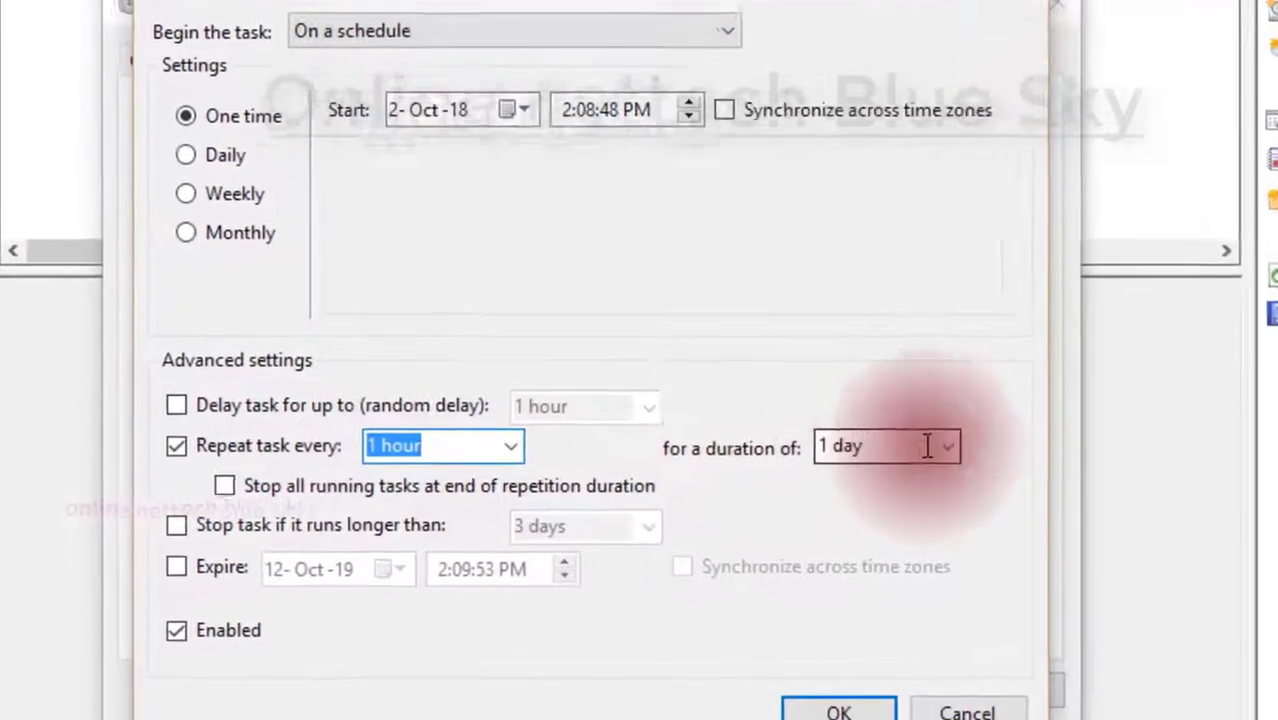
{"action": "left_click", "coordinate": [927, 447]}
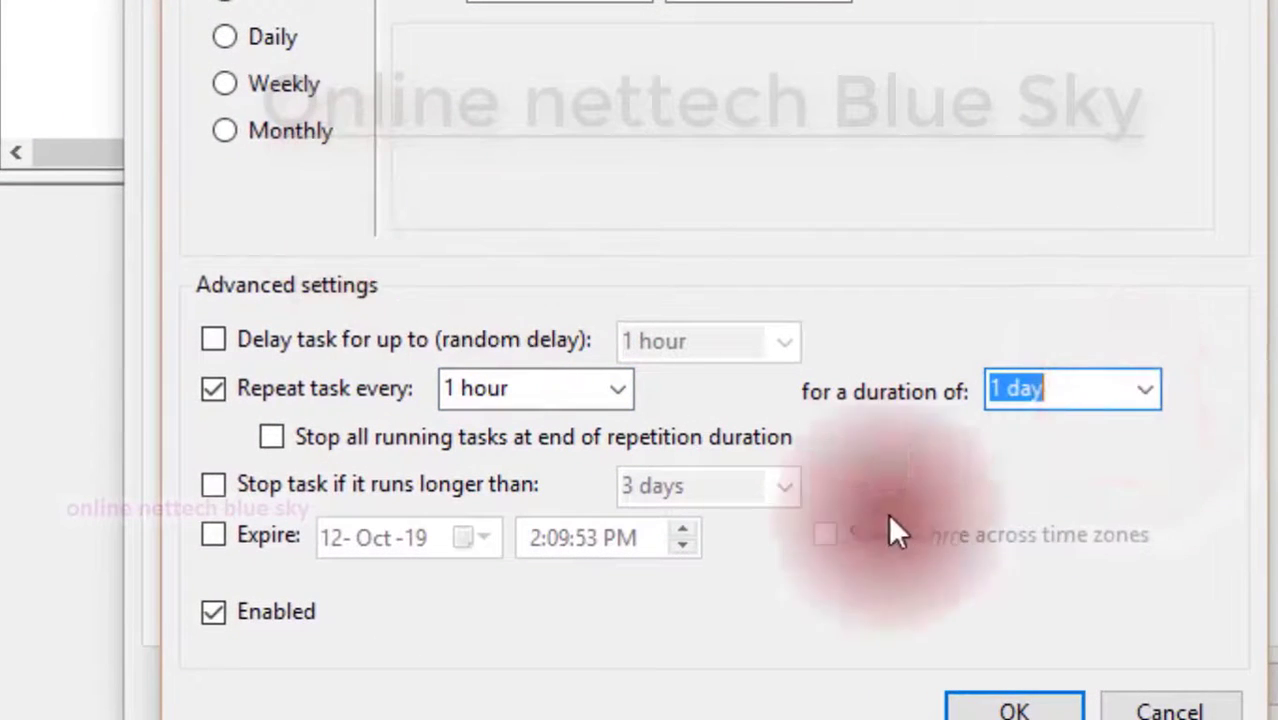
{"action": "left_click", "coordinate": [1144, 393]}
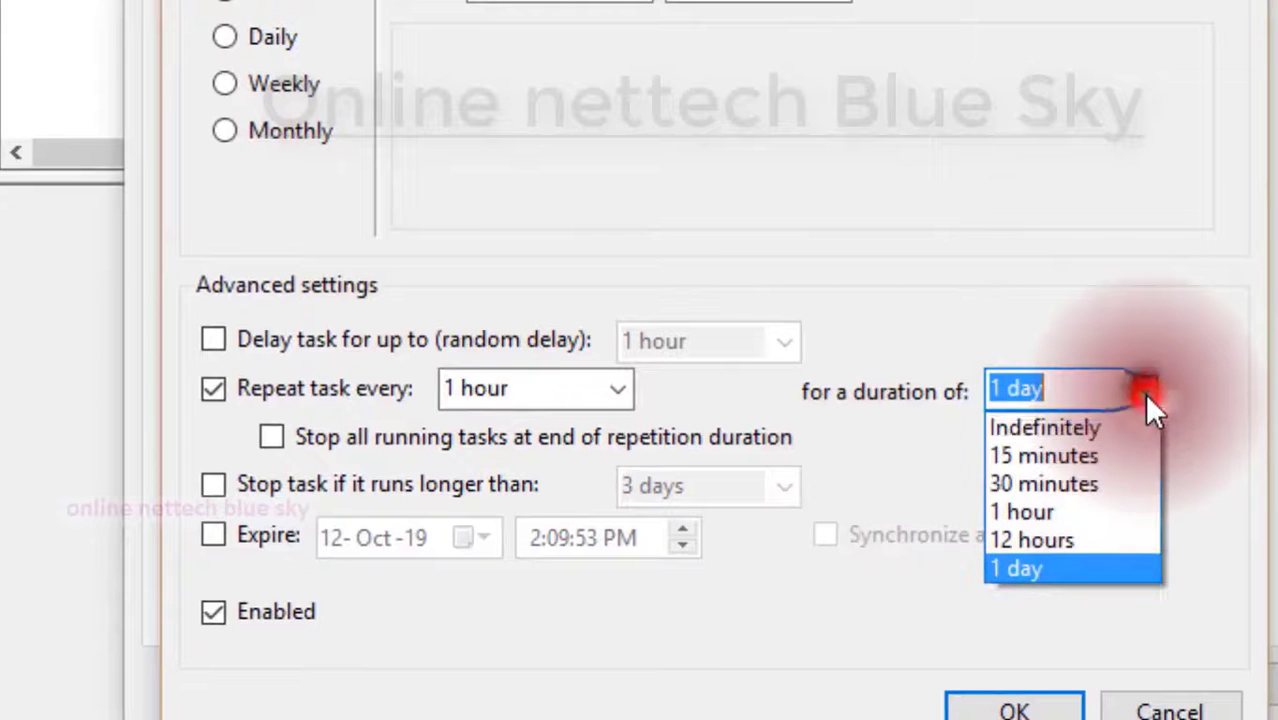
{"action": "left_click", "coordinate": [1144, 393]}
{"action": "left_click", "coordinate": [1144, 393]}
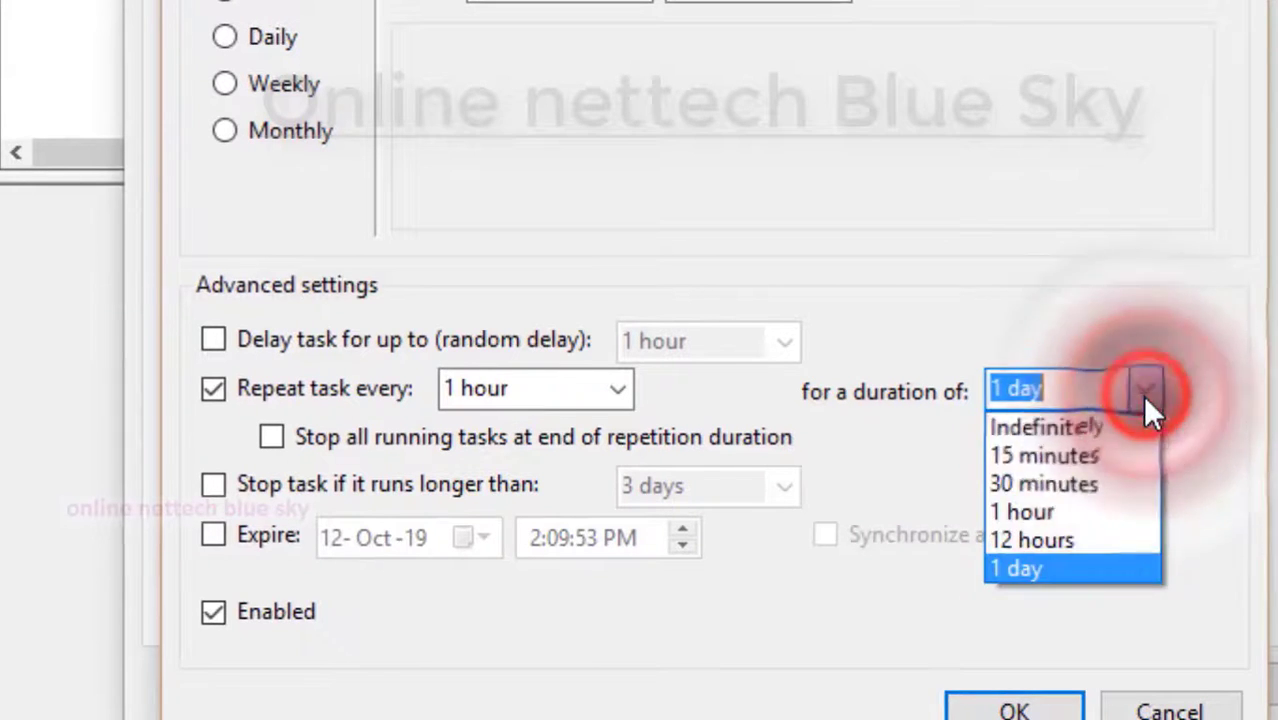
{"action": "left_click", "coordinate": [1048, 508]}
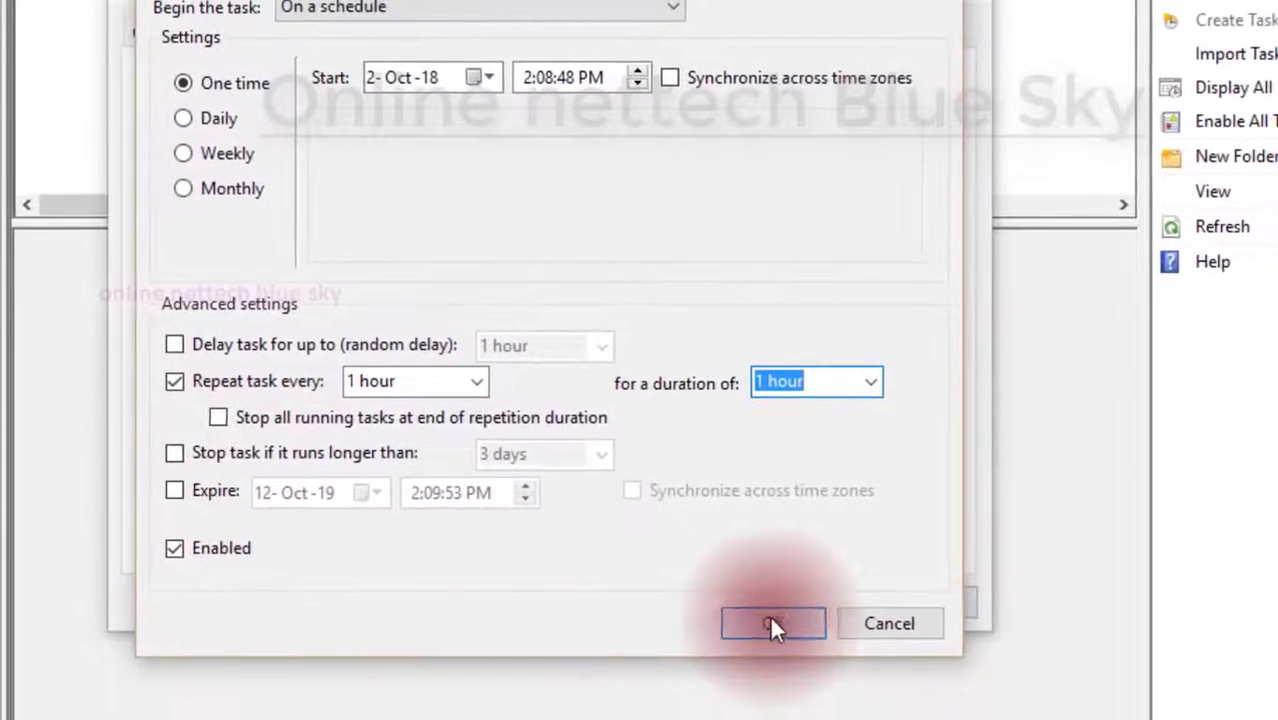
{"action": "left_click", "coordinate": [909, 673]}
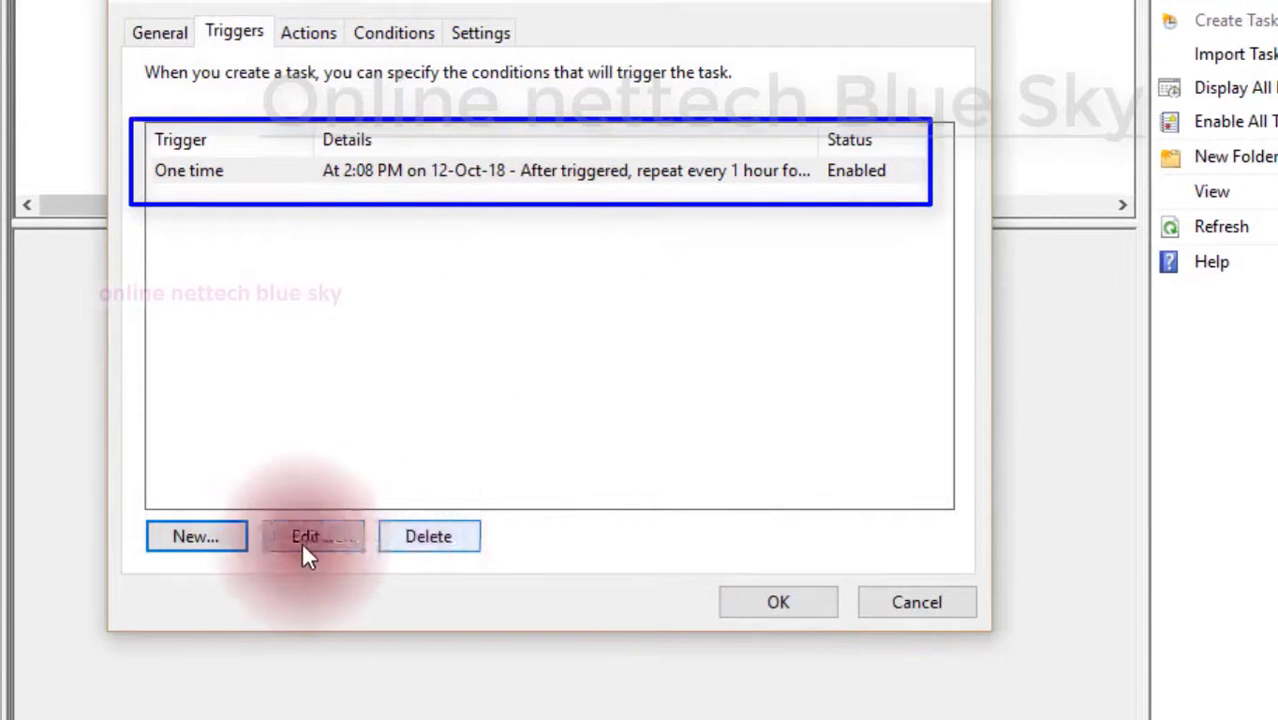
{"action": "left_click", "coordinate": [177, 546]}
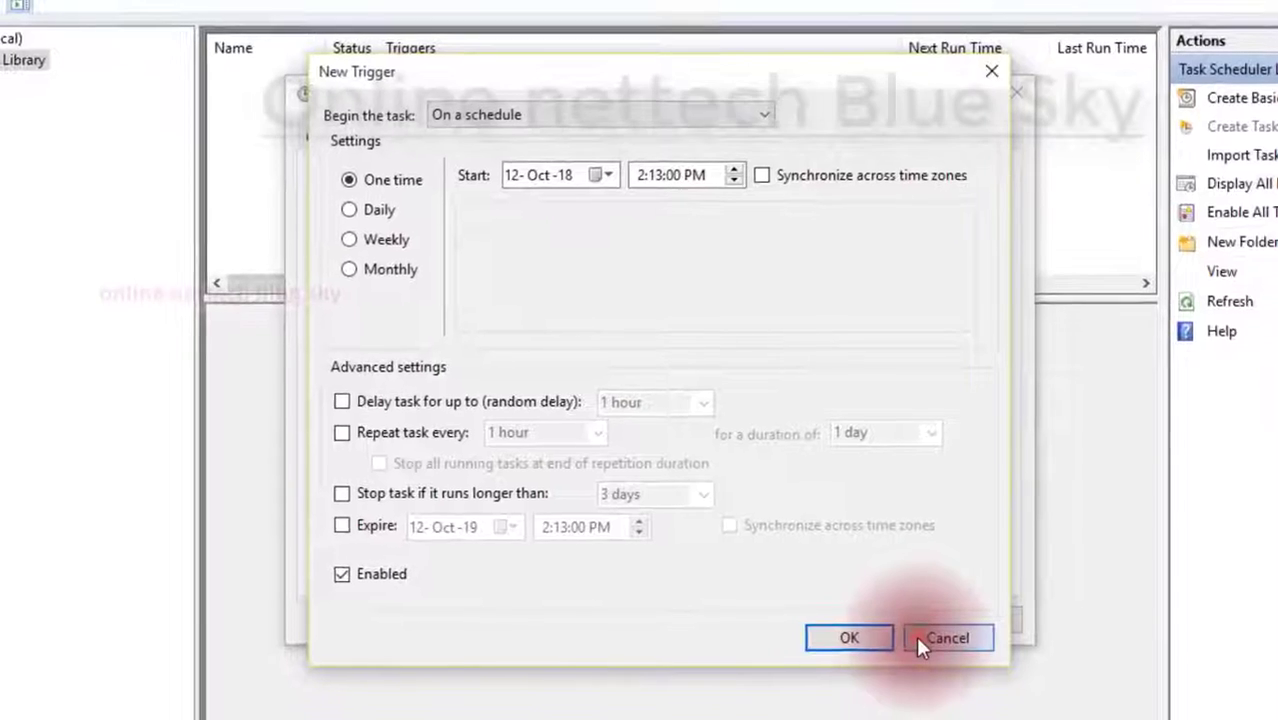
{"action": "left_click", "coordinate": [918, 636]}
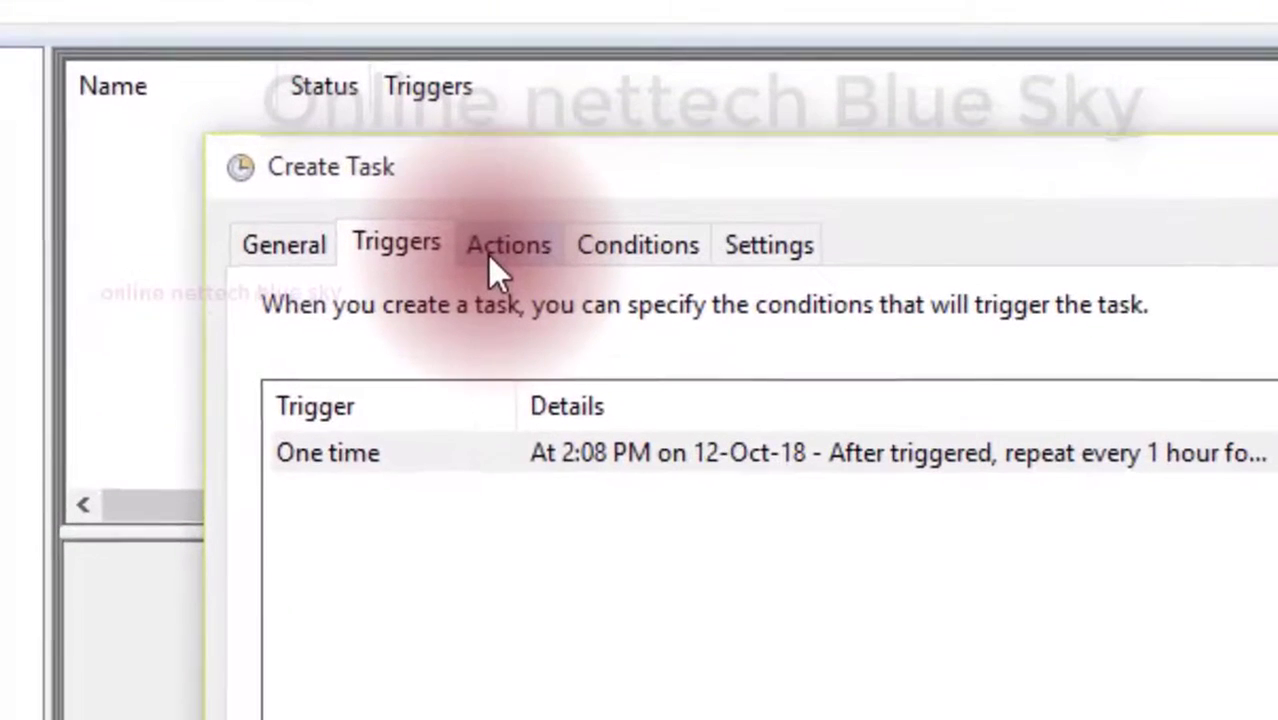
- Start a new action for the task with the action type "Start a program"
{"action": "left_click", "coordinate": [467, 186]}
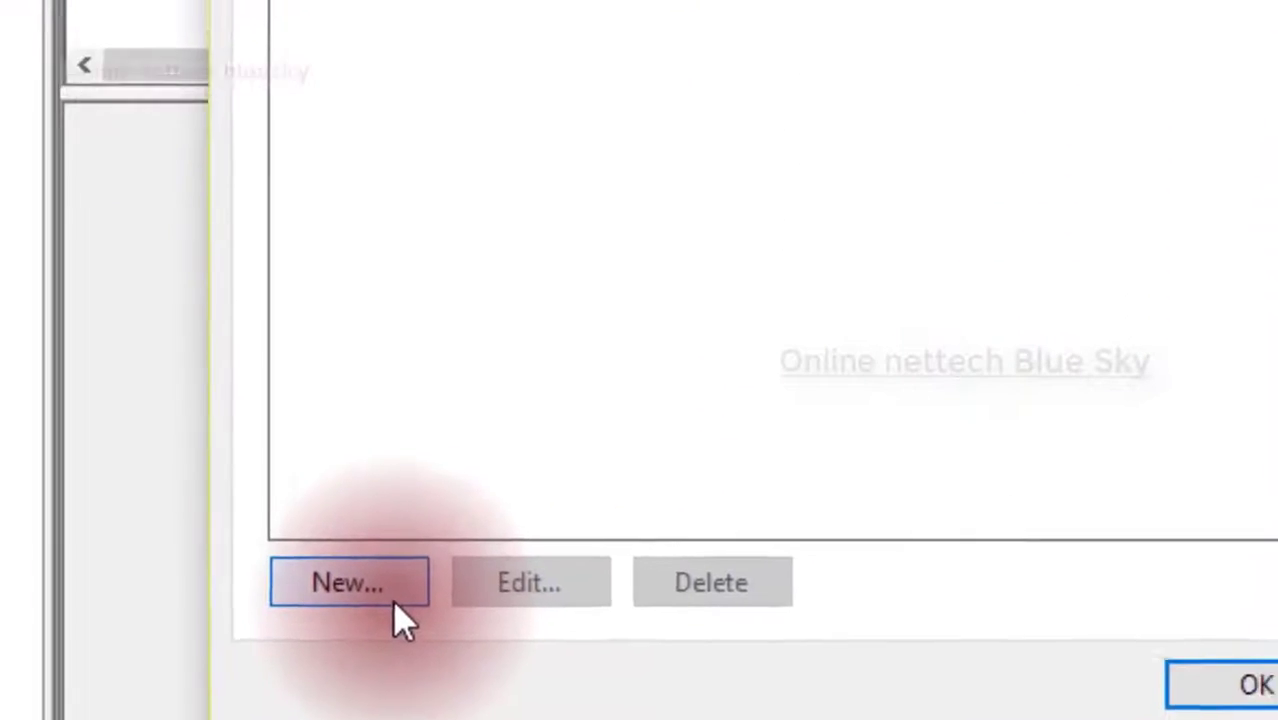
{"action": "left_click", "coordinate": [392, 603]}
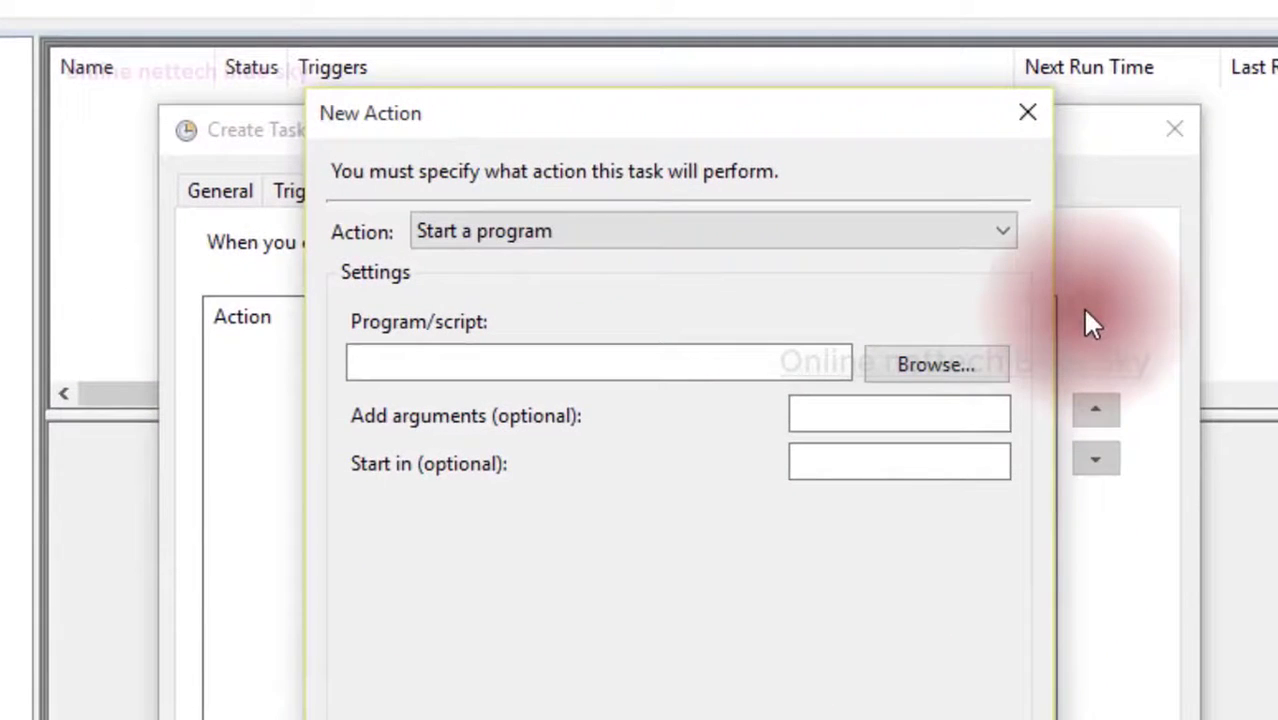
{"action": "left_click", "coordinate": [942, 242]}
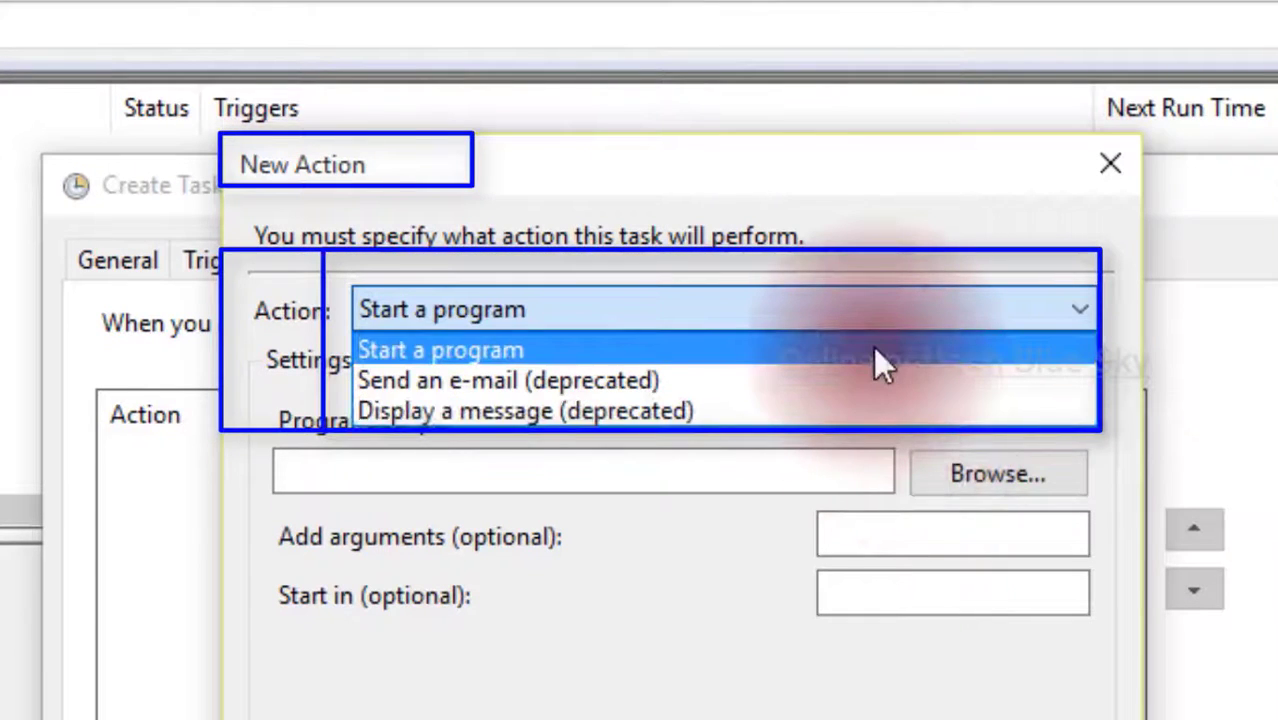
{"action": "left_click", "coordinate": [875, 350]}
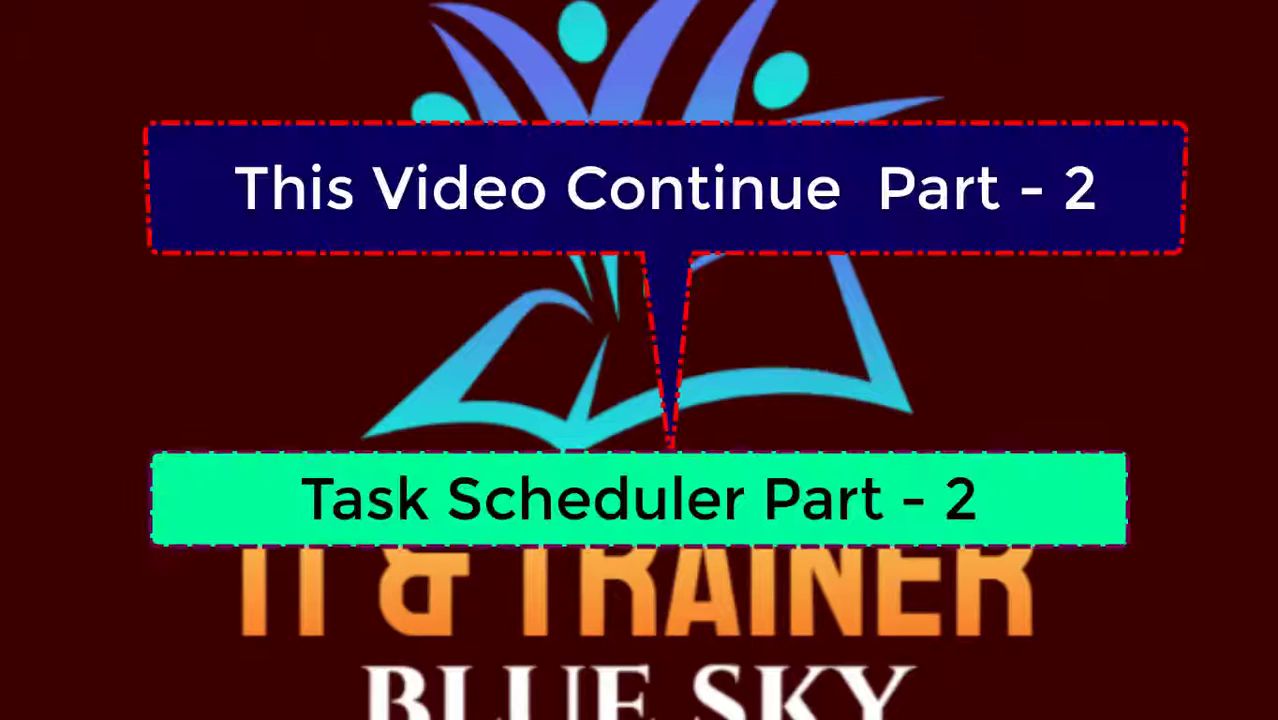